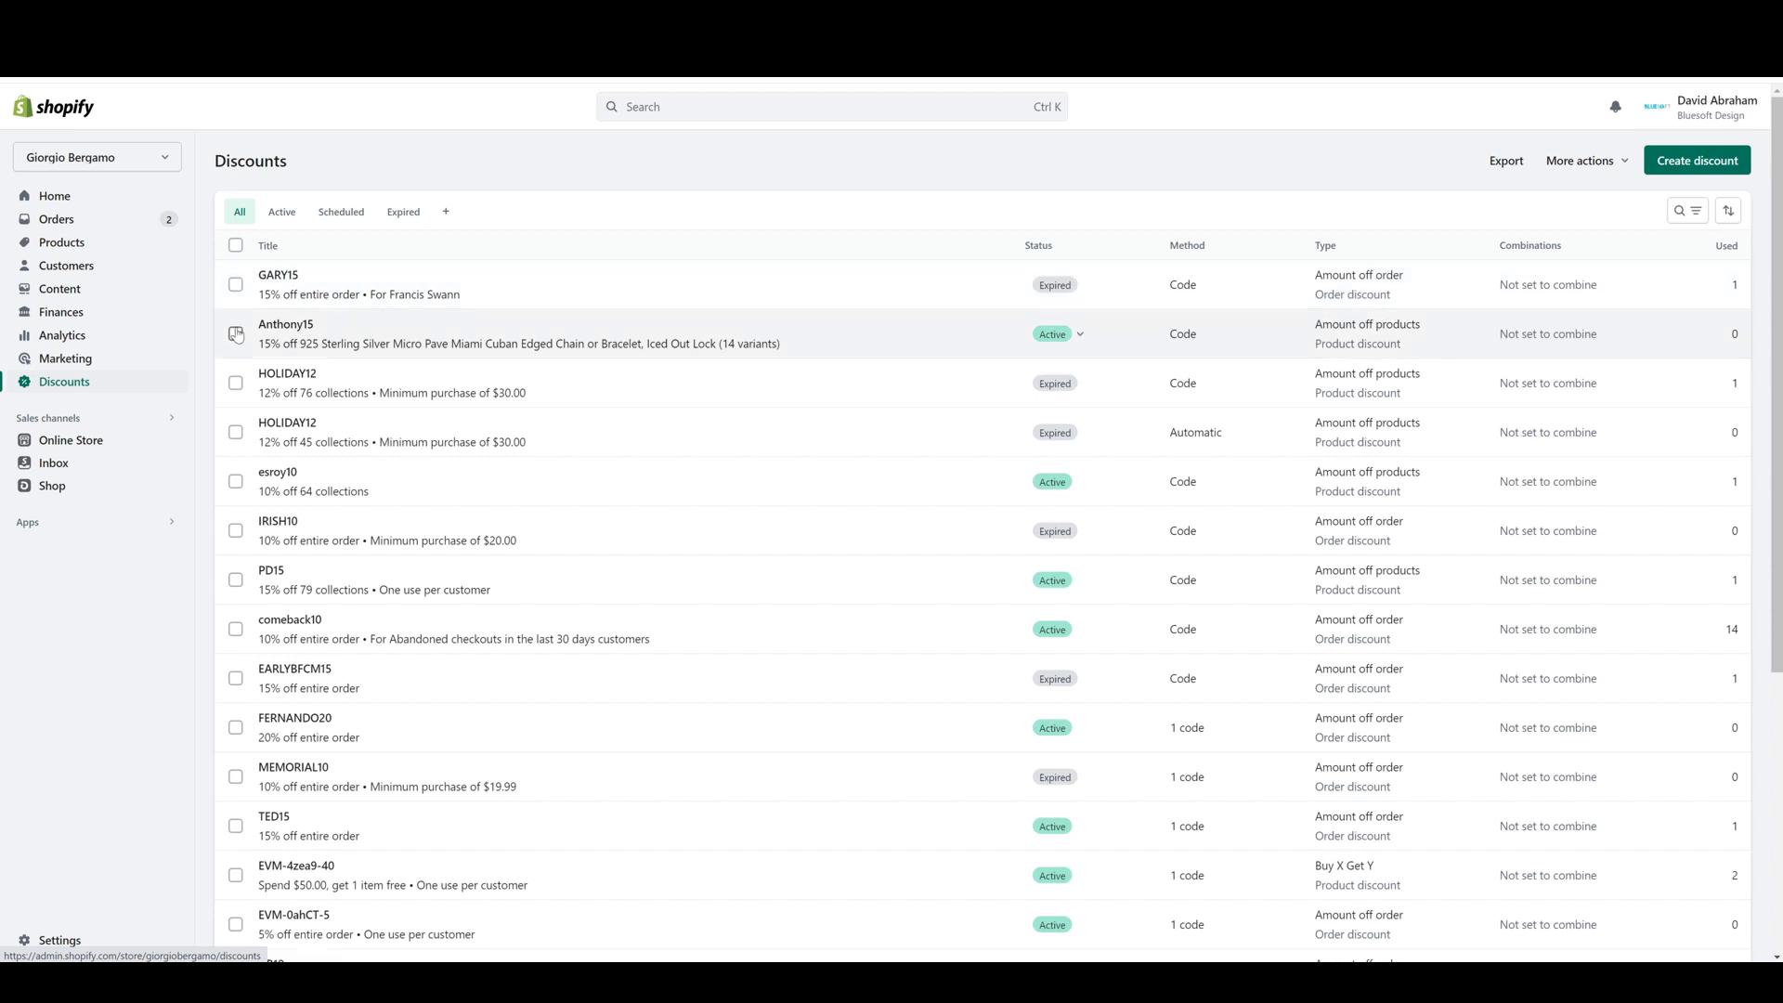
left_click(311, 301)
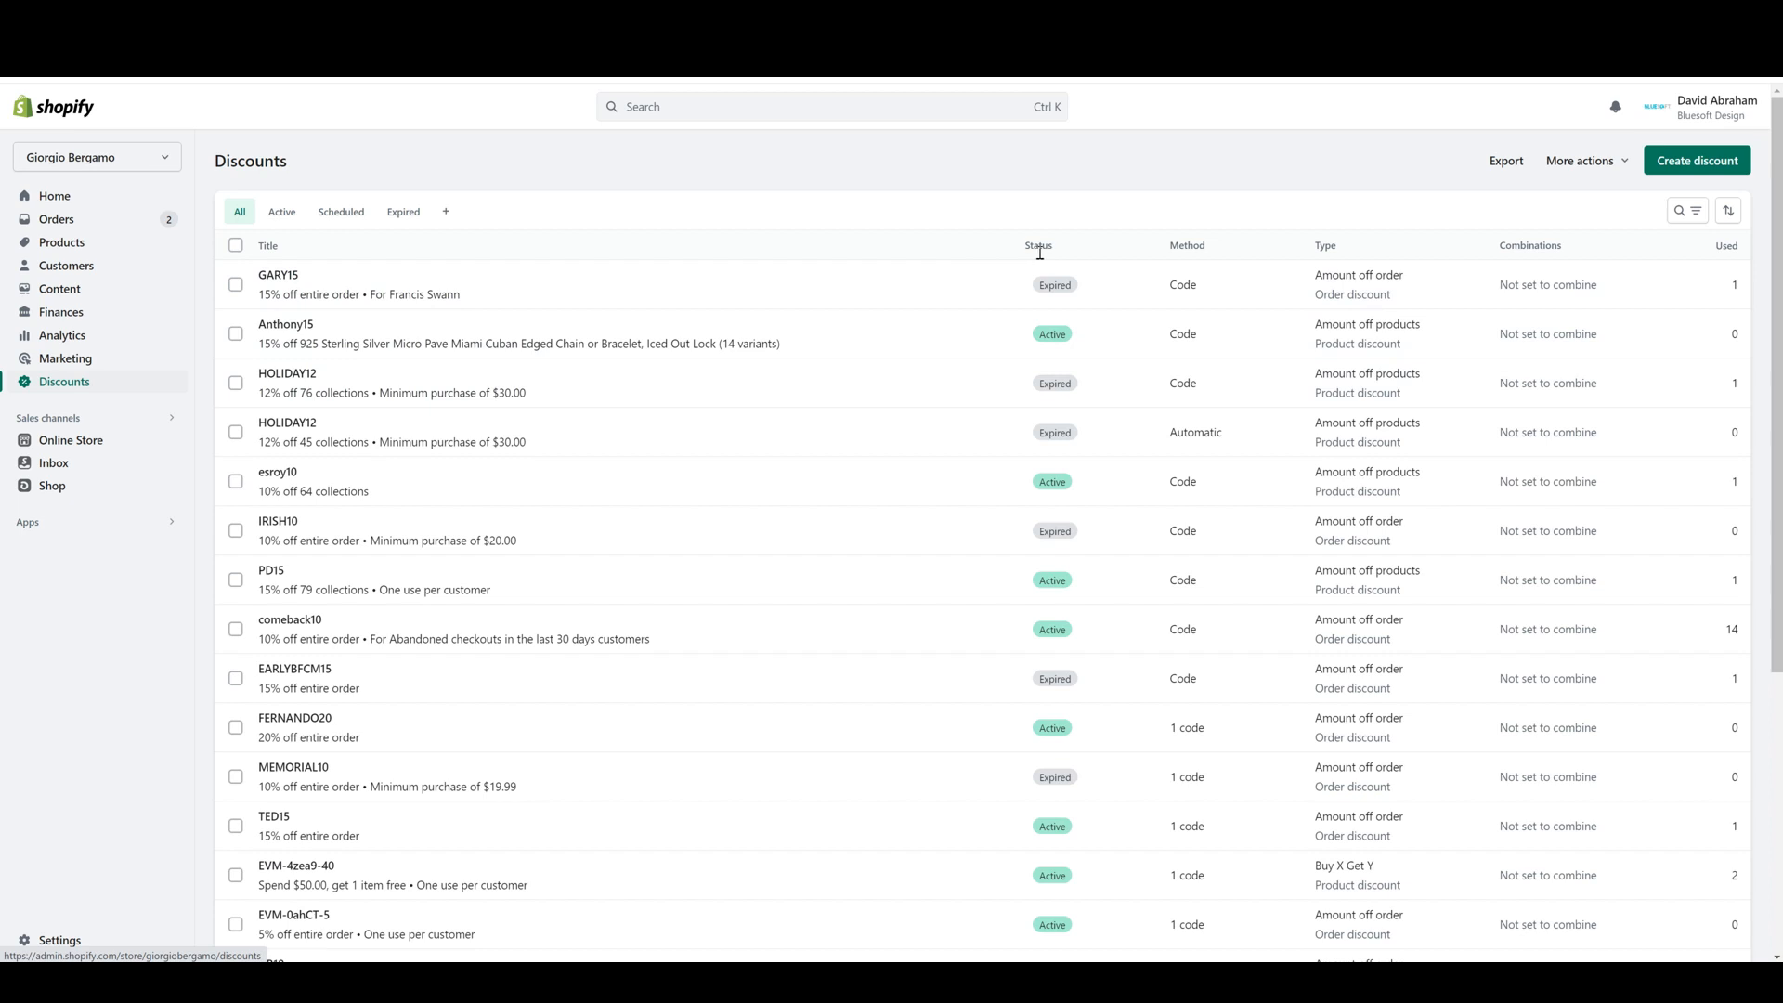
left_click(1042, 293)
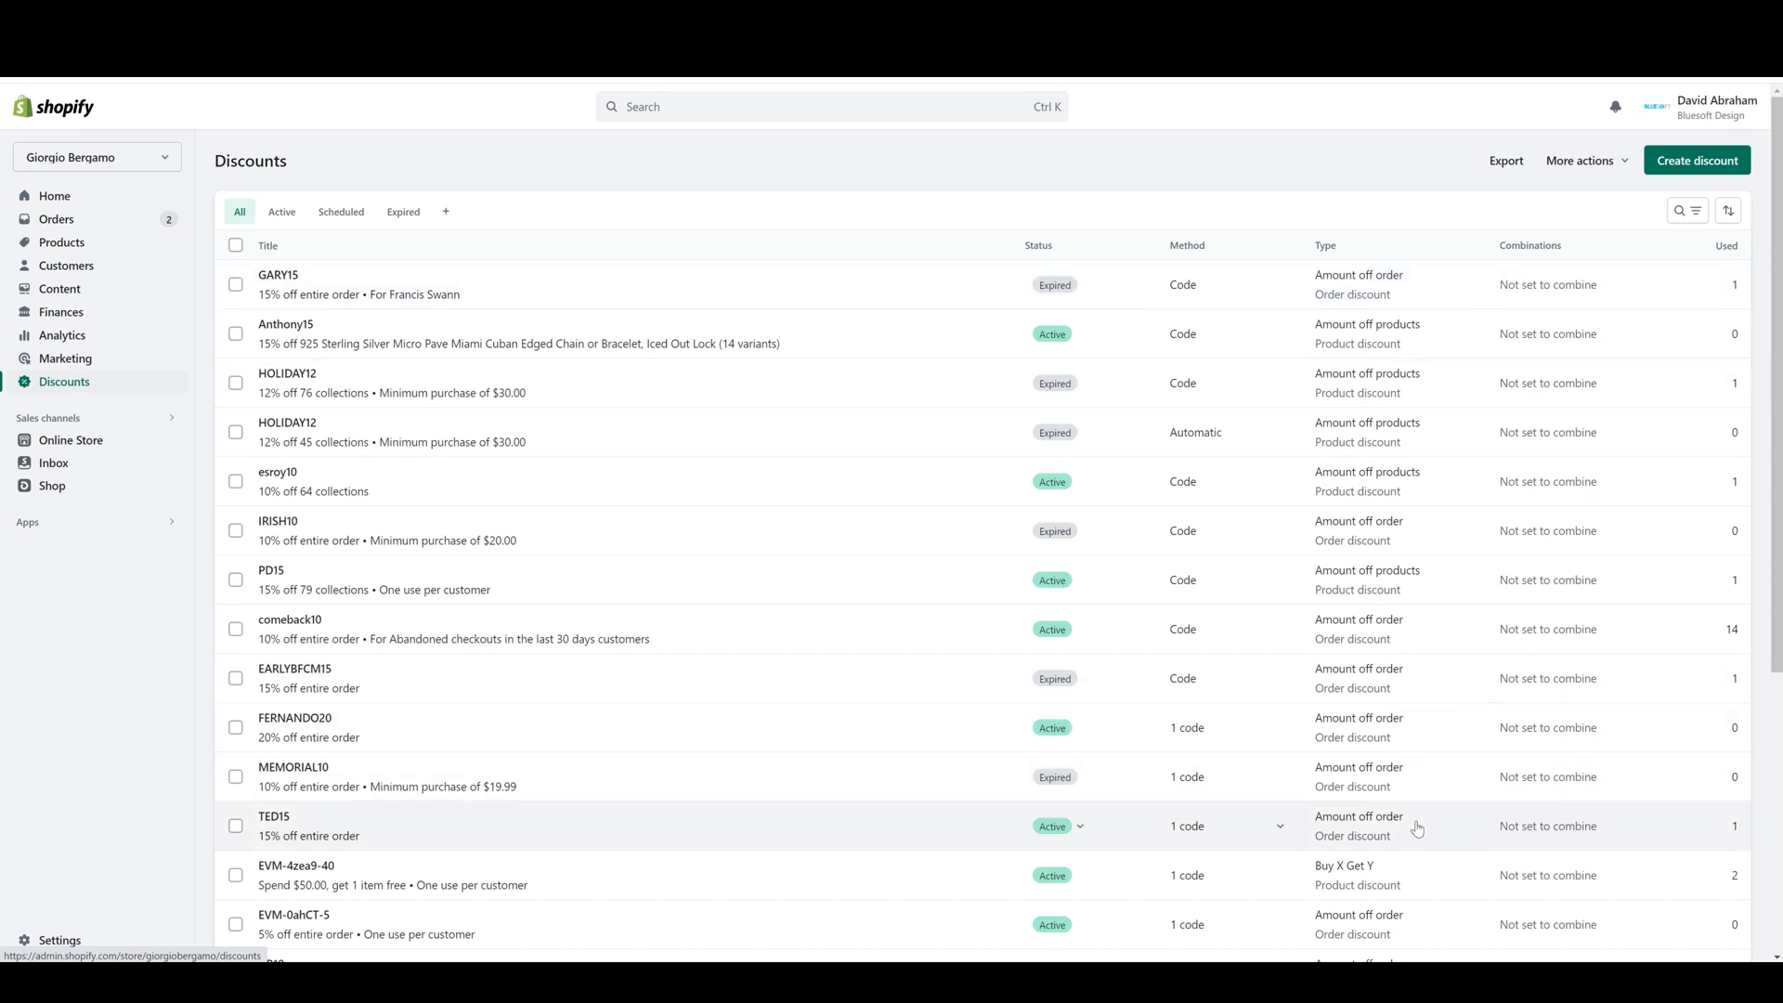
scroll(1393, 822, "down", 1)
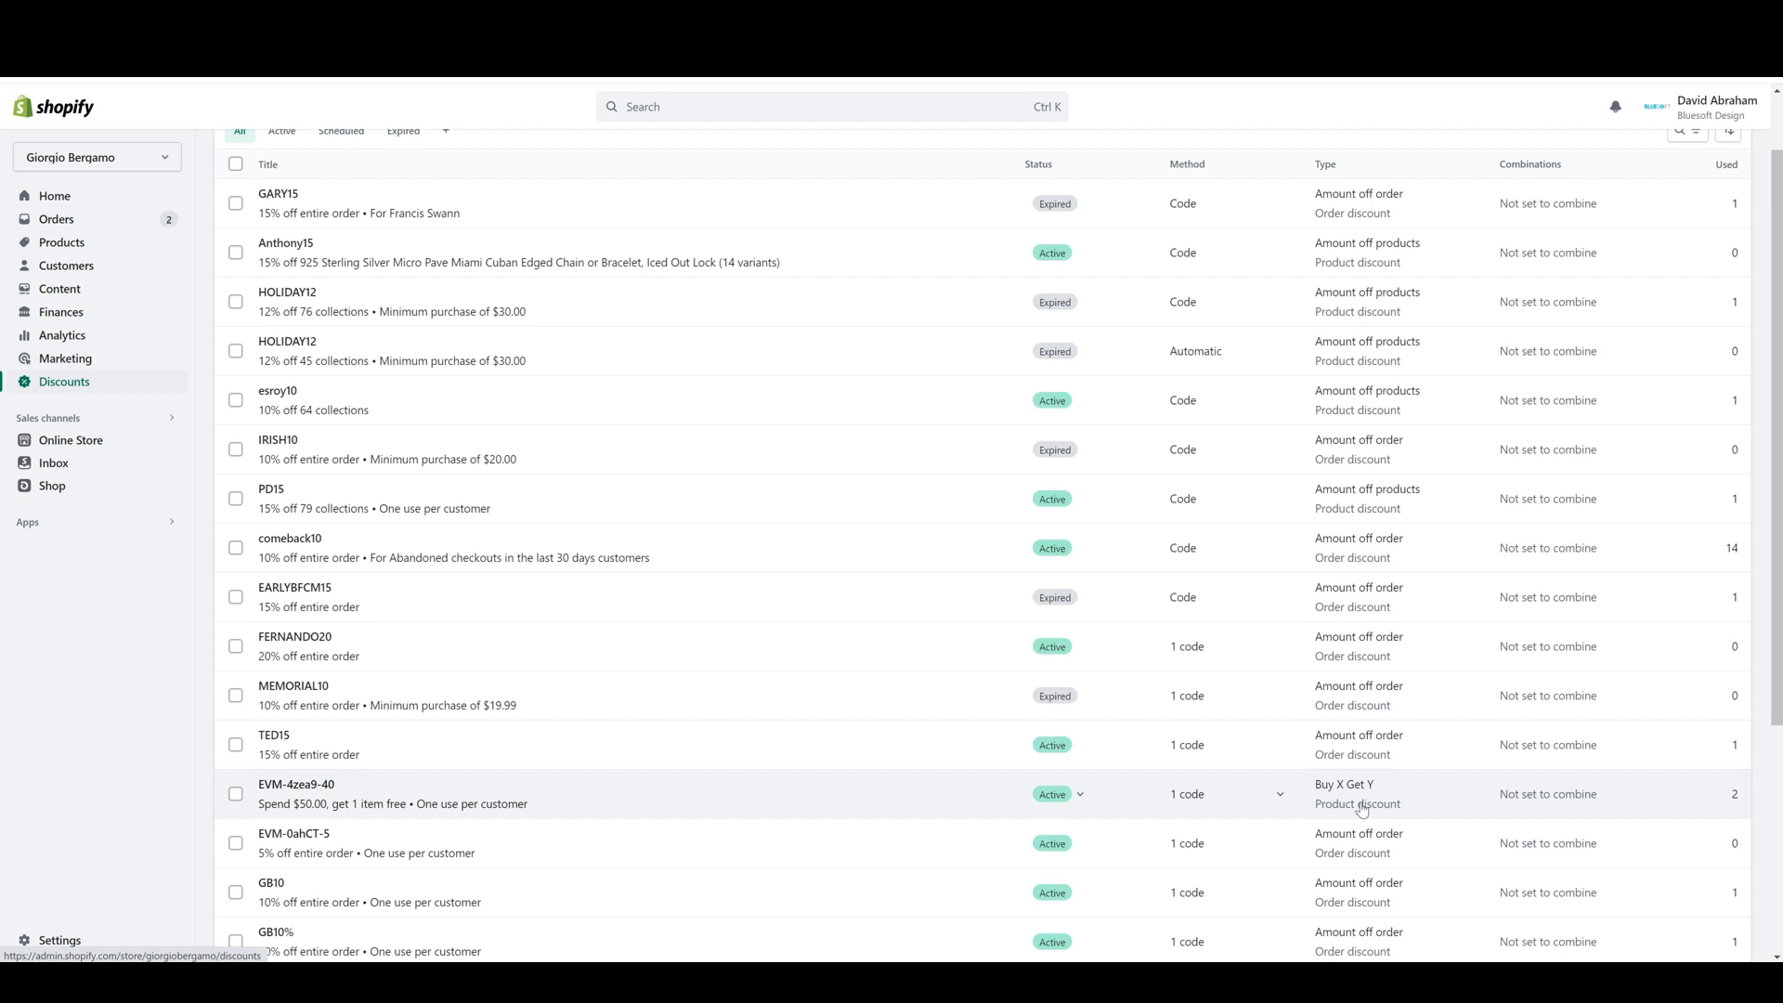
scroll(1398, 787, "up", 1)
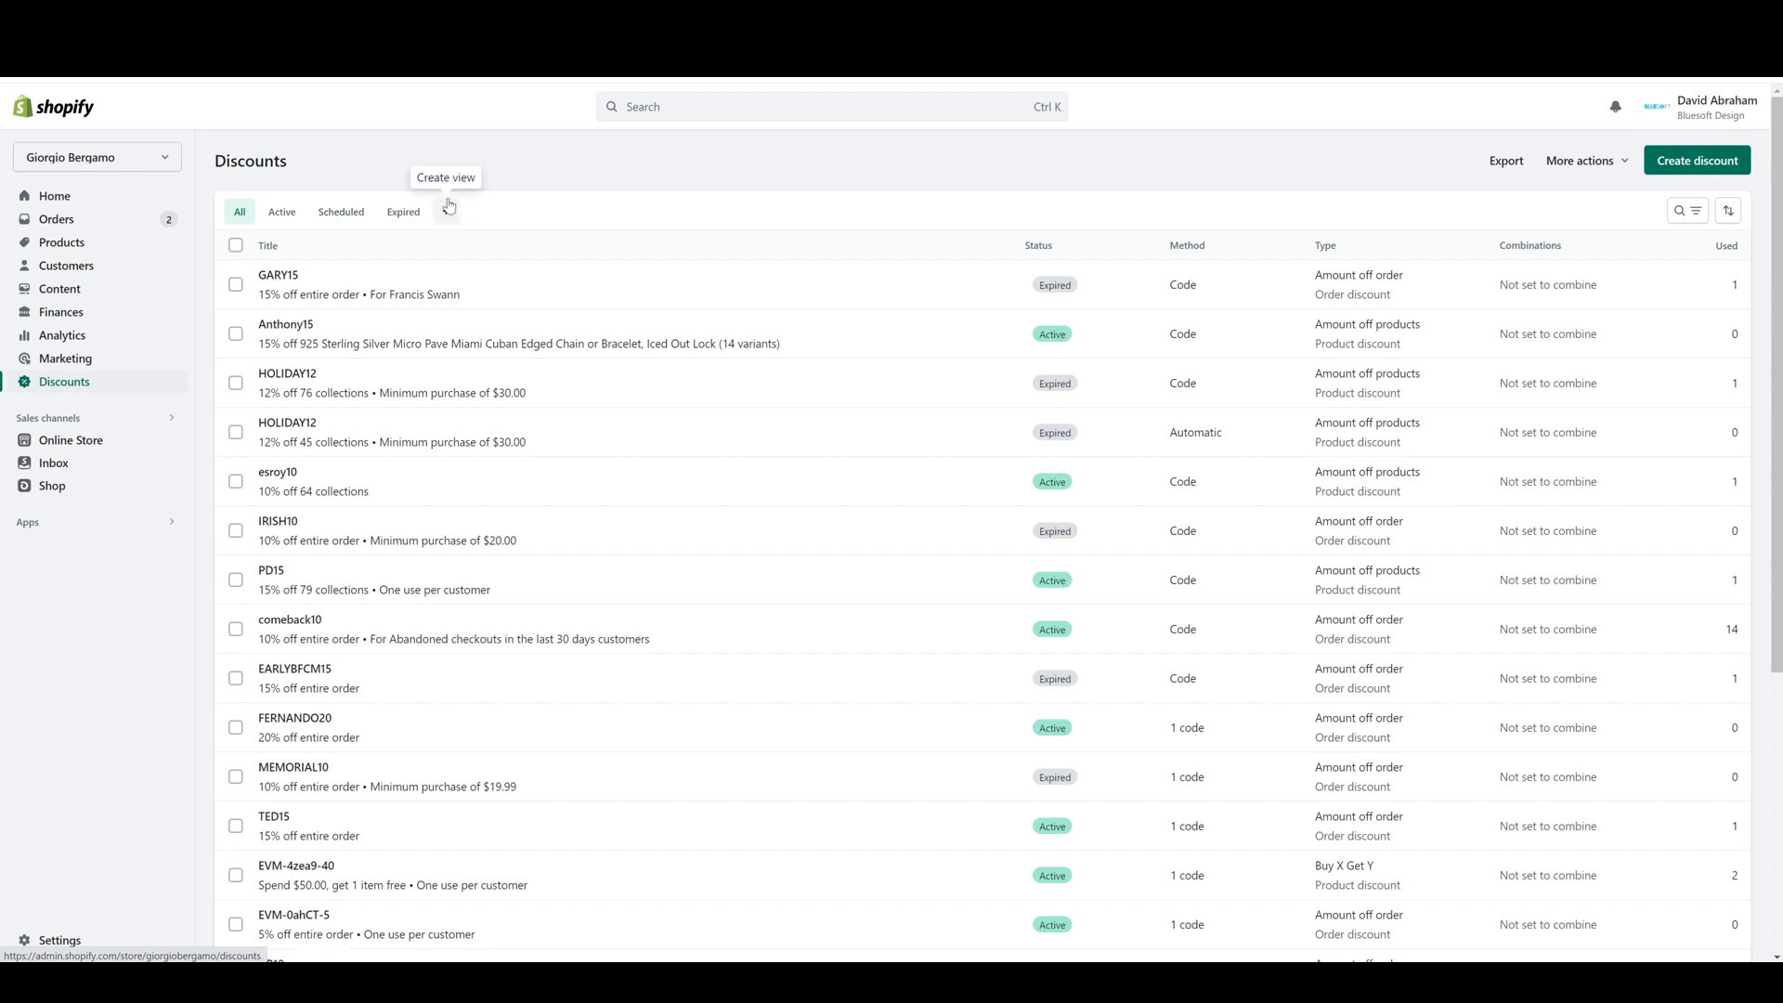
- Show the filter criteria available for the discounts list and close them without applying any
left_click(1688, 212)
left_click(279, 249)
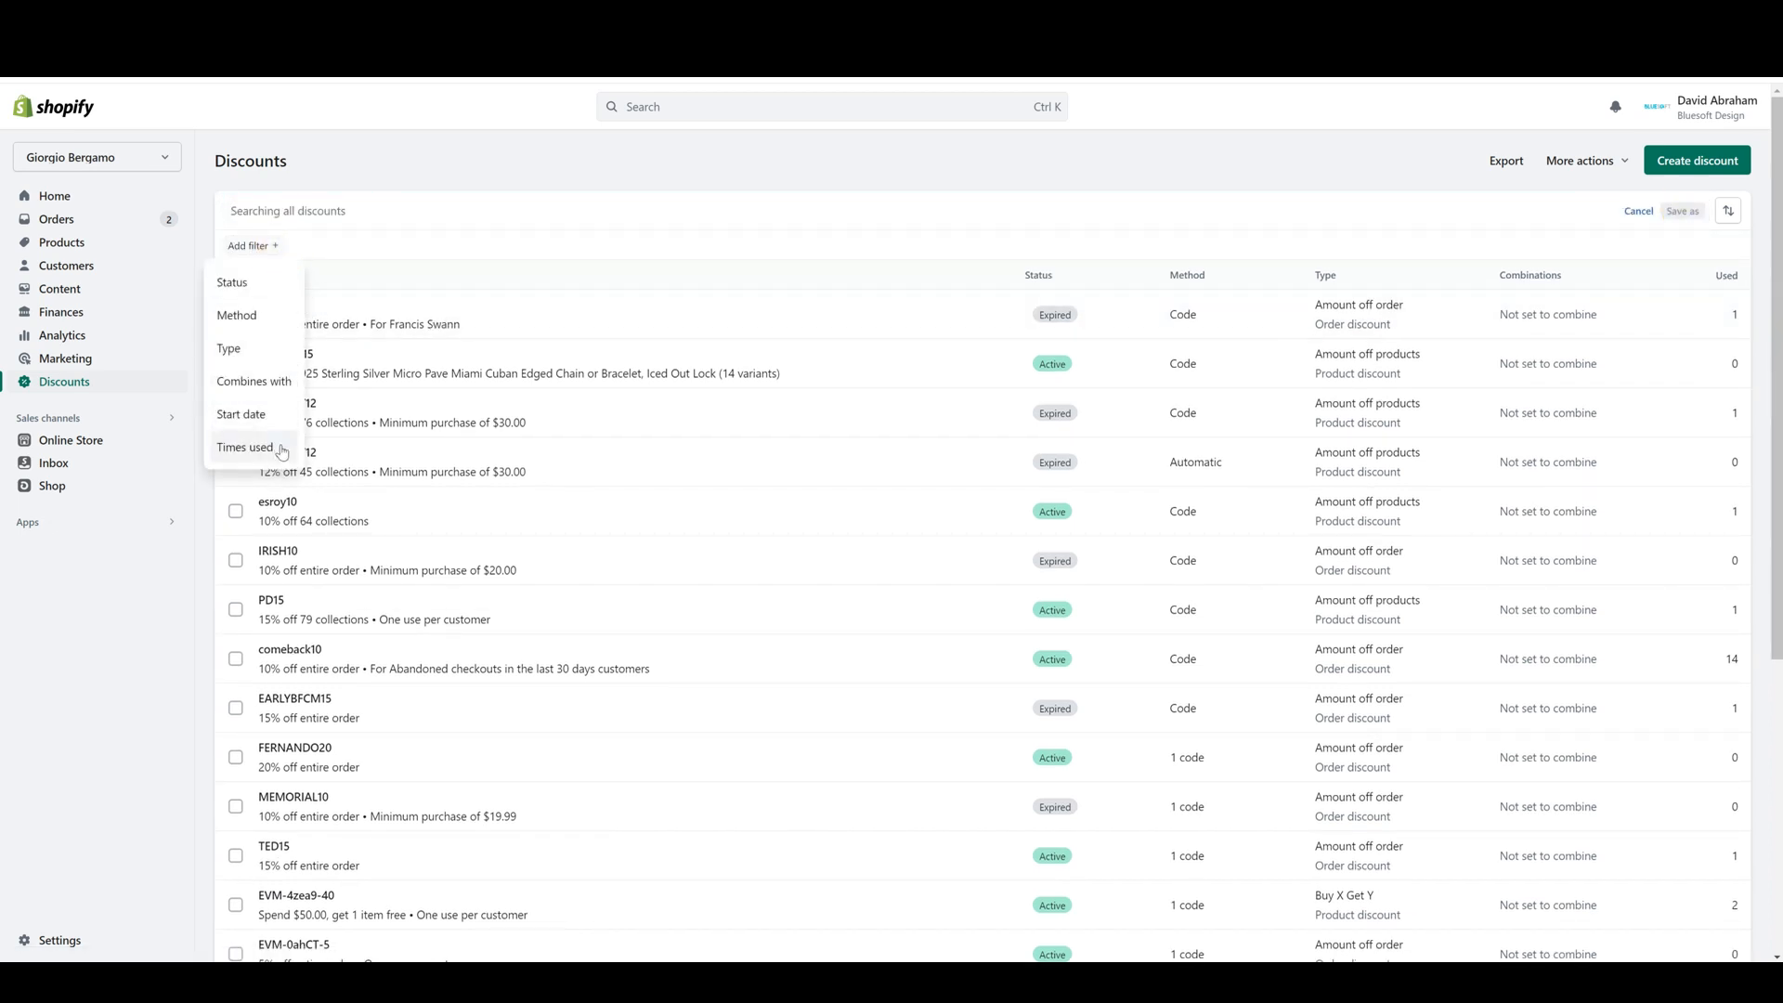
left_click(507, 159)
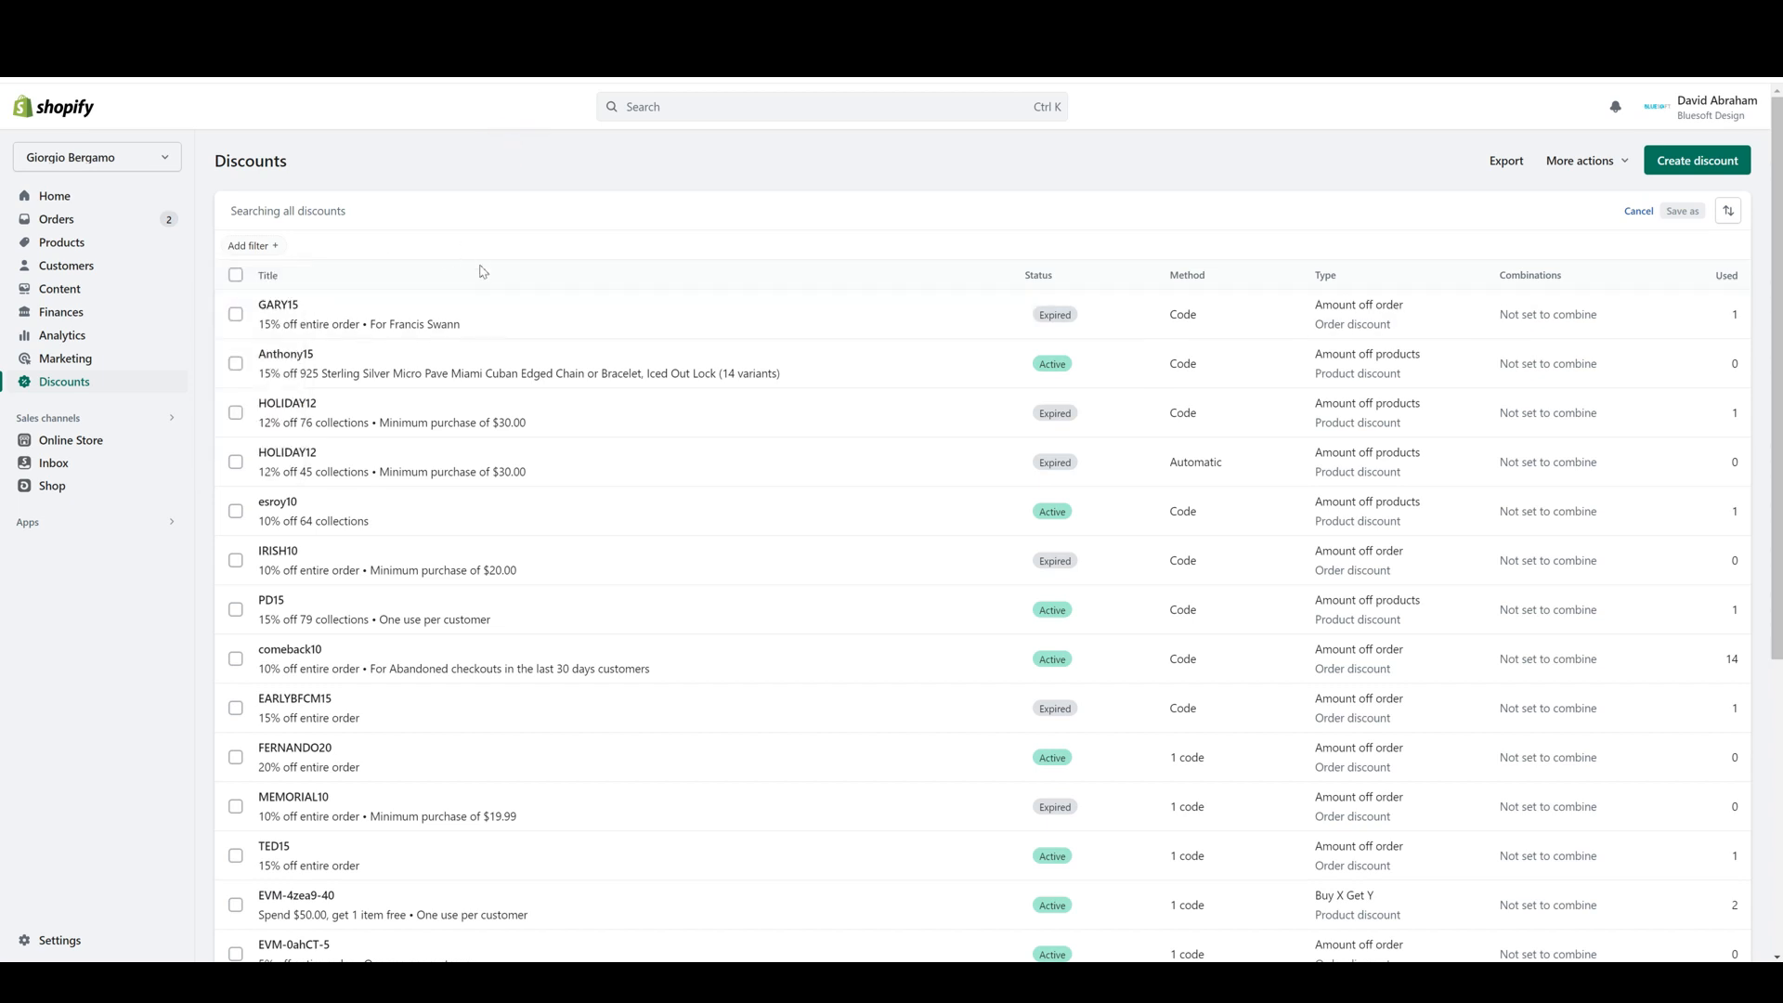
- Open the active 15% discount on the 925 Sterling Silver Micro Pave Miami Cuban chain and select its discount code
left_click(302, 363)
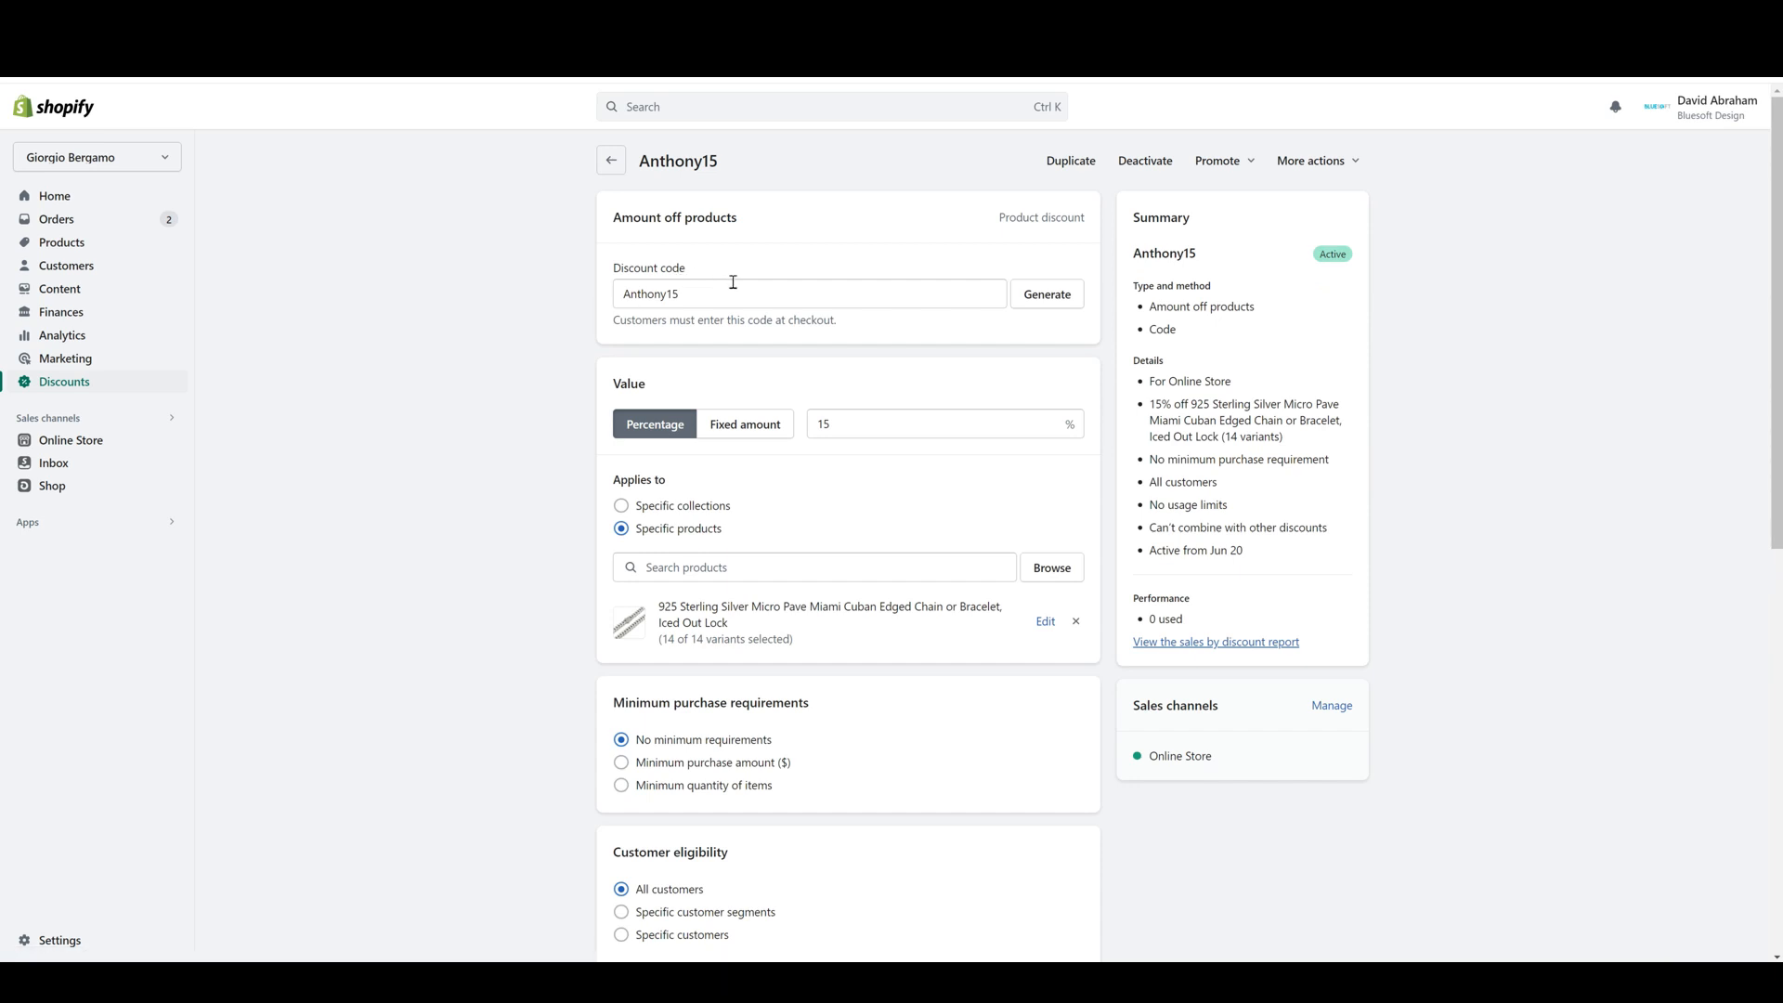
left_click_drag(683, 297, 604, 305)
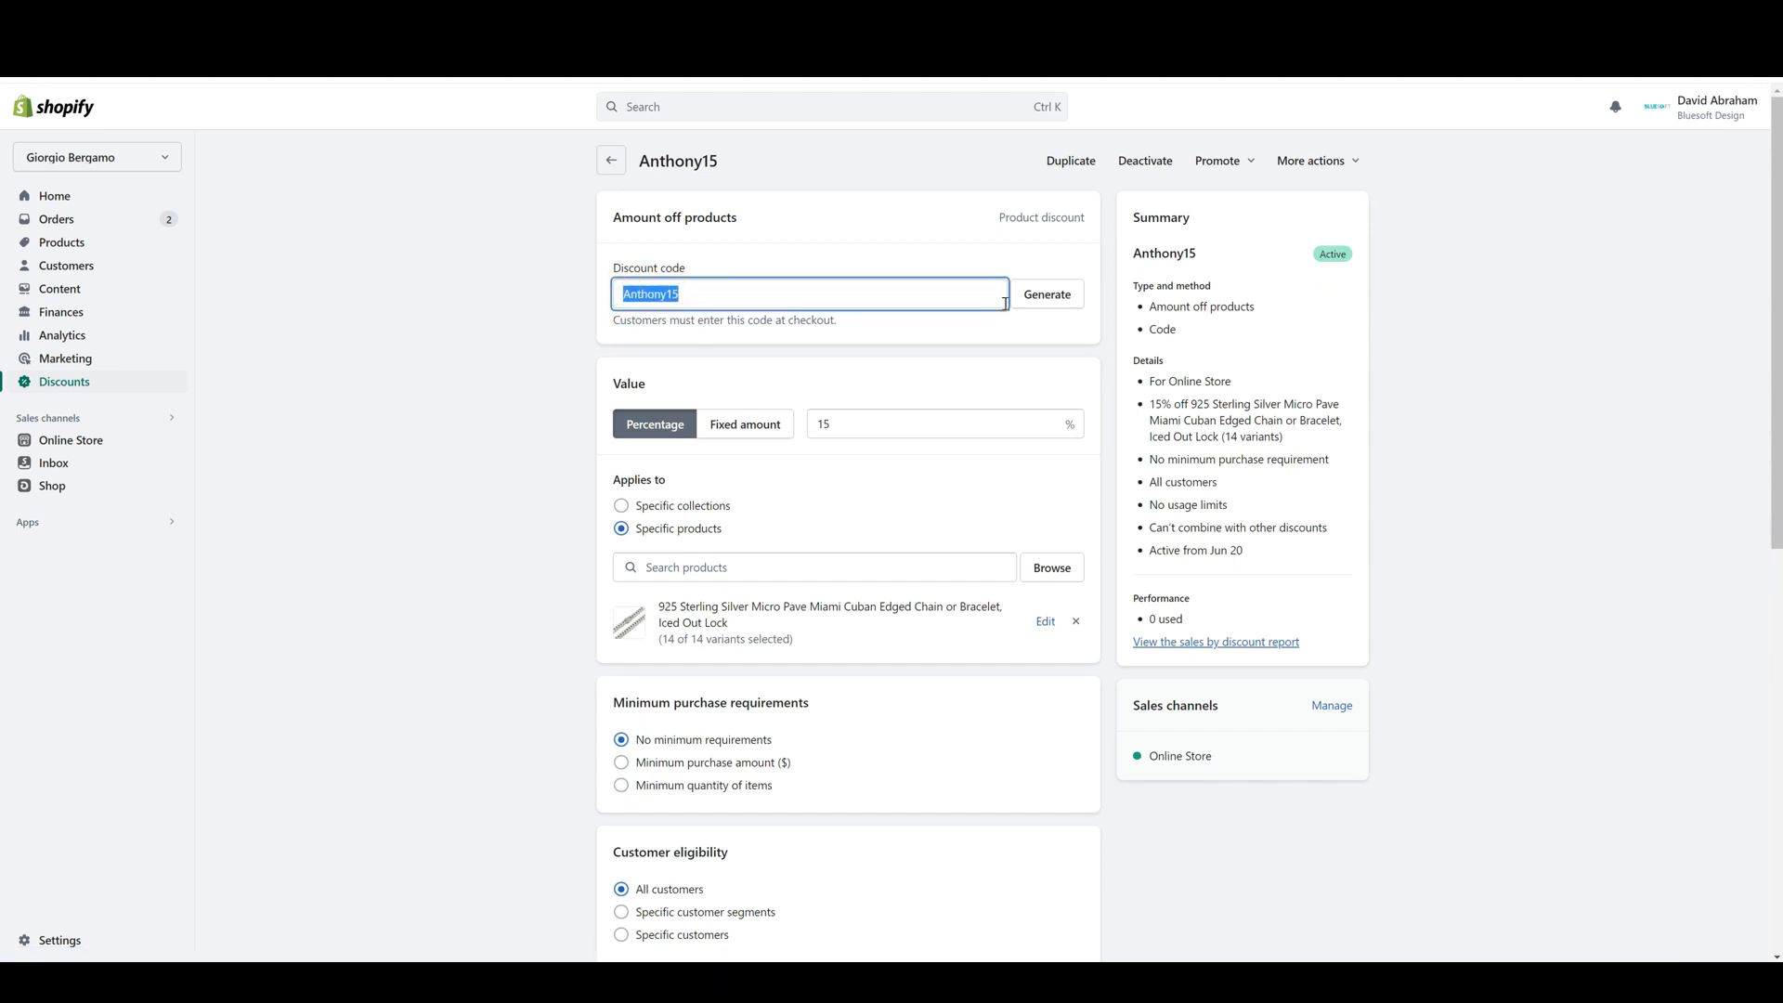
- Generate a random discount code for this discount, and reload the page to drop the unsaved change
left_click(1056, 295)
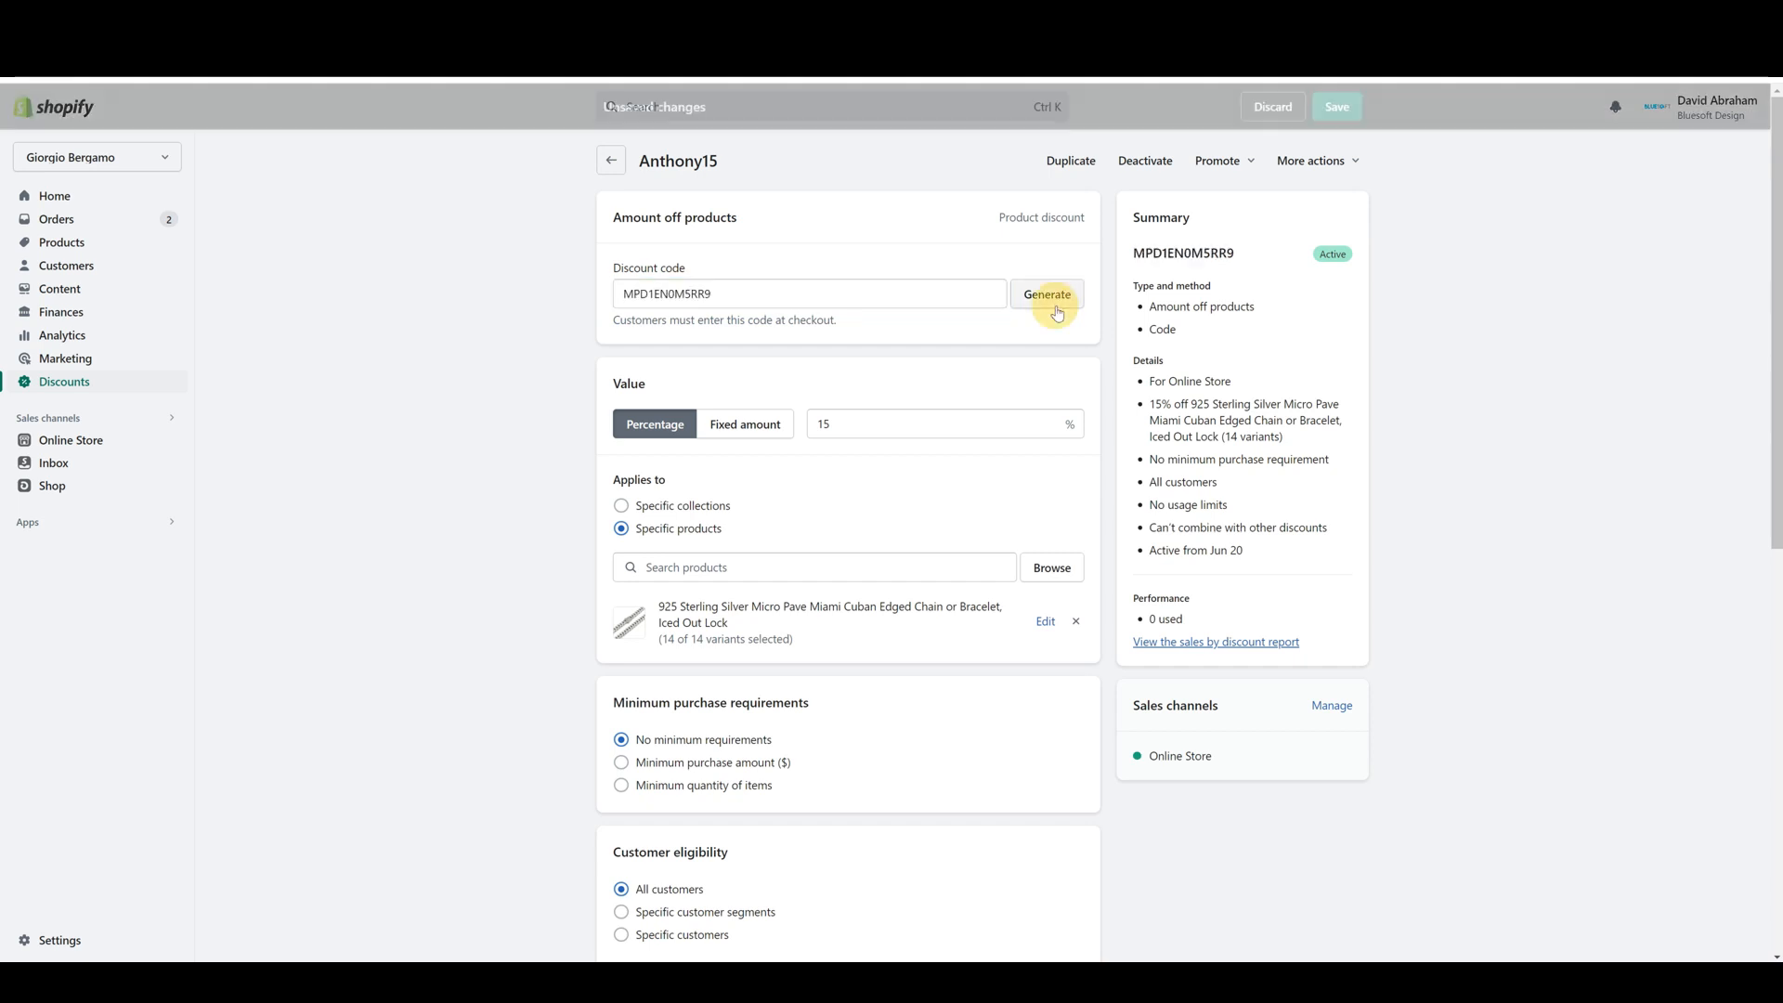
left_click(812, 300)
type("z")
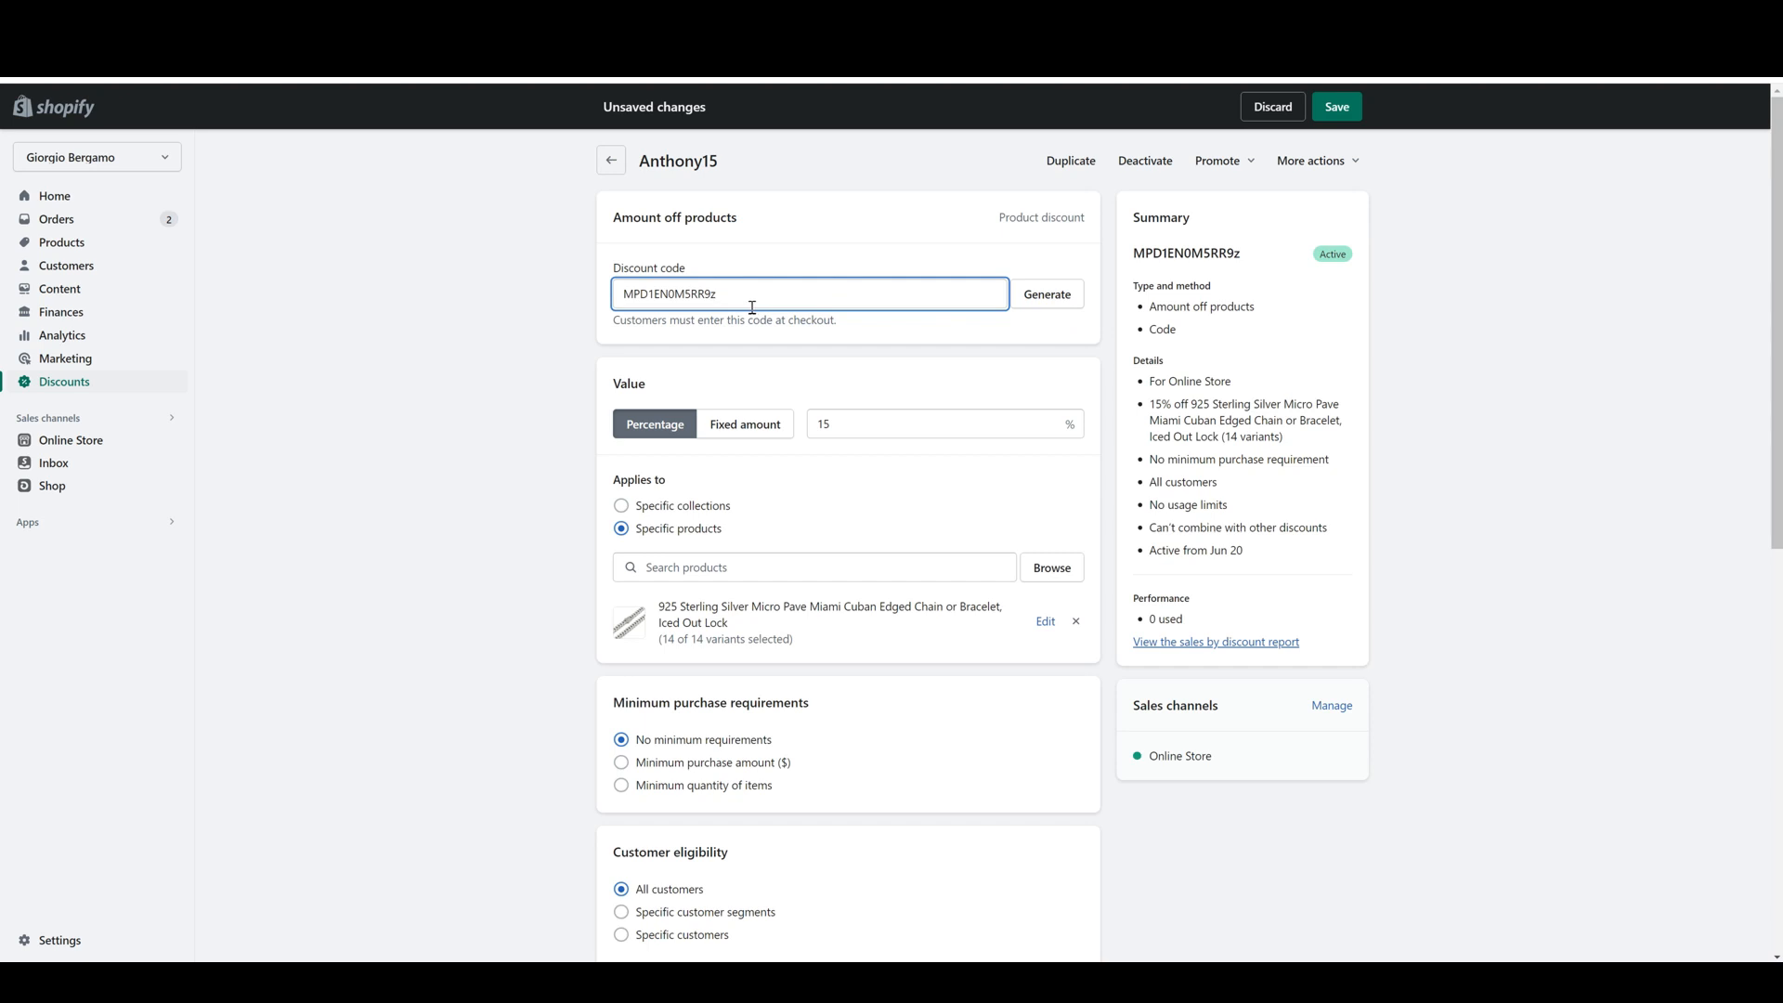
key("BackSpace")
key("F5")
left_click(975, 136)
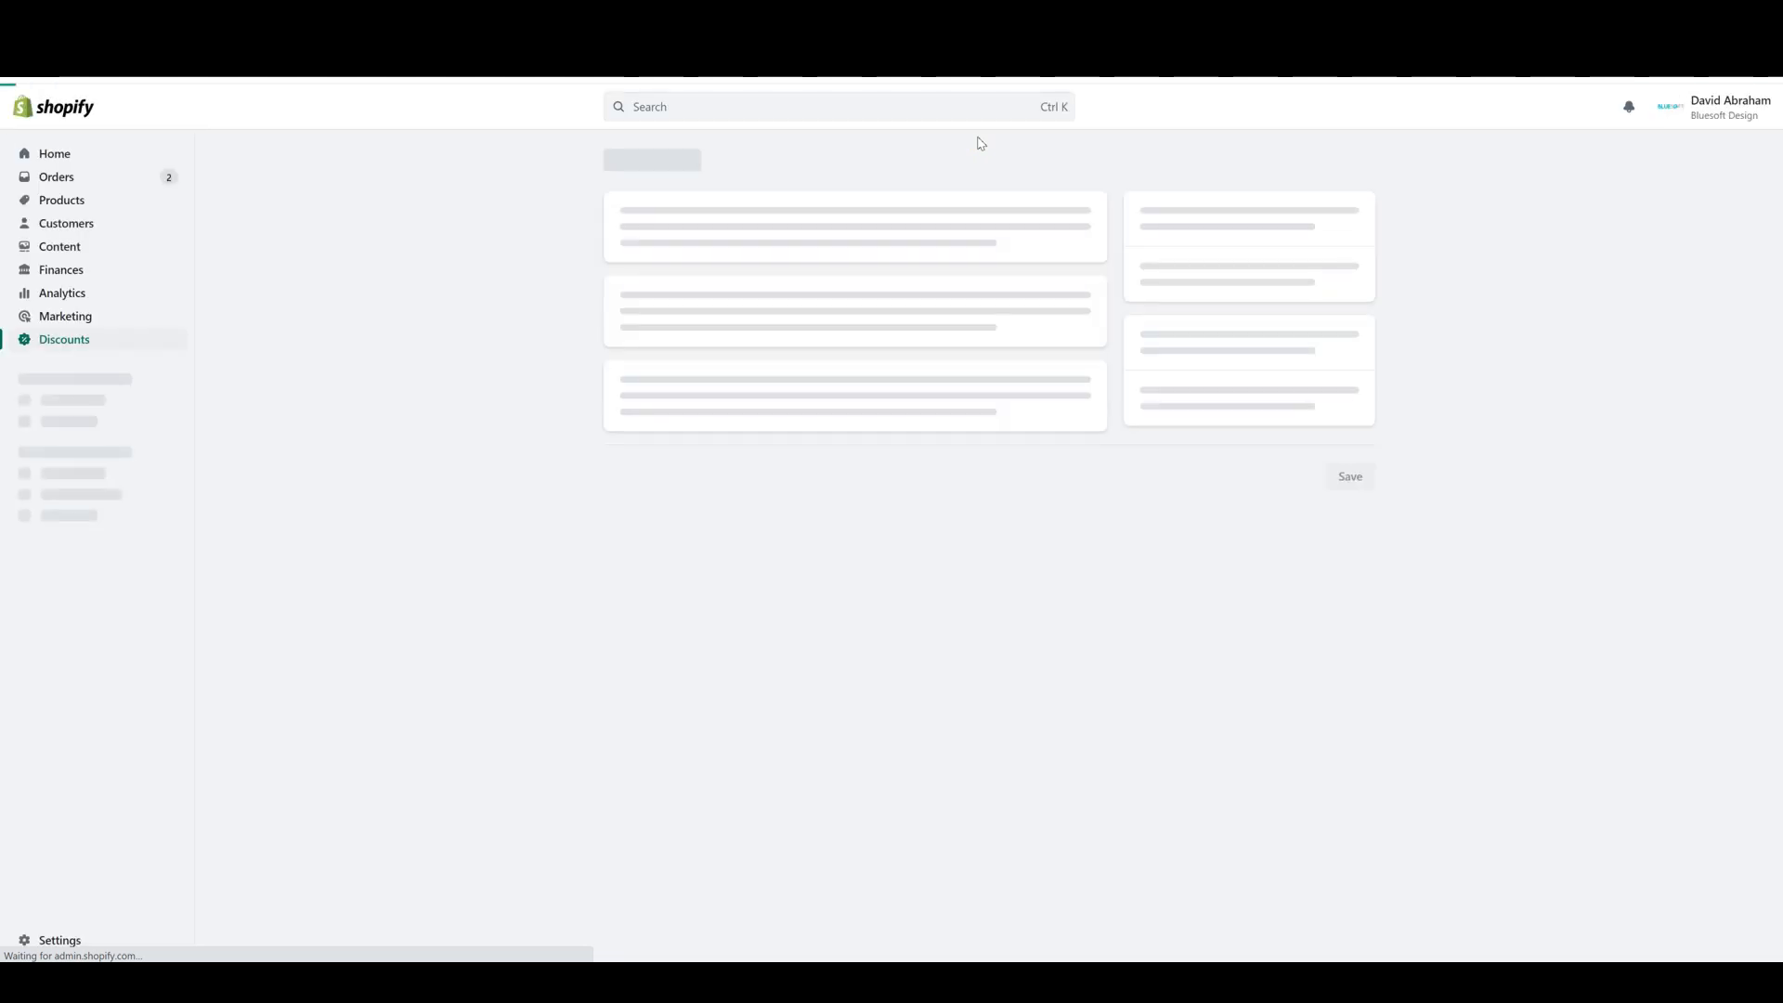
- Try a fixed amount of $20 as the discount value, and switch the value type back to percentage
left_click(628, 296)
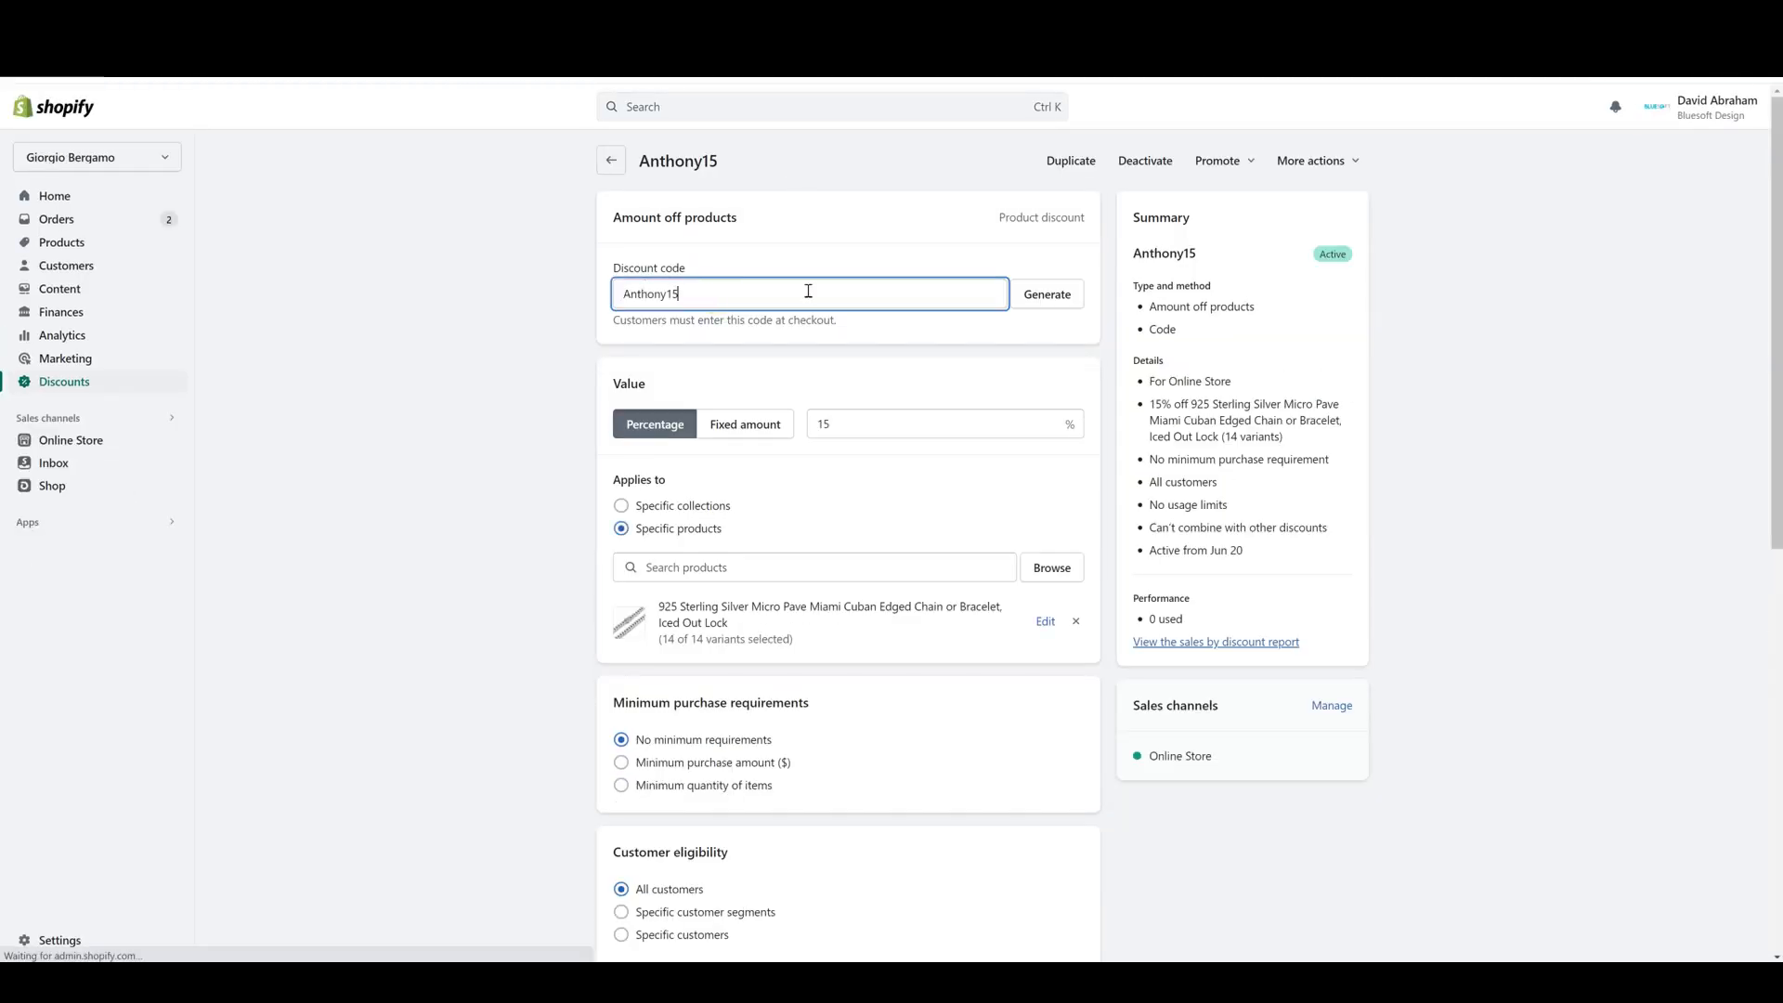
scroll(668, 353, "down", 2)
scroll(664, 343, "up", 1)
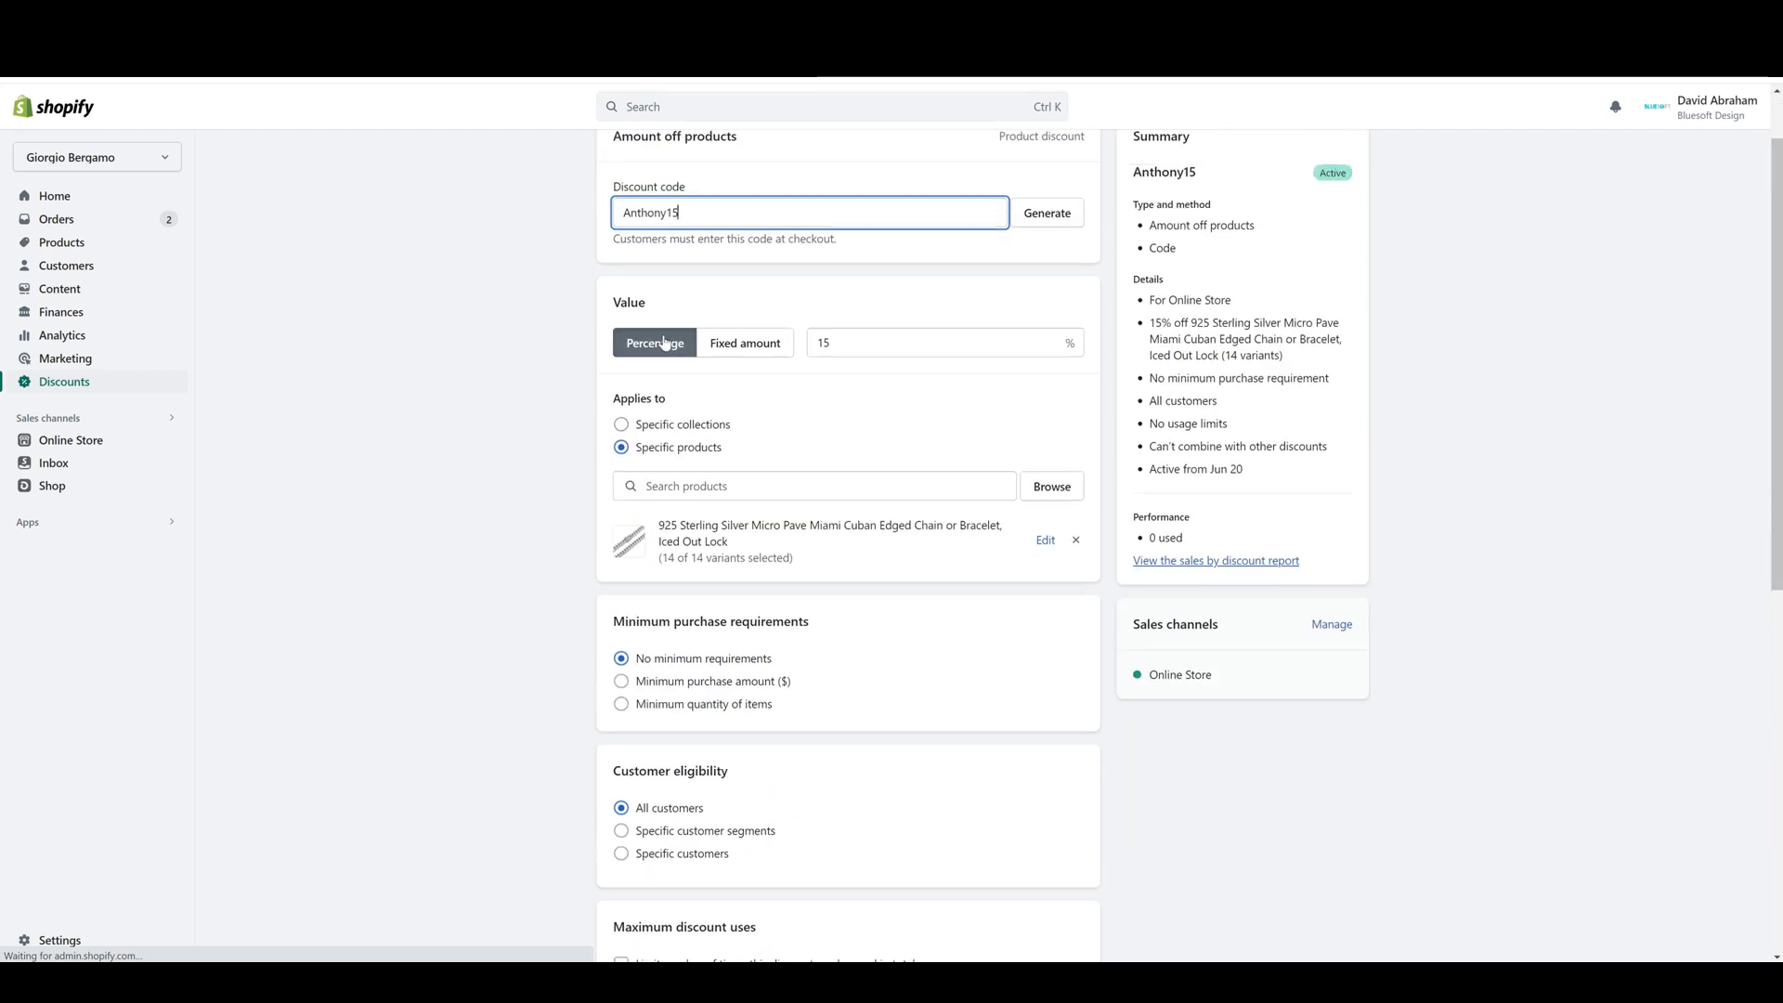
left_click(751, 347)
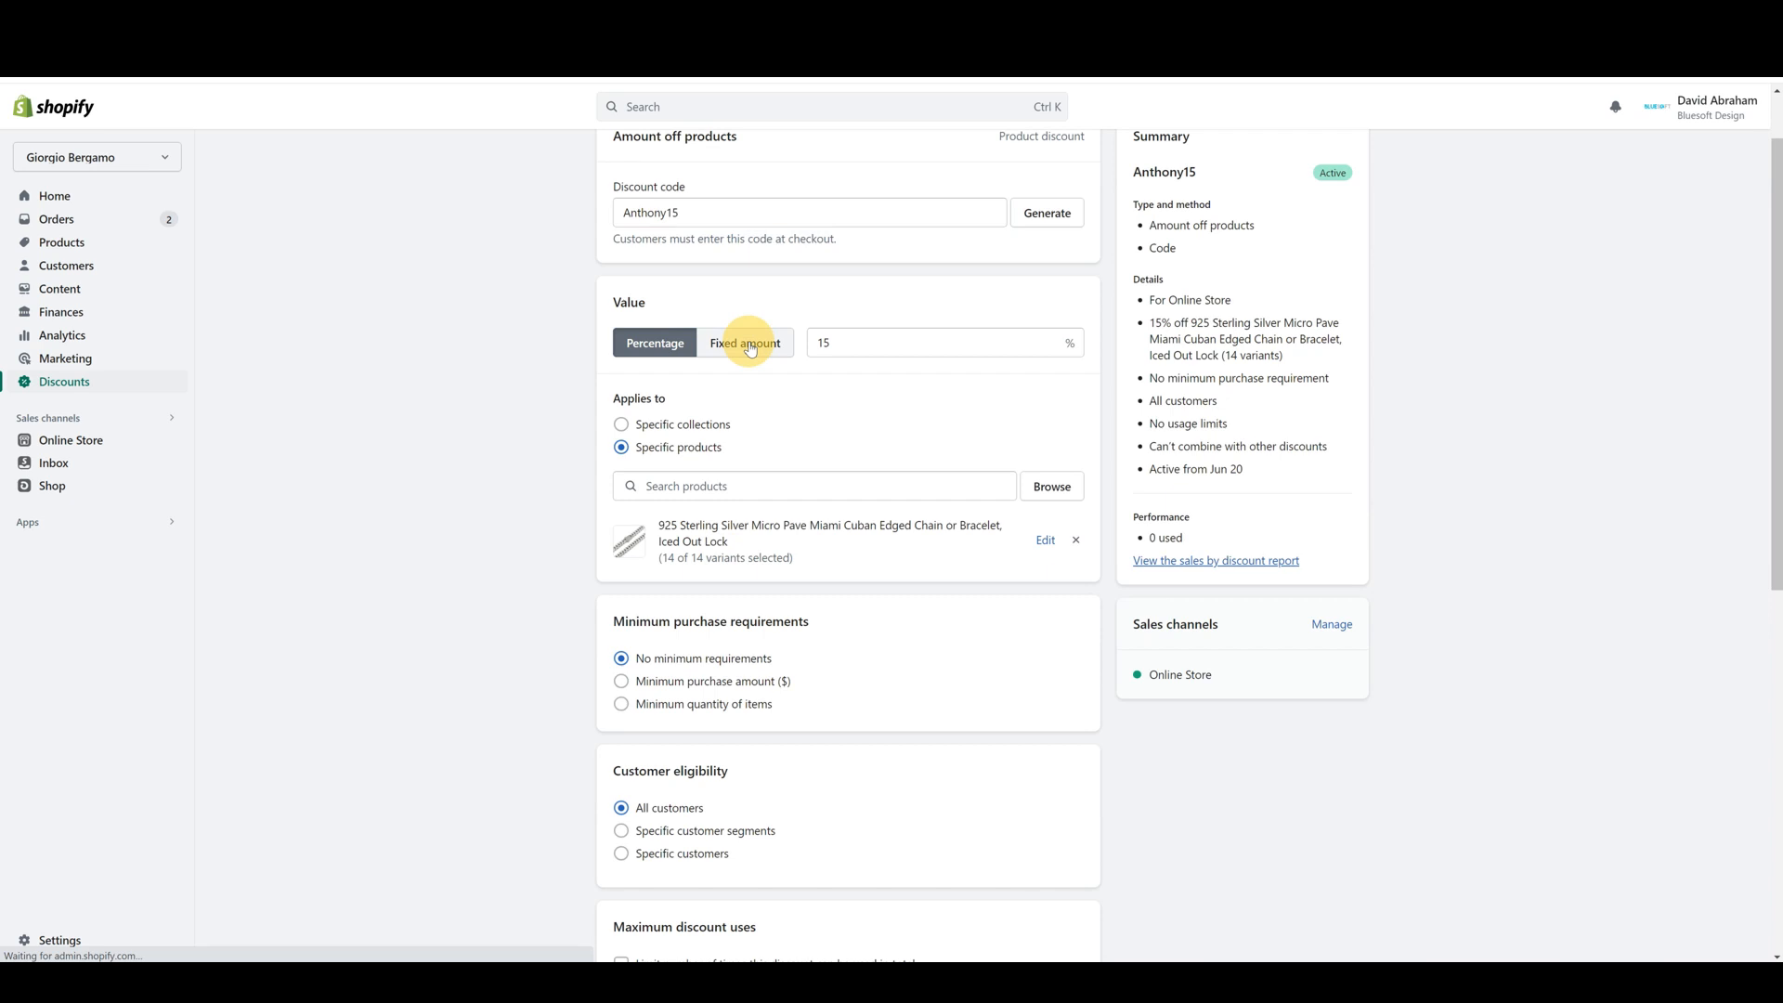
left_click(666, 351)
left_click(759, 353)
left_click(858, 350)
type("2")
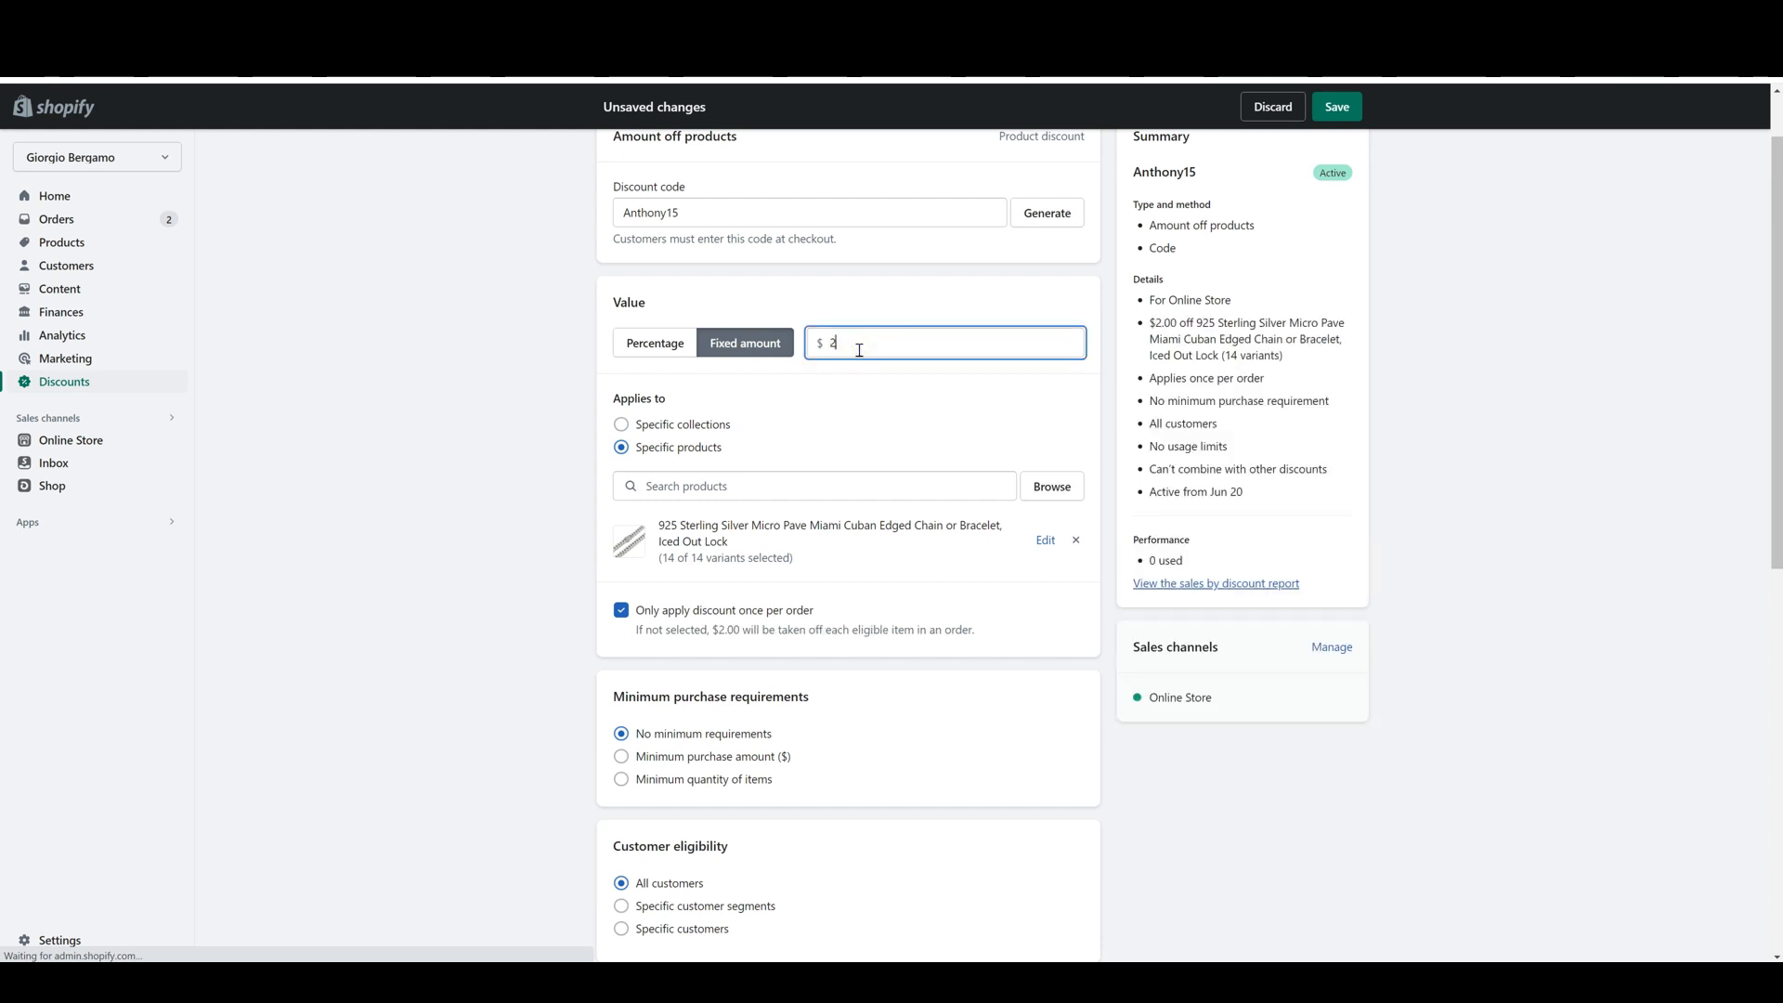
type("0")
left_click(655, 344)
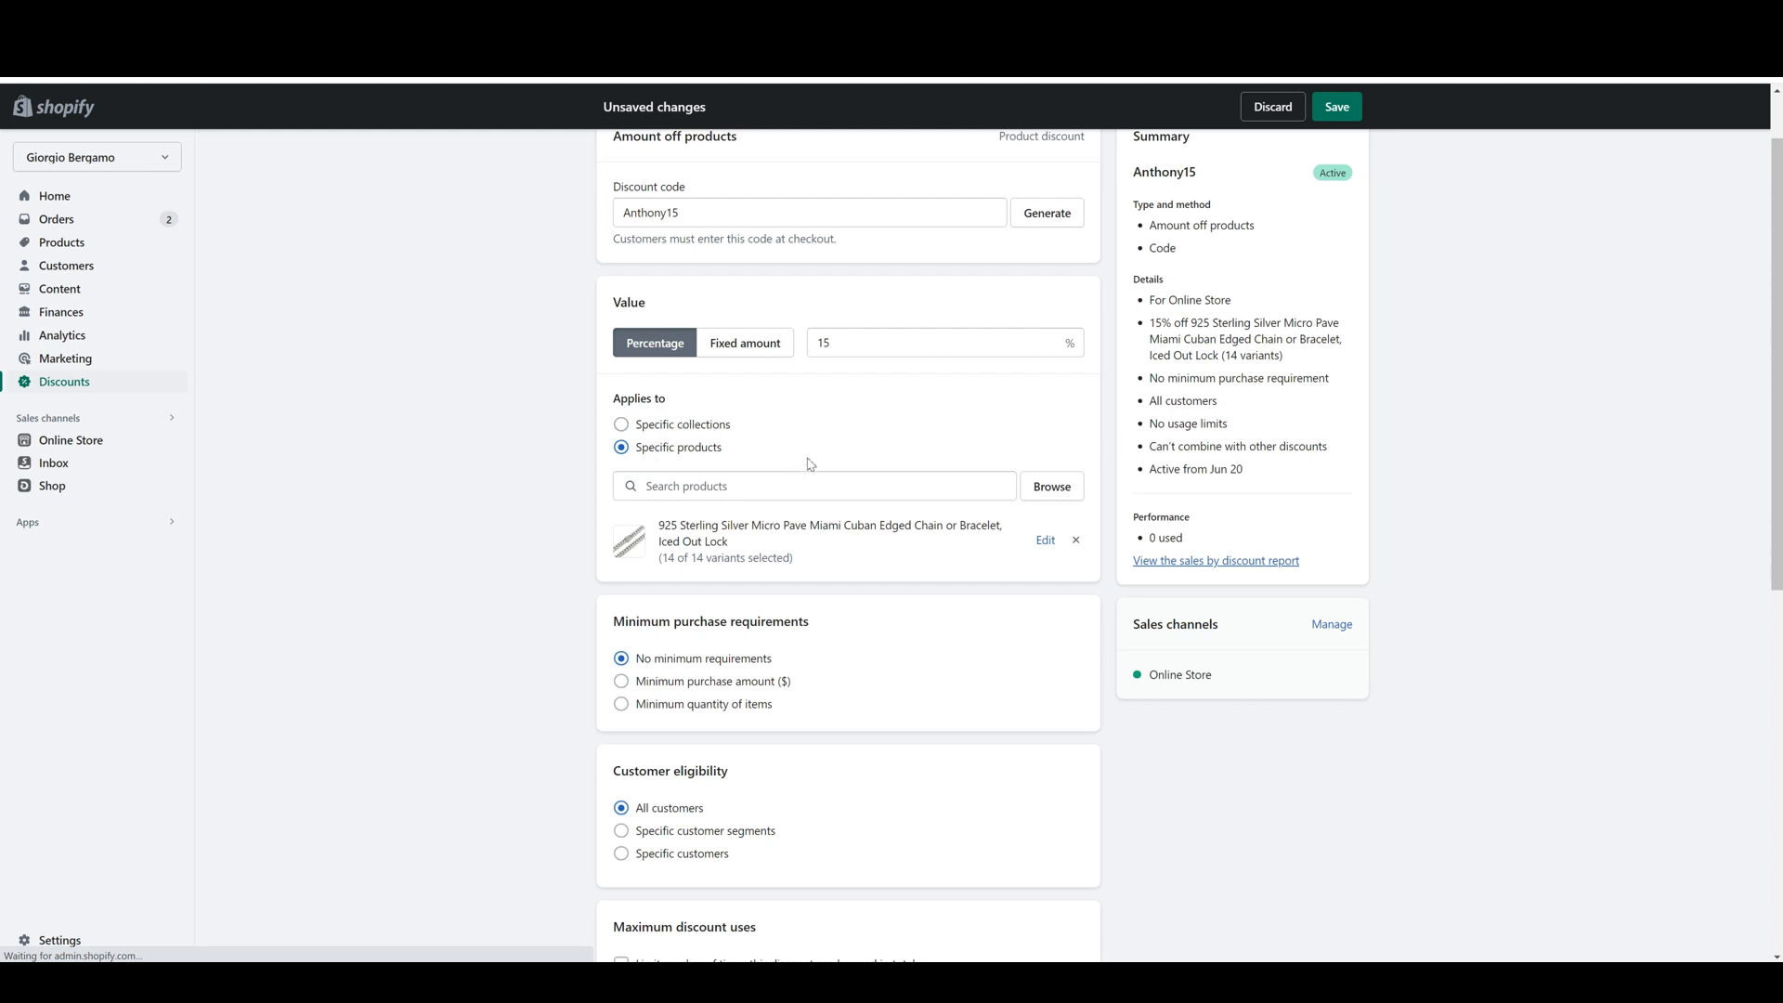
- Try applying the discount to specific collections, browse the collections, and switch back to specific products
scroll(969, 357, "up", 1)
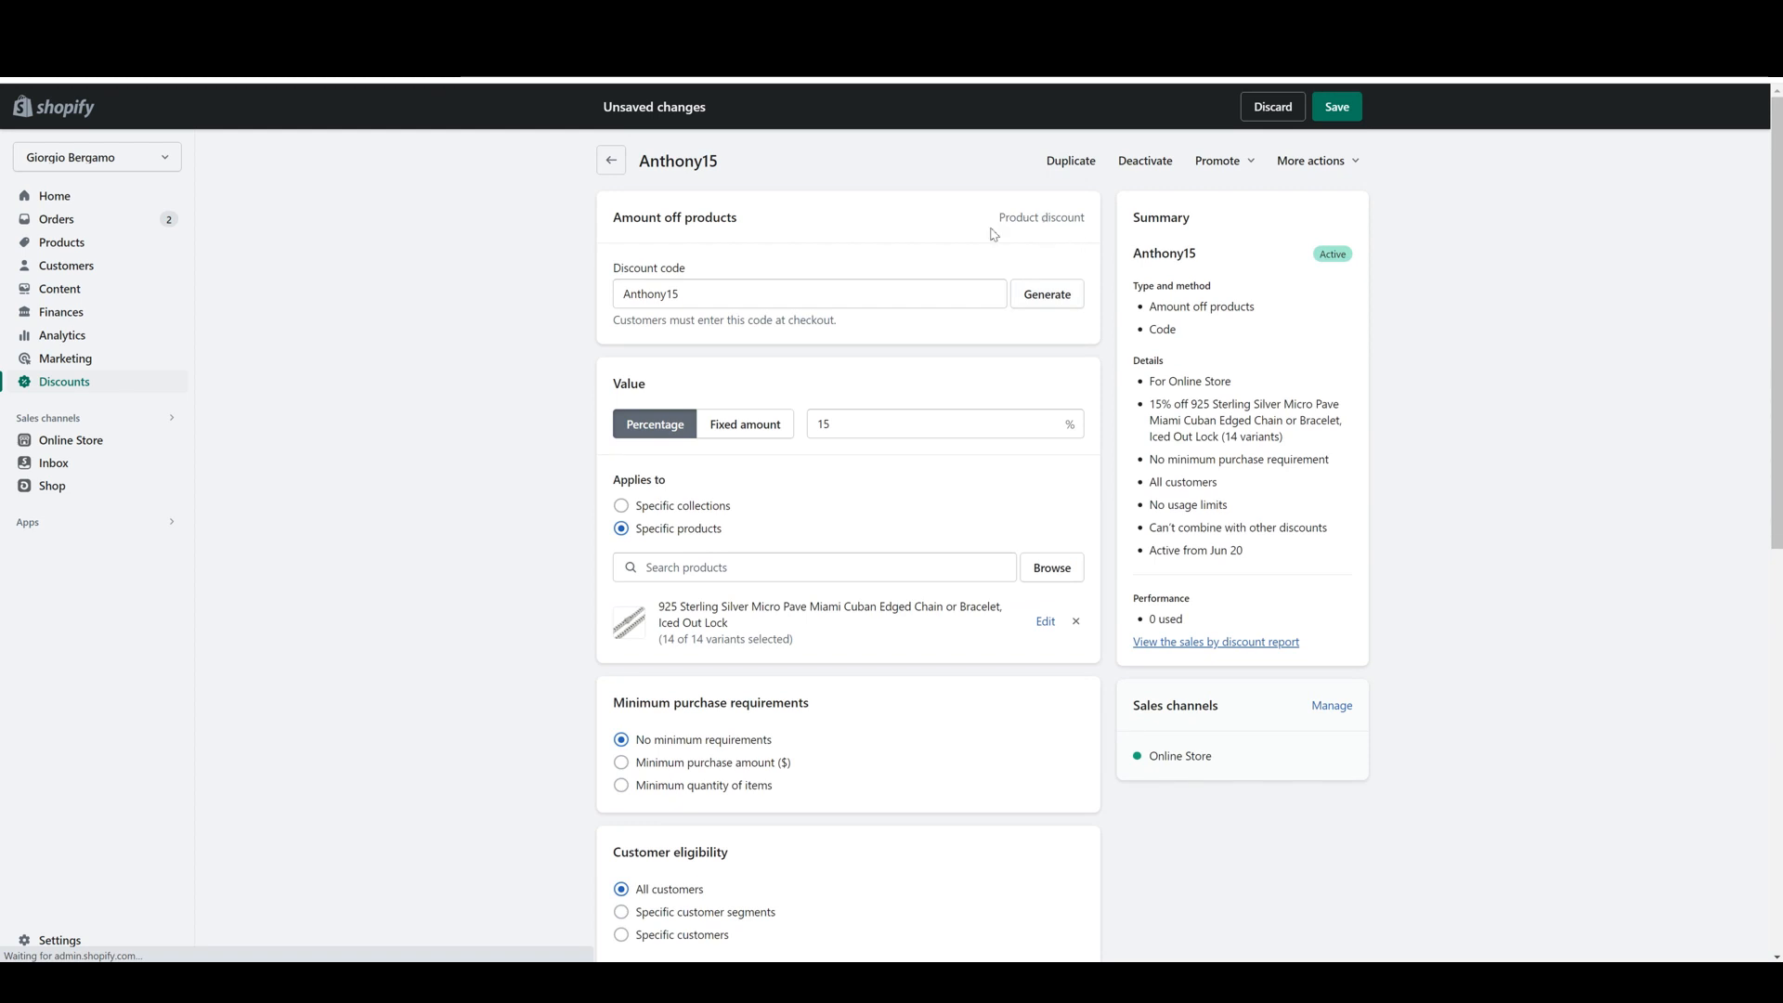
left_click_drag(992, 224, 1089, 217)
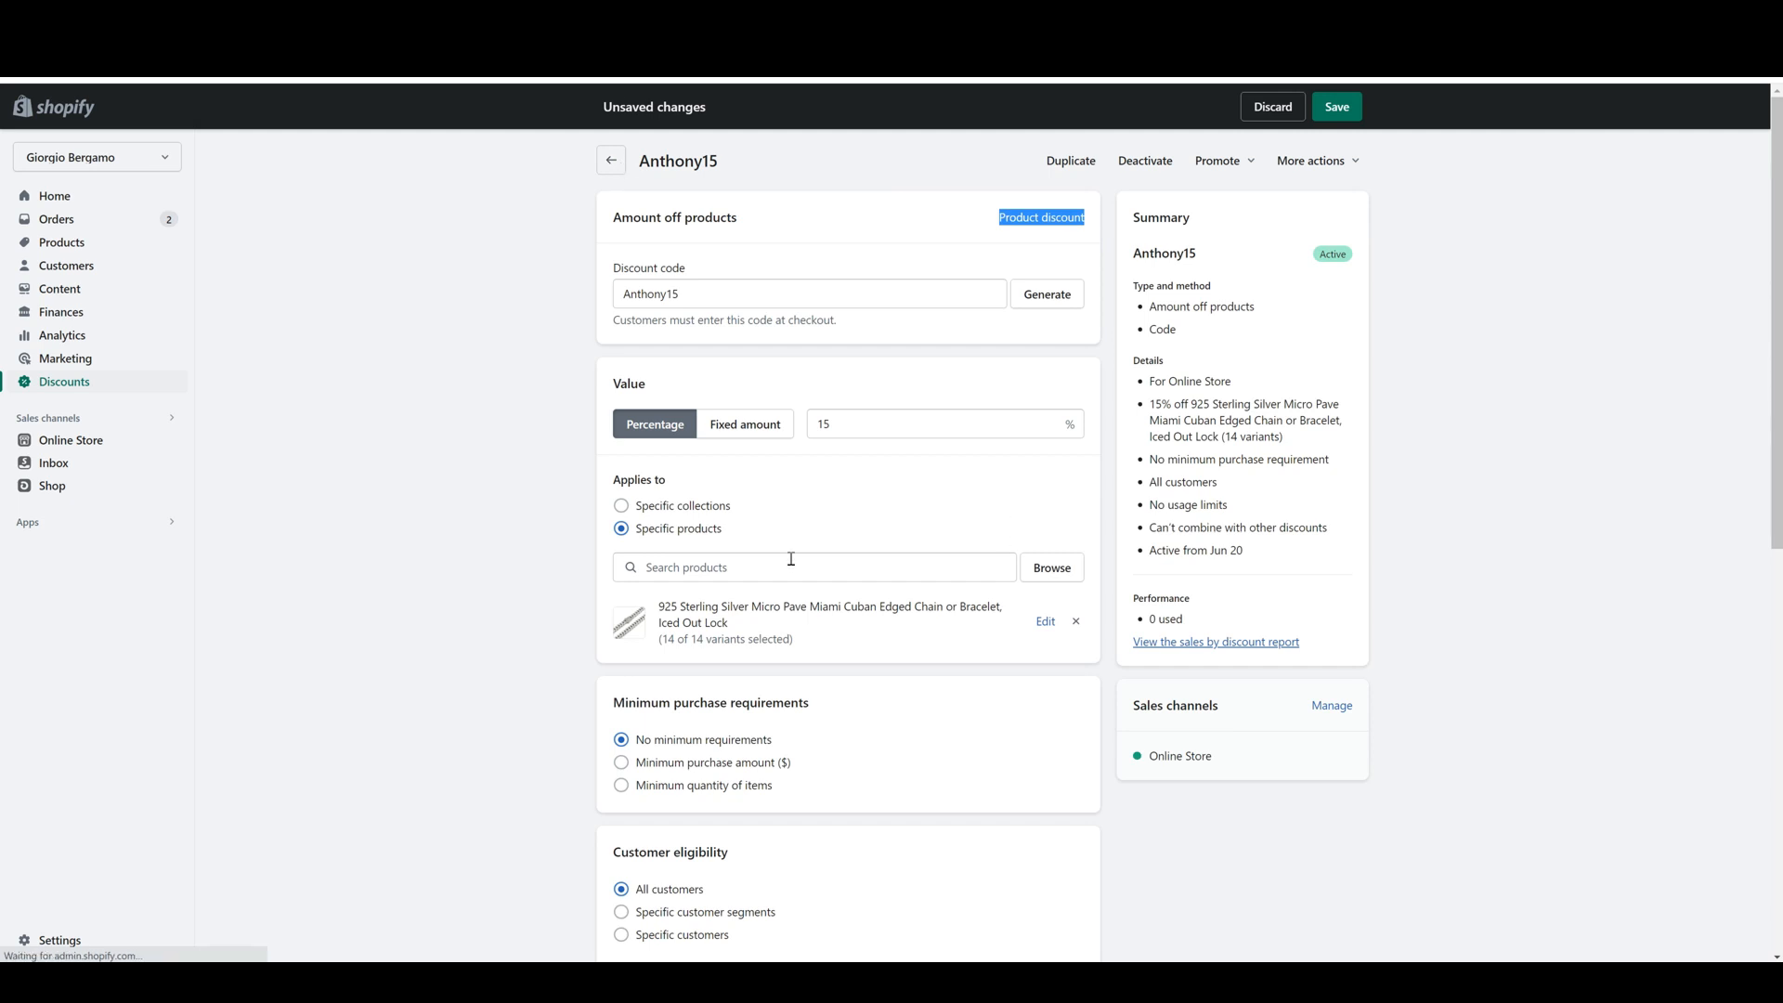
left_click(663, 516)
left_click(688, 562)
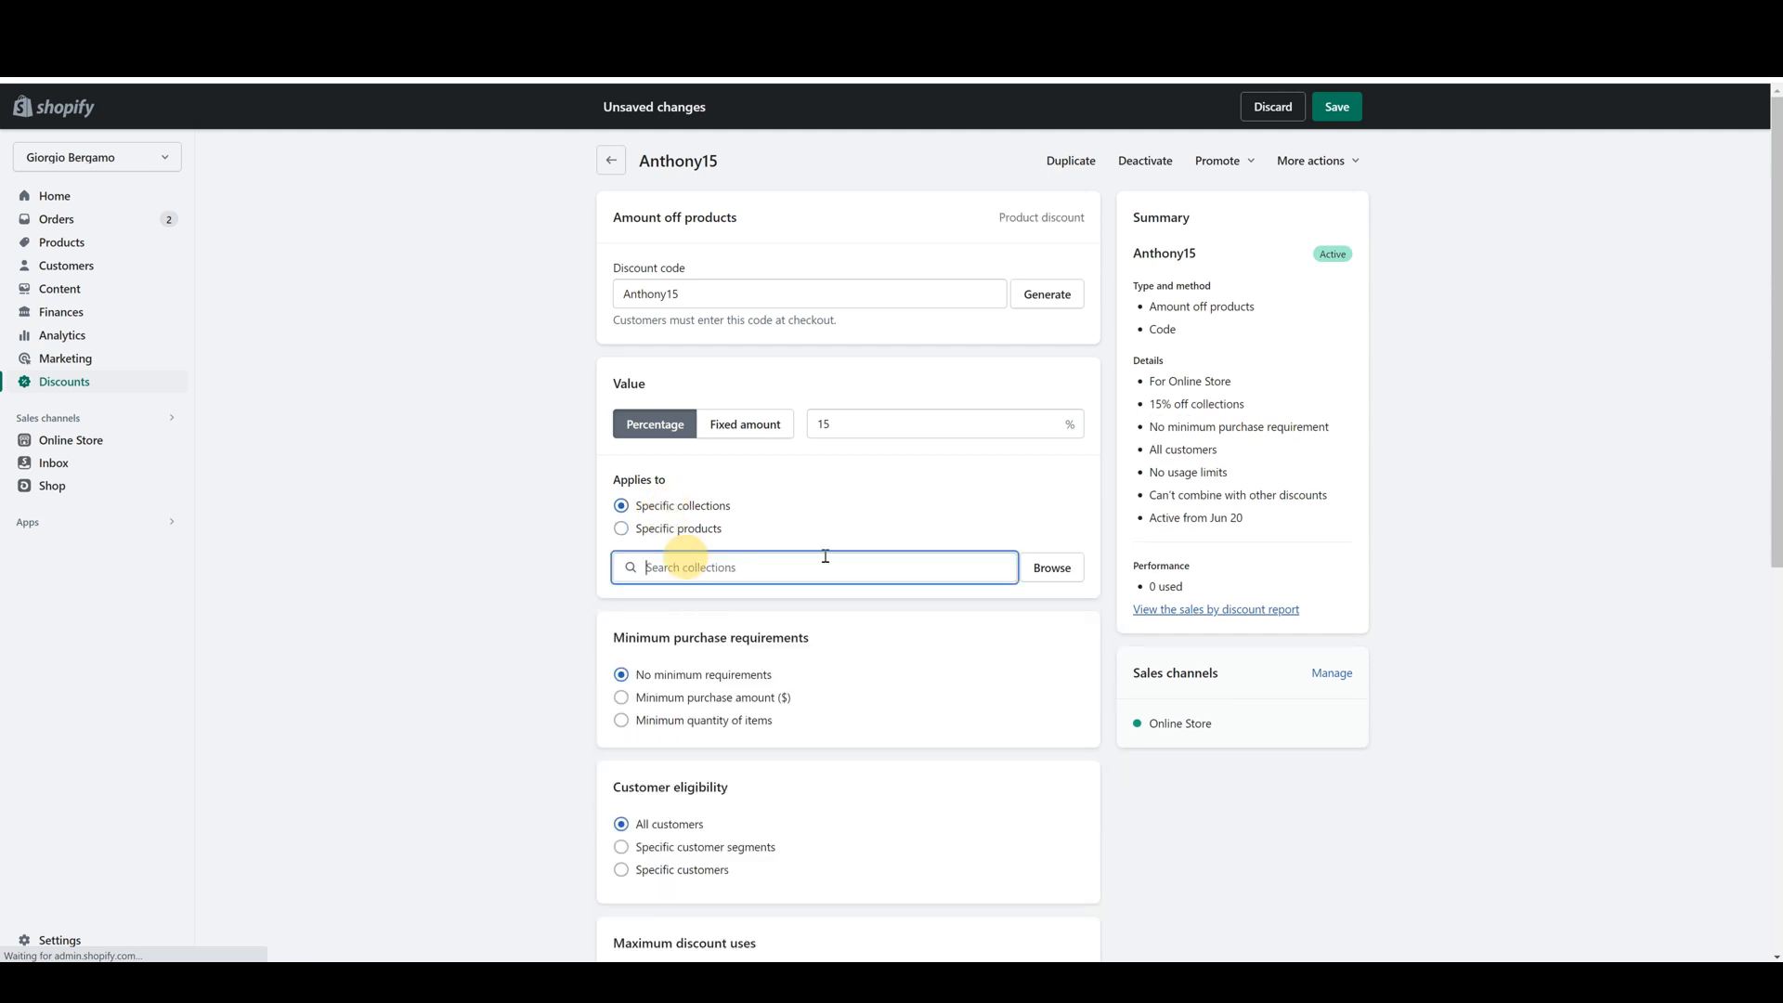
left_click(1041, 574)
left_click(1044, 784)
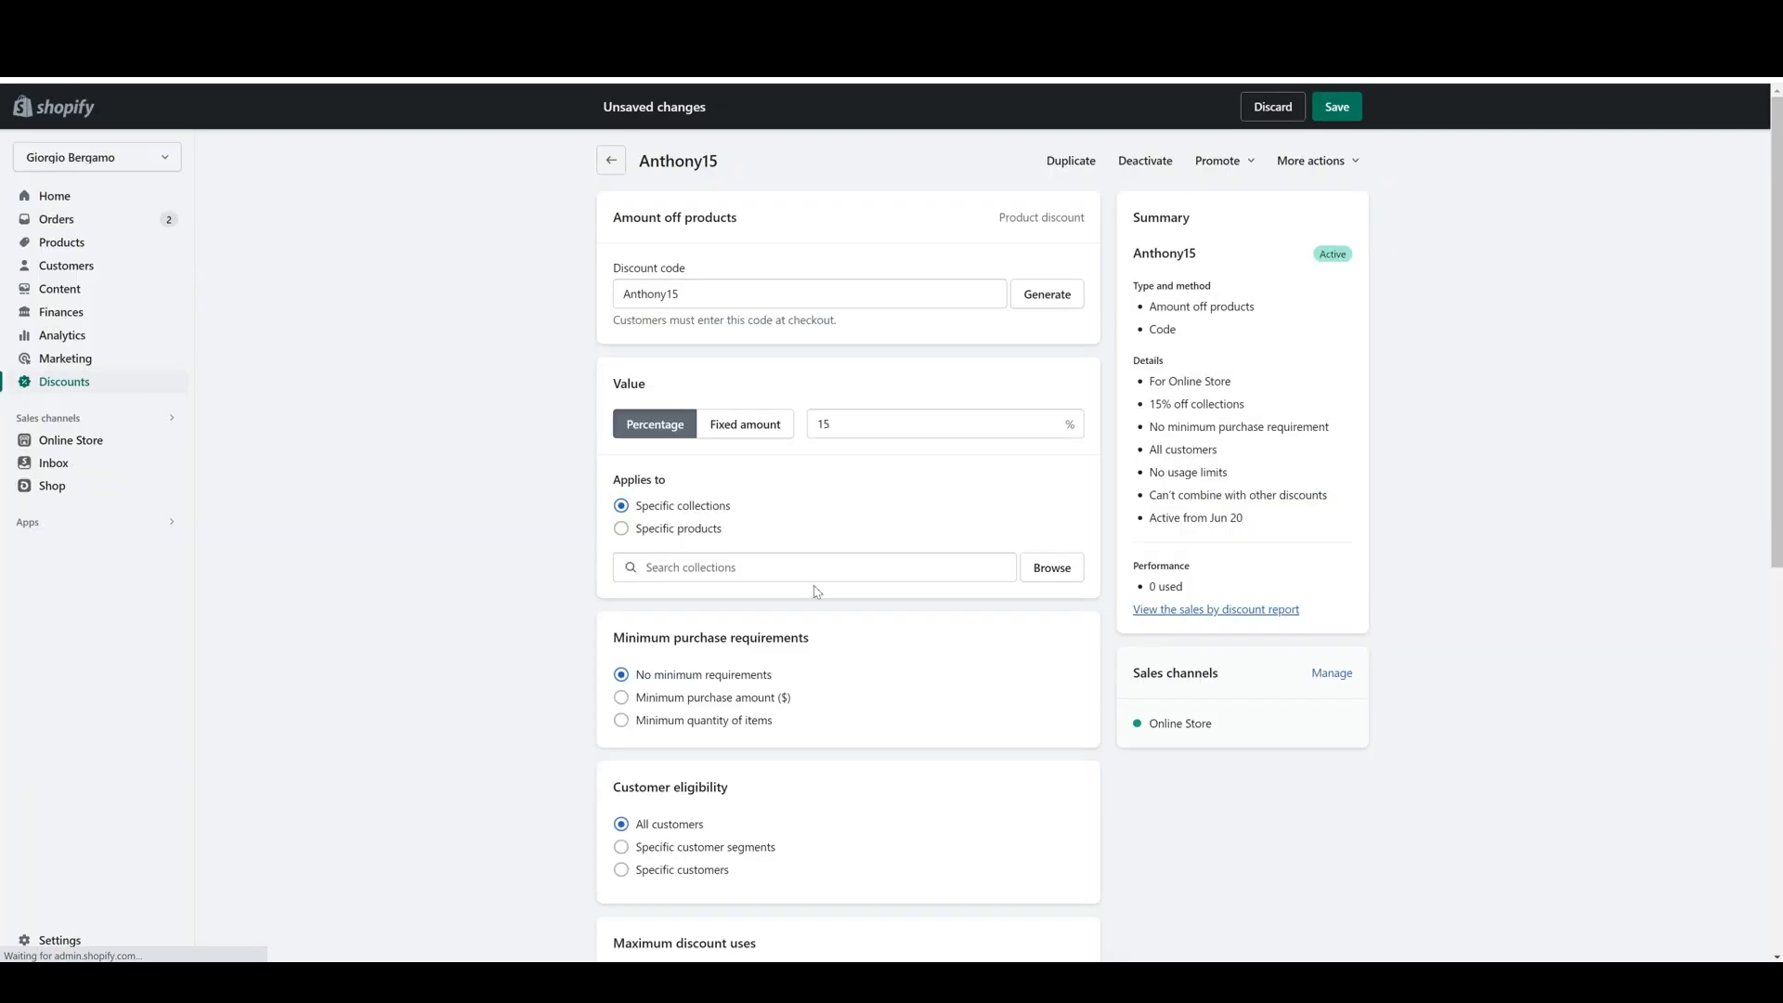
left_click(661, 528)
- Set the minimum purchase requirement to a minimum purchase amount of $50
scroll(749, 510, "down", 2)
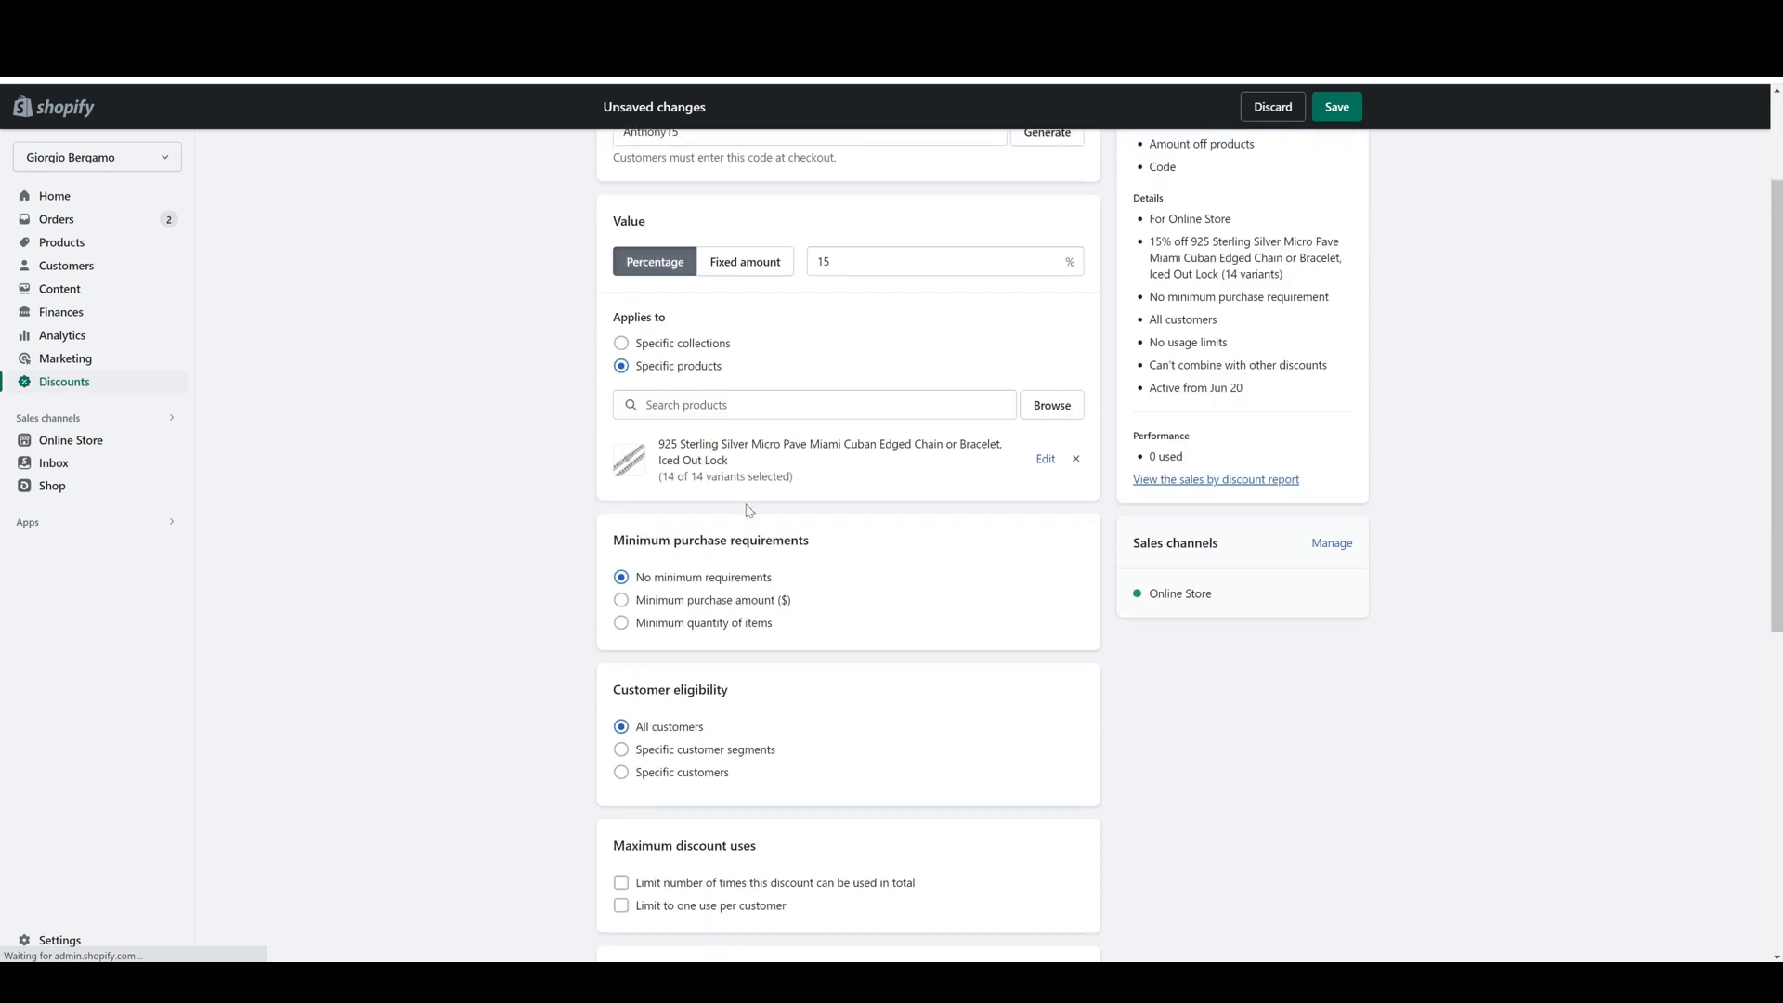
scroll(813, 495, "down", 2)
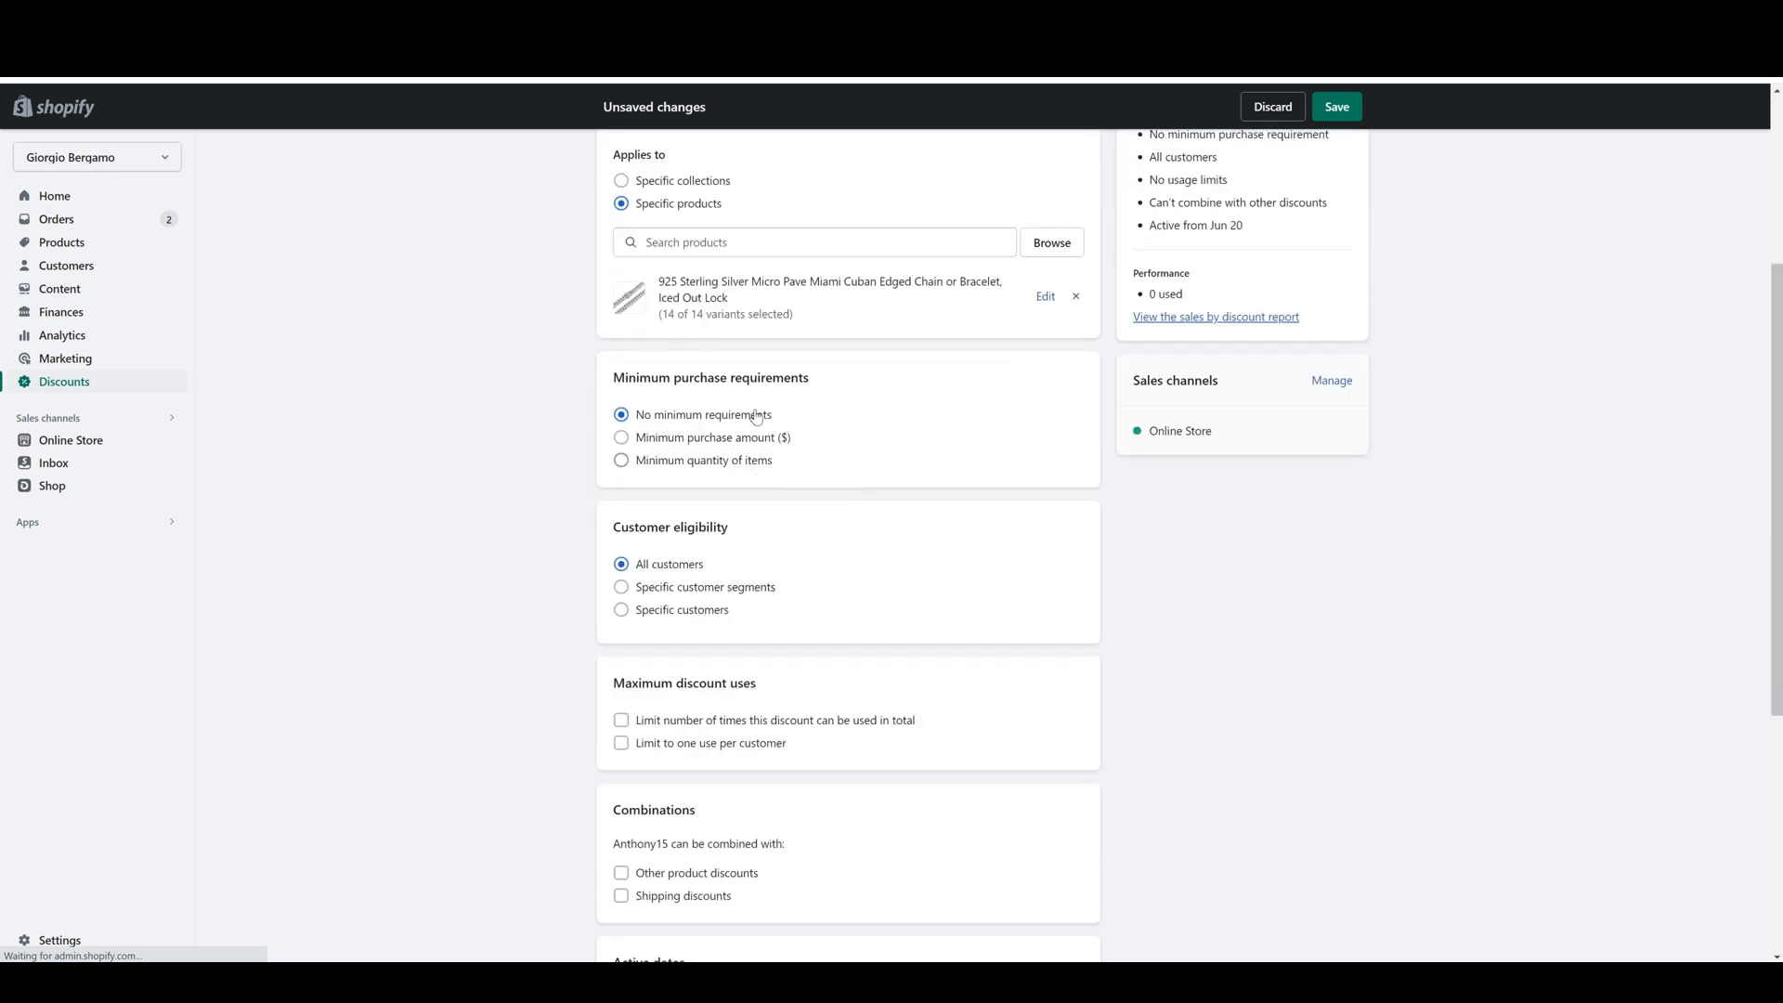
left_click_drag(641, 383, 797, 374)
left_click(727, 448)
left_click(741, 468)
type("50")
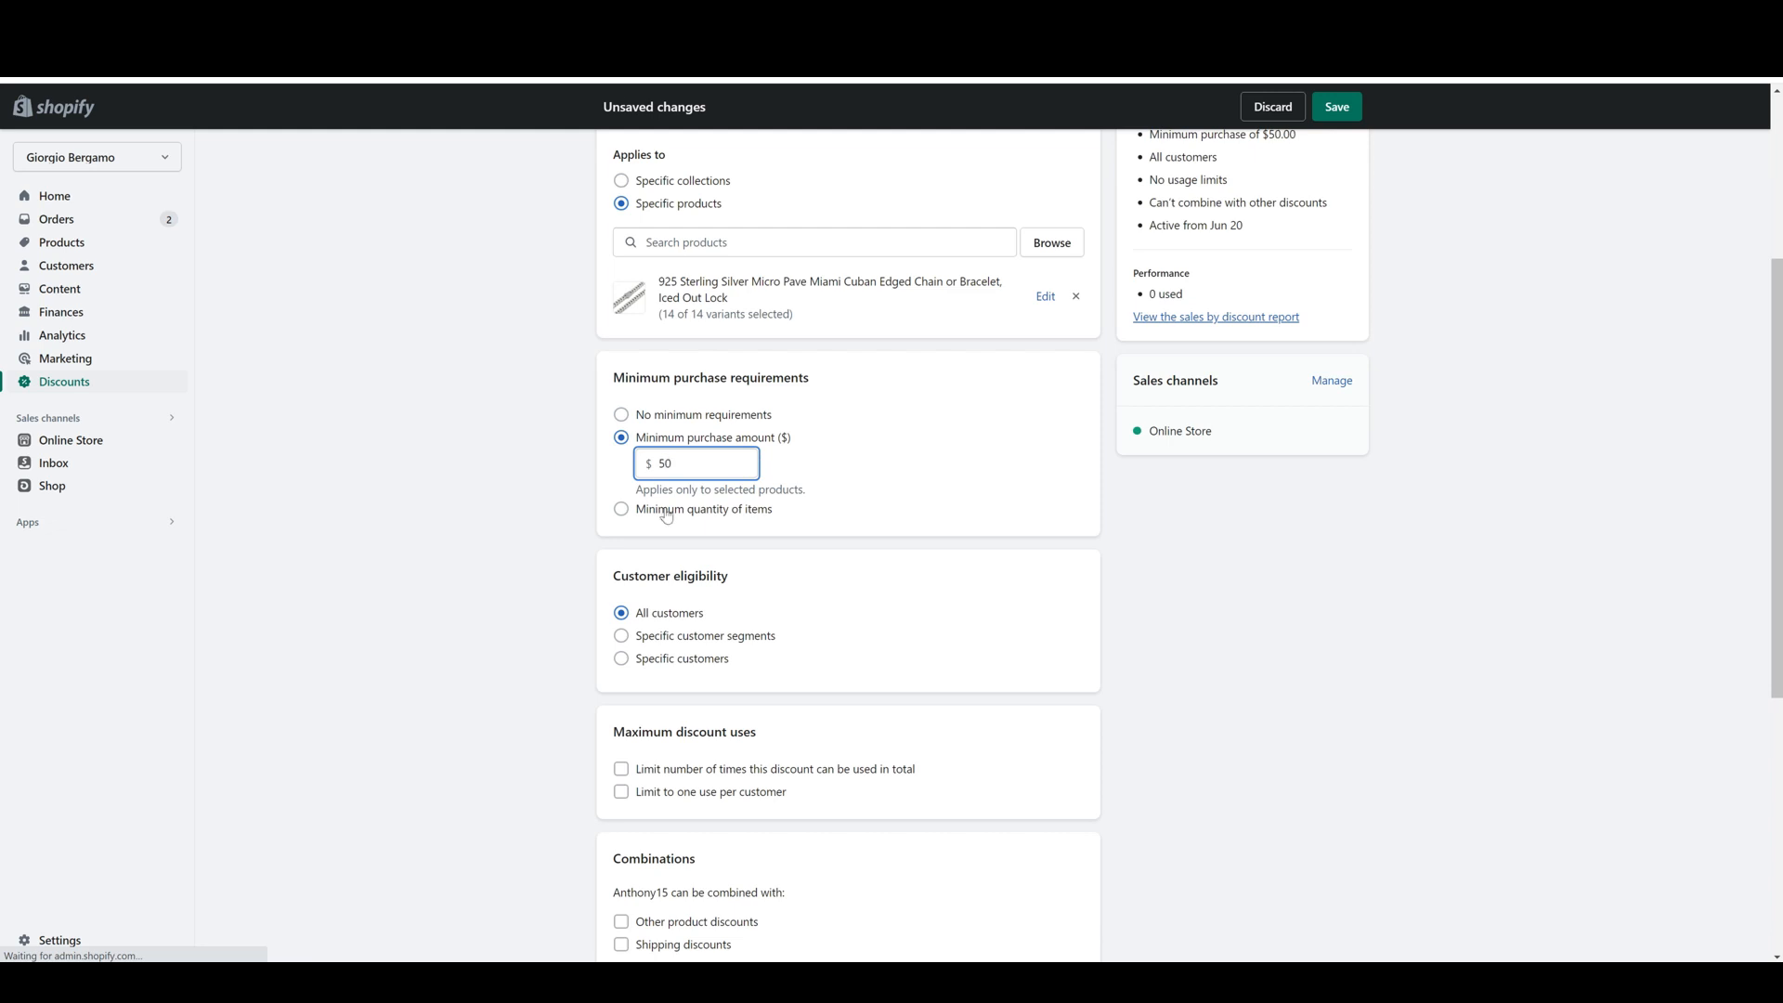
- Try a minimum quantity of 10 items as the purchase requirement, and return to no minimum requirements
left_click(696, 518)
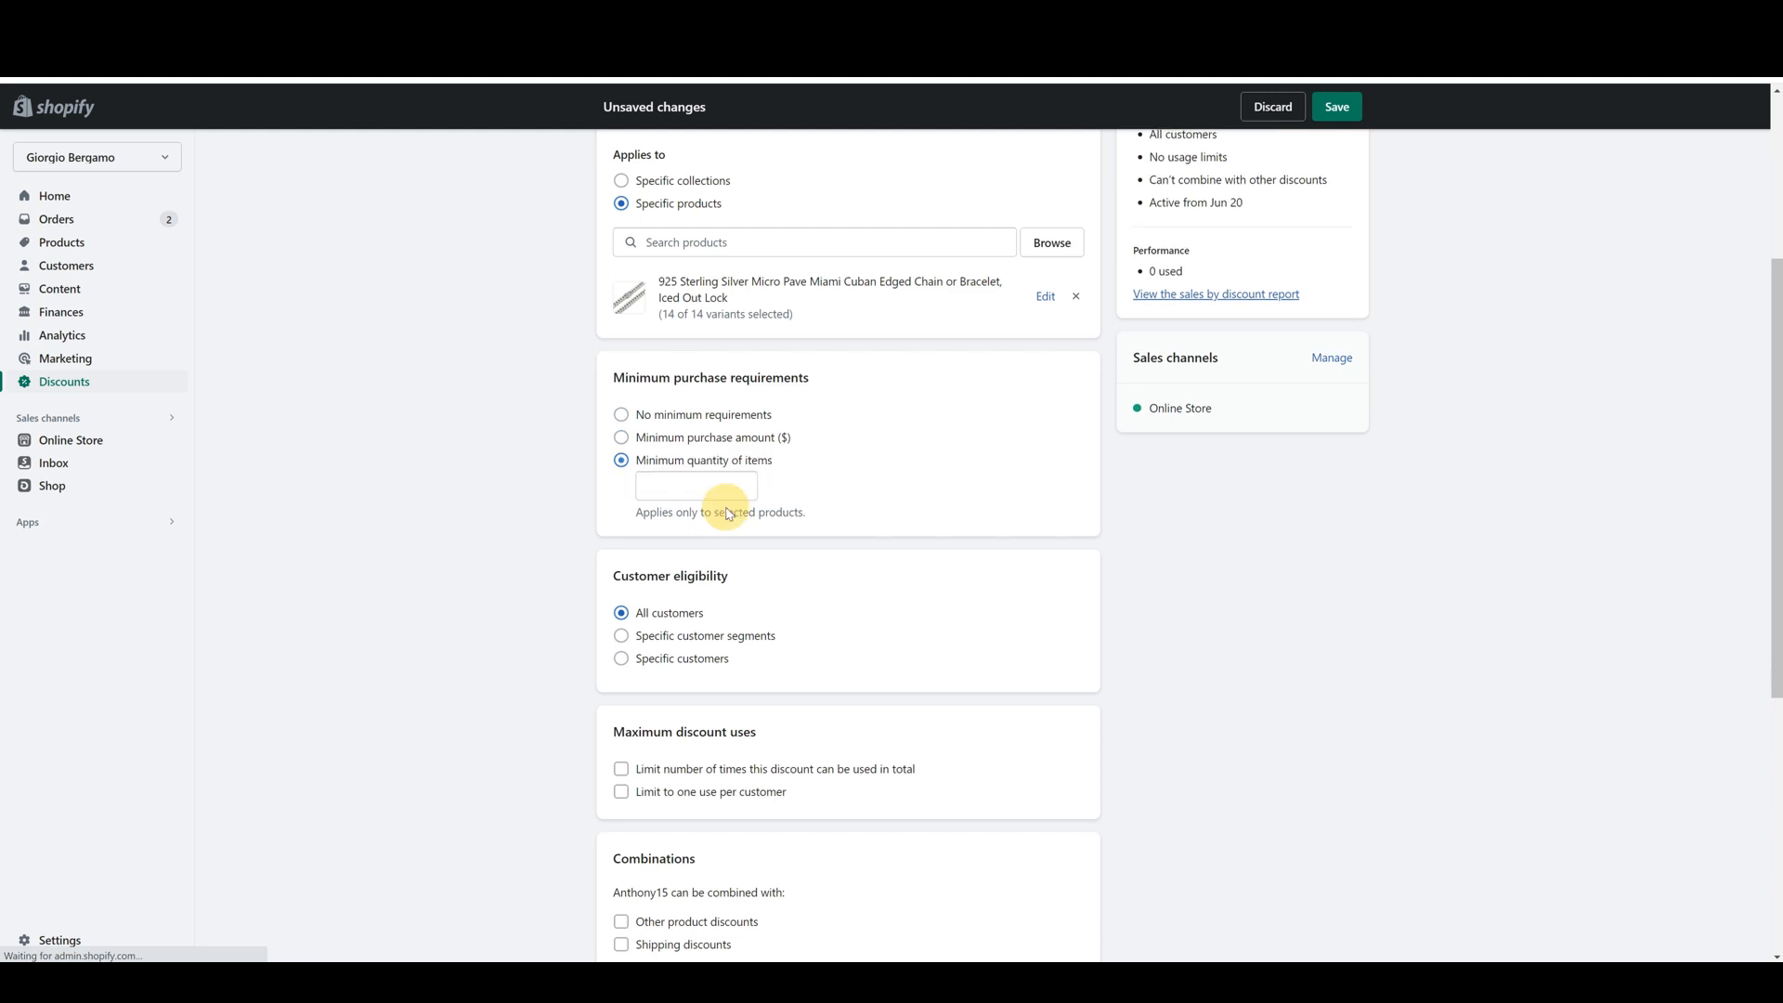
left_click(729, 486)
type("10")
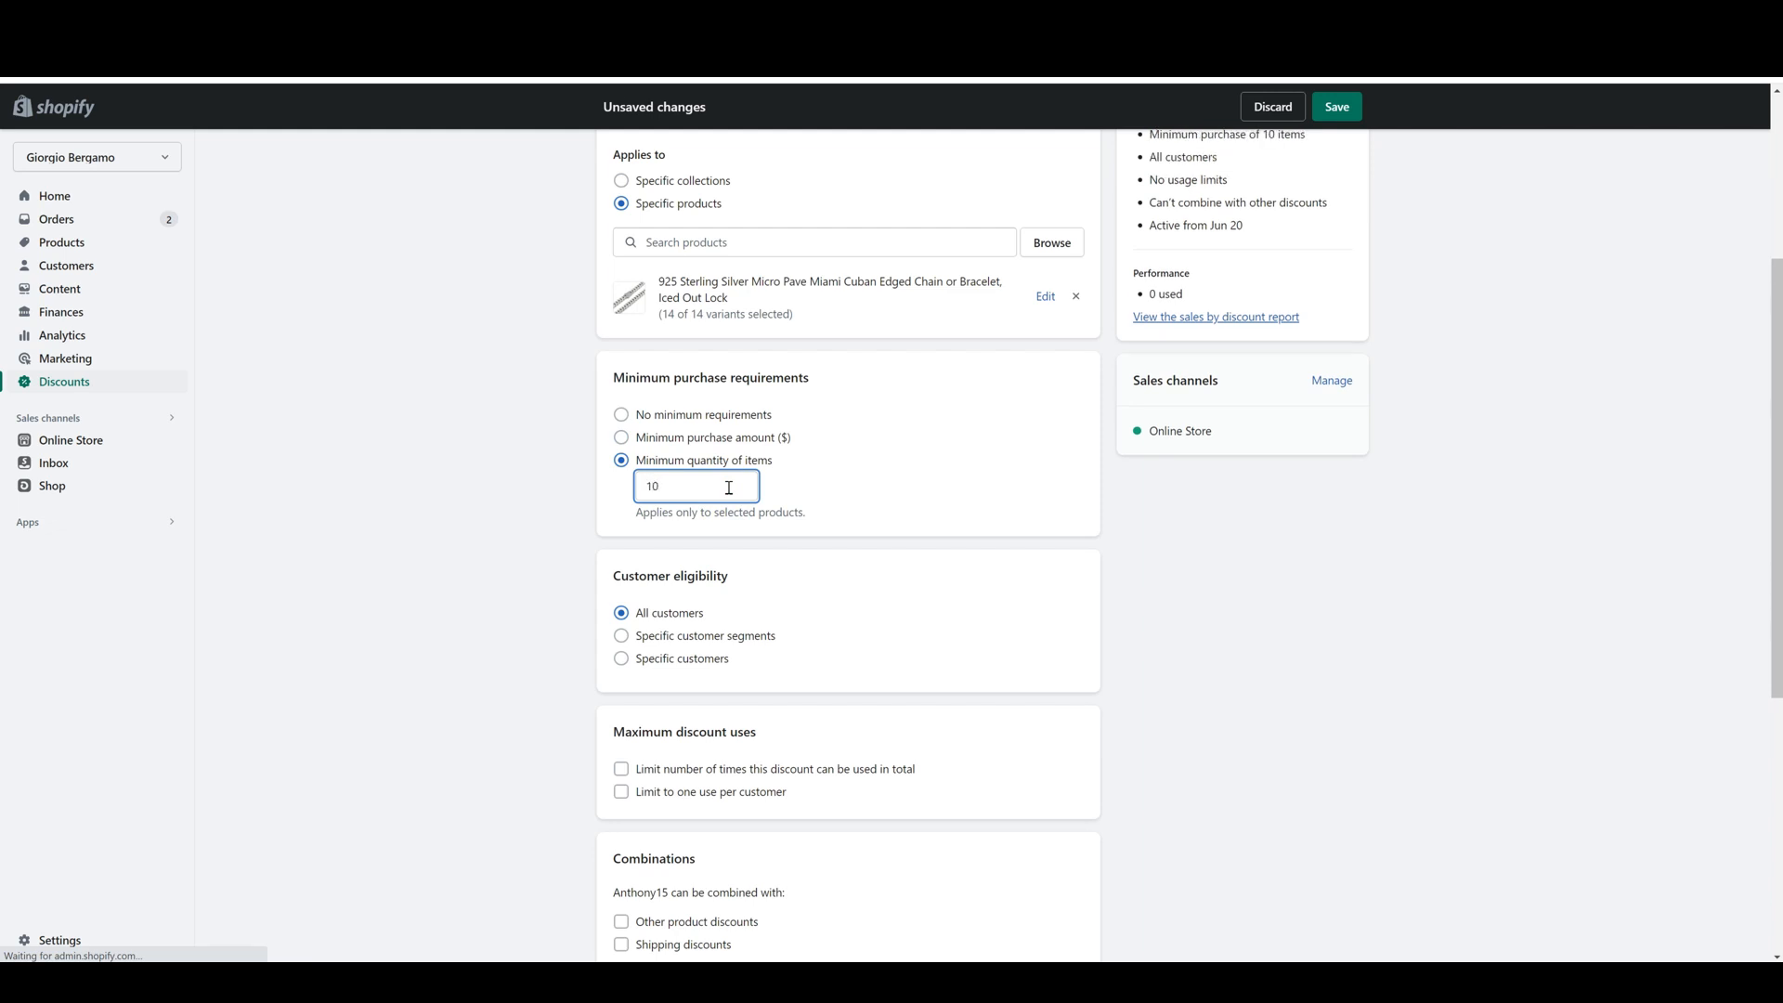
left_click(709, 414)
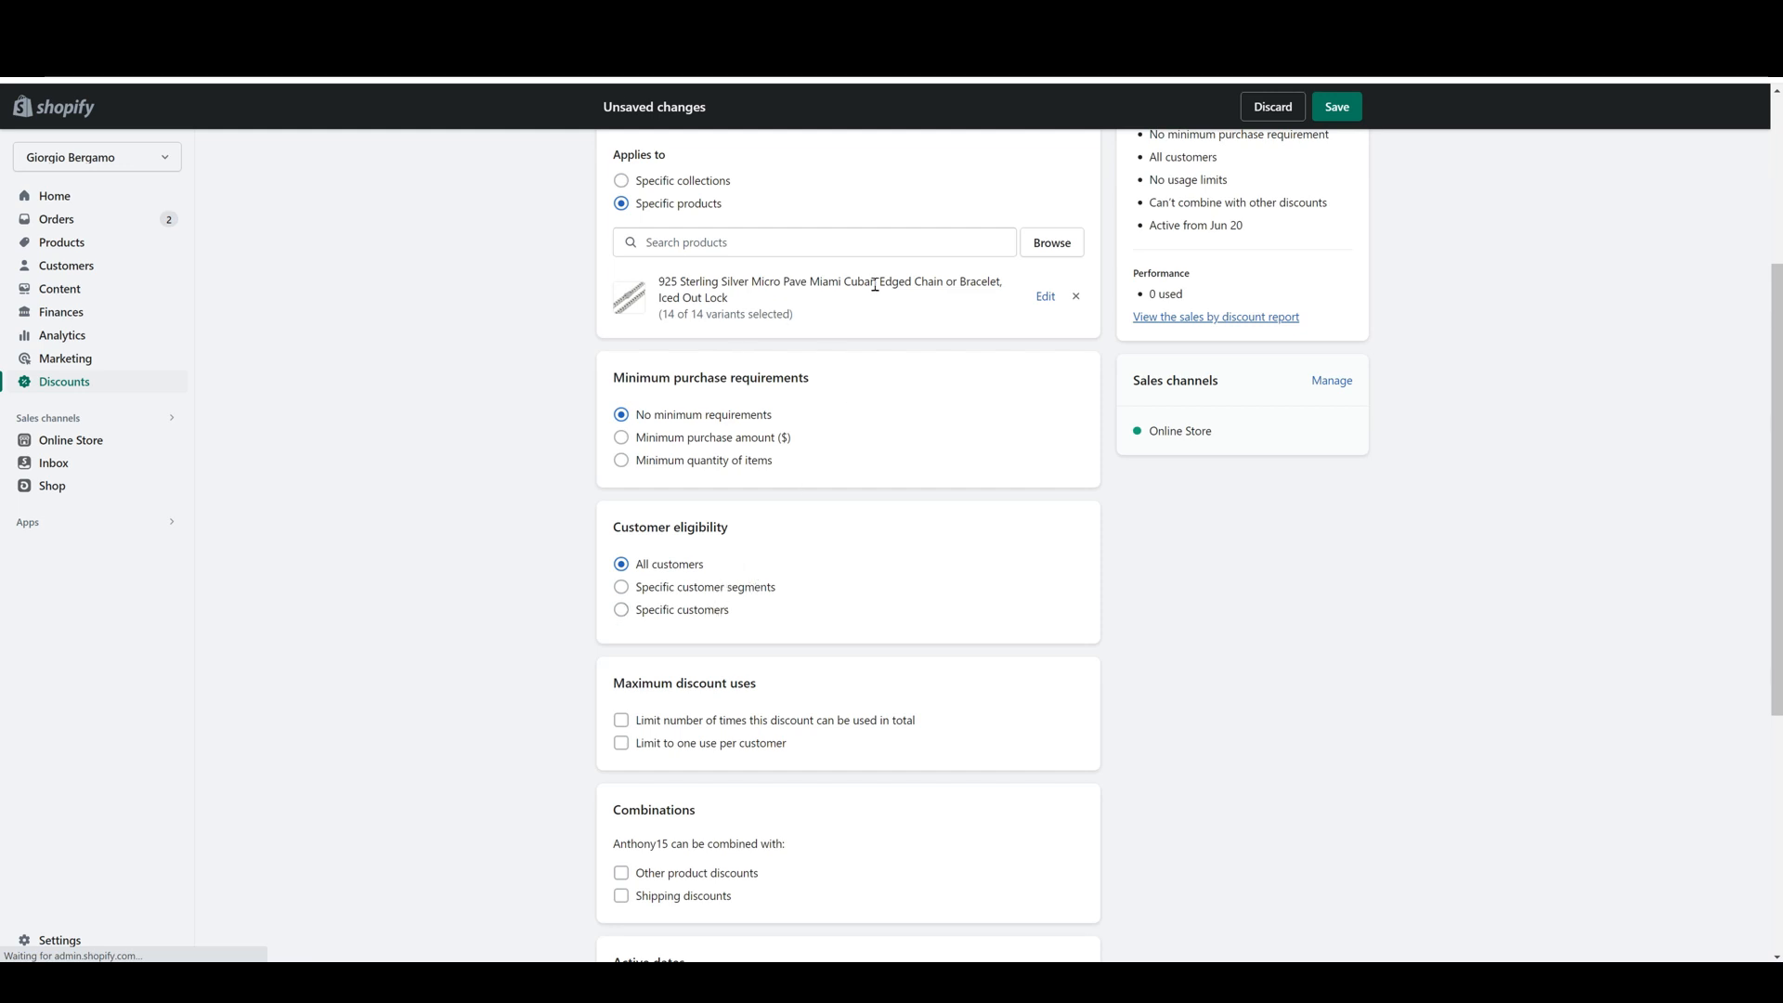
- Try limiting customer eligibility to specific customers and to specific customer segments, and return it to all customers
left_click(719, 610)
left_click(728, 636)
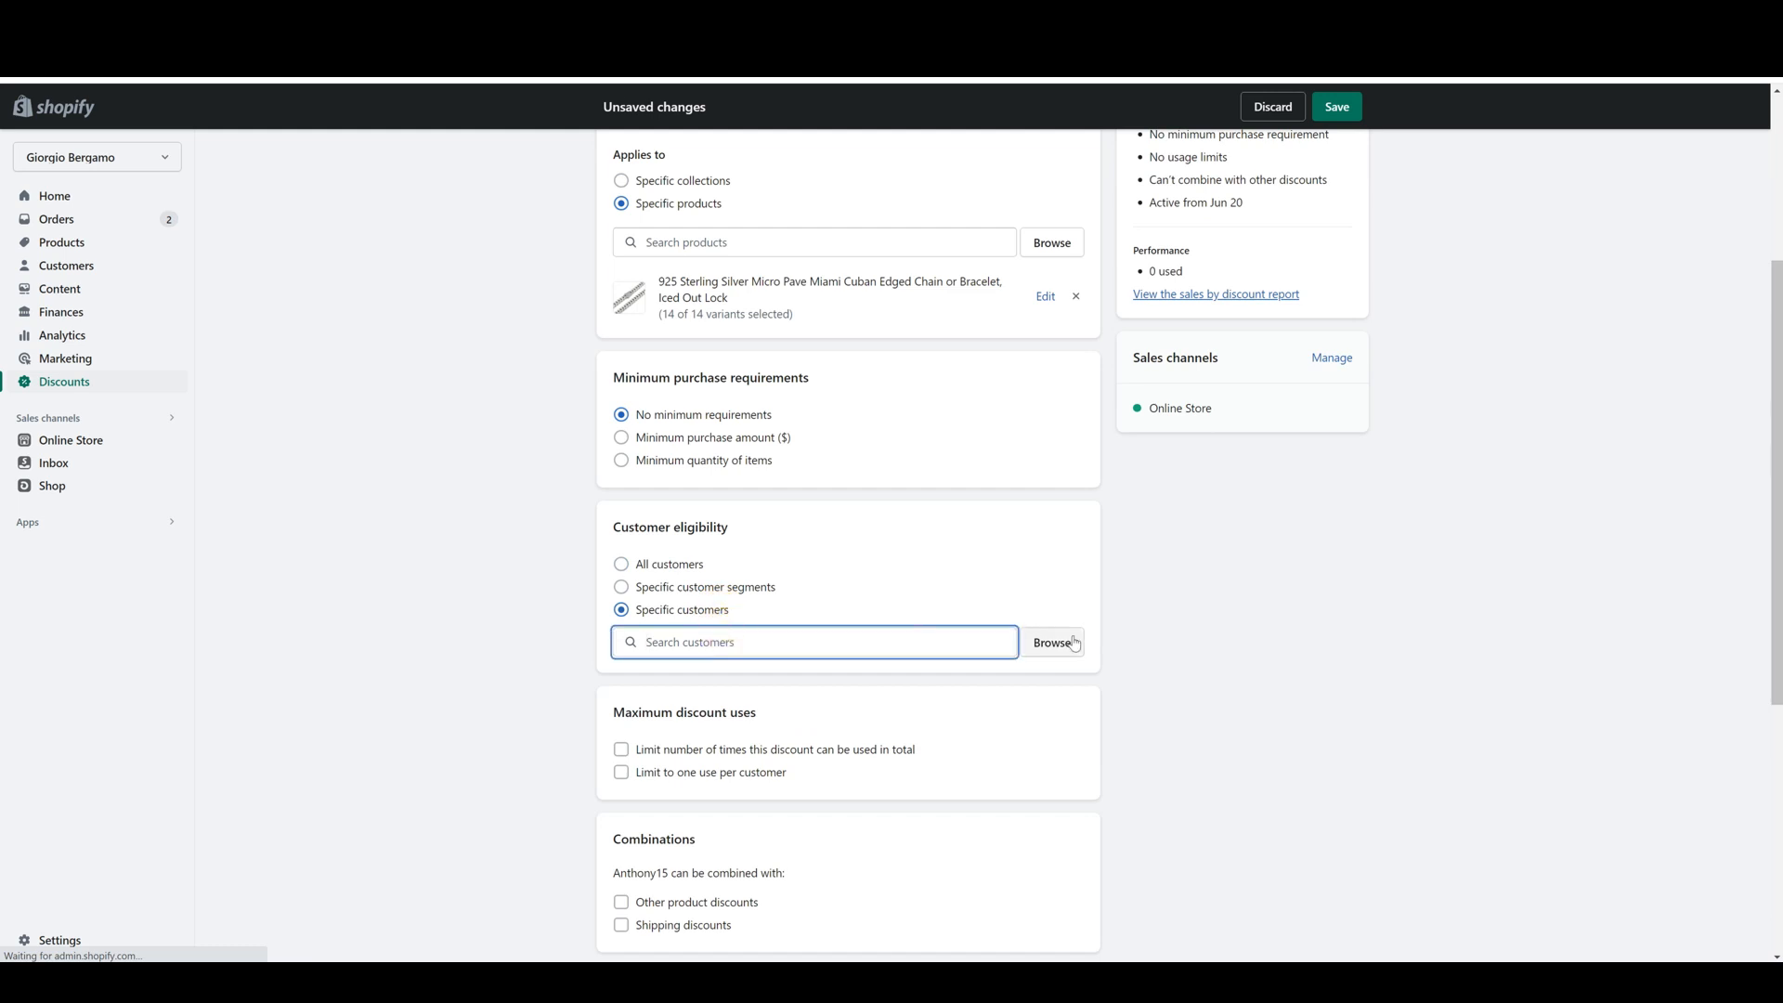
left_click(621, 564)
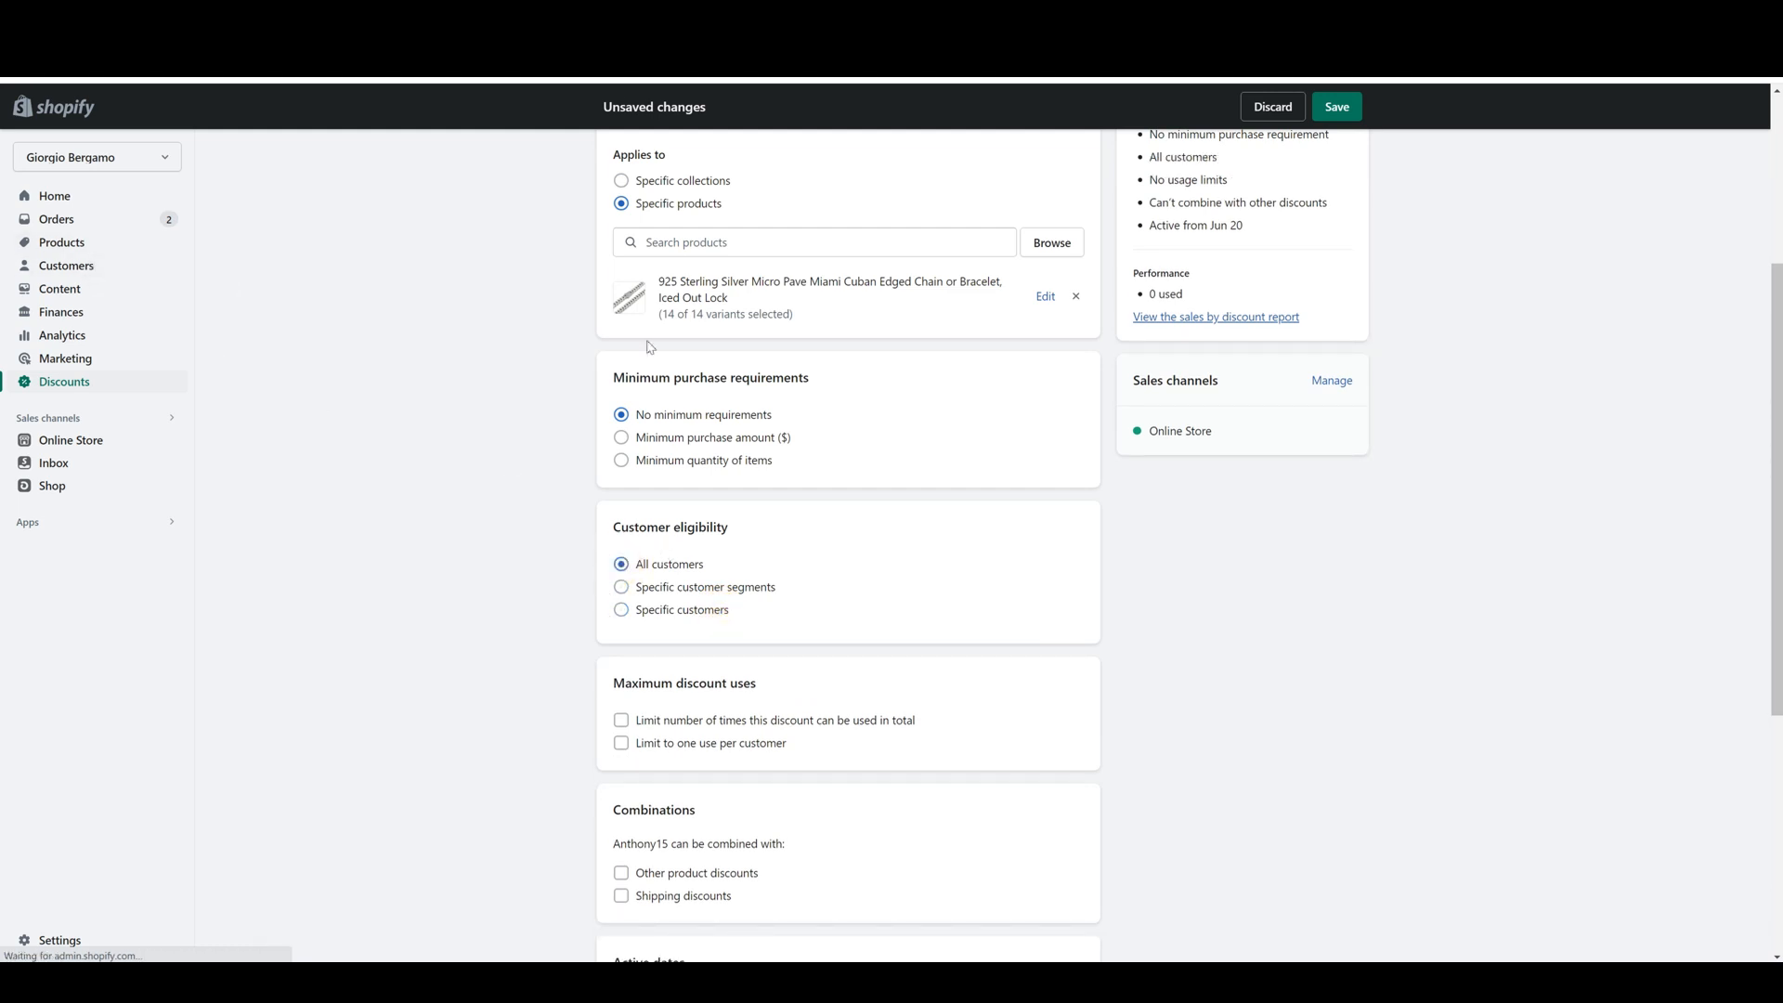
left_click(692, 593)
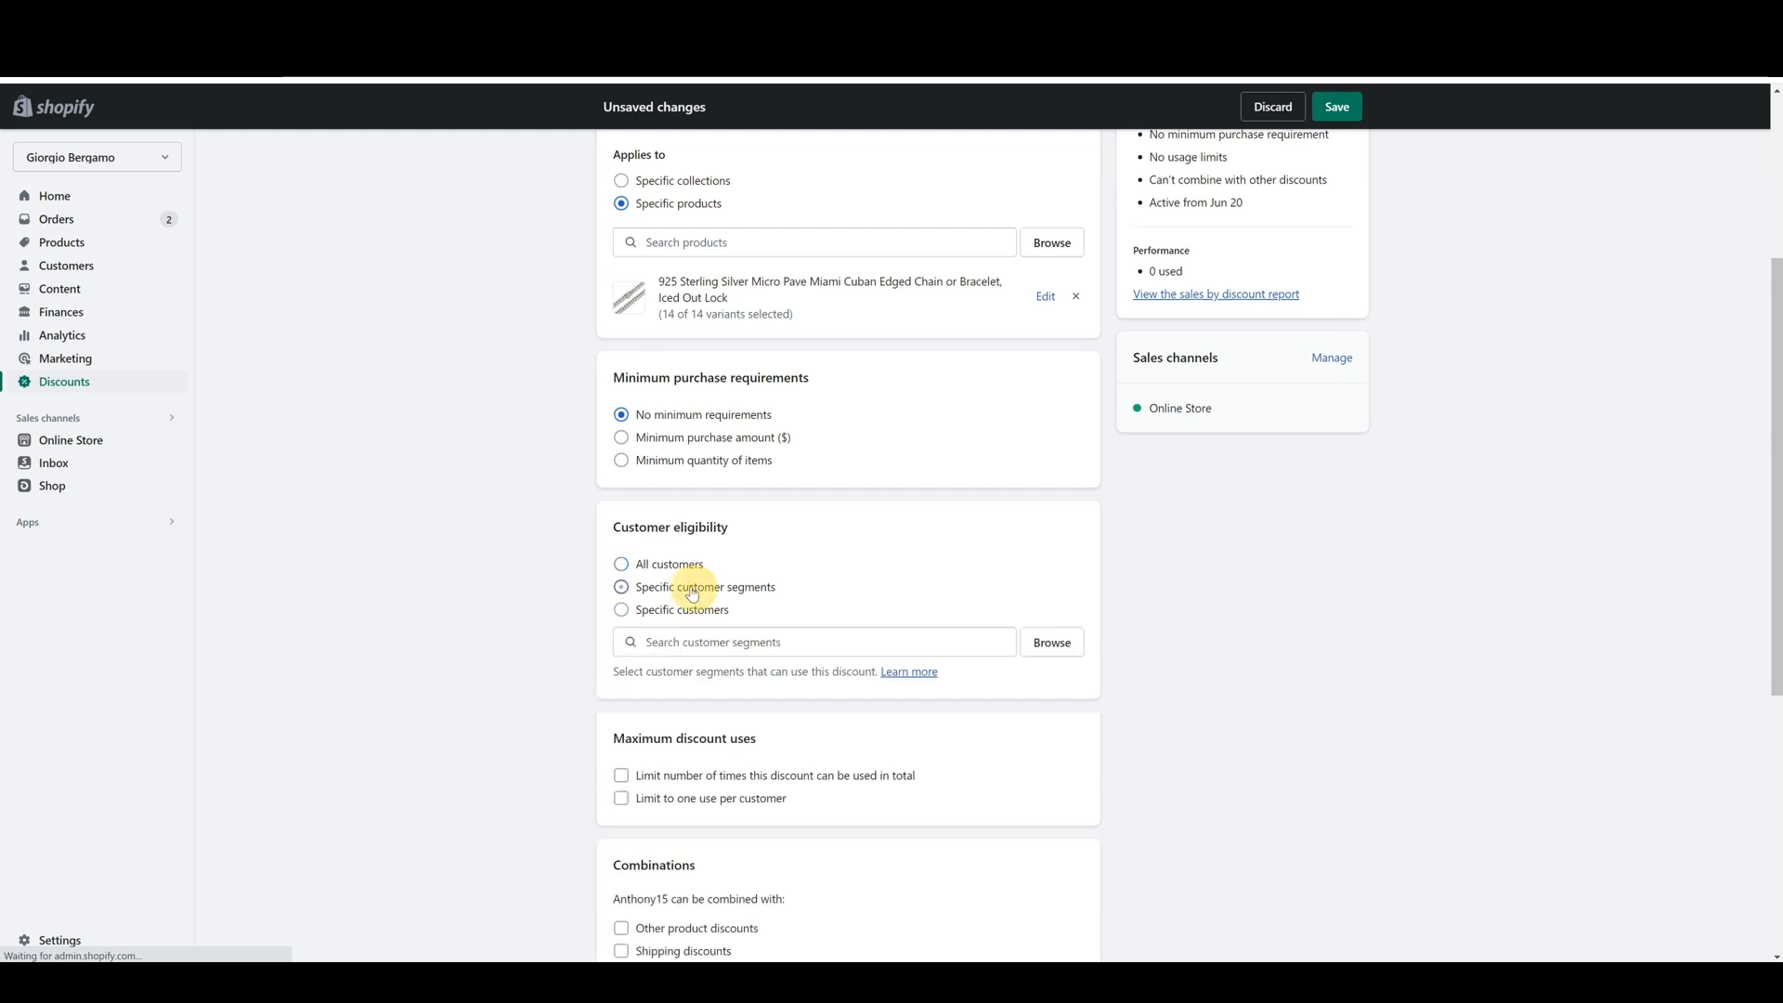
left_click(713, 641)
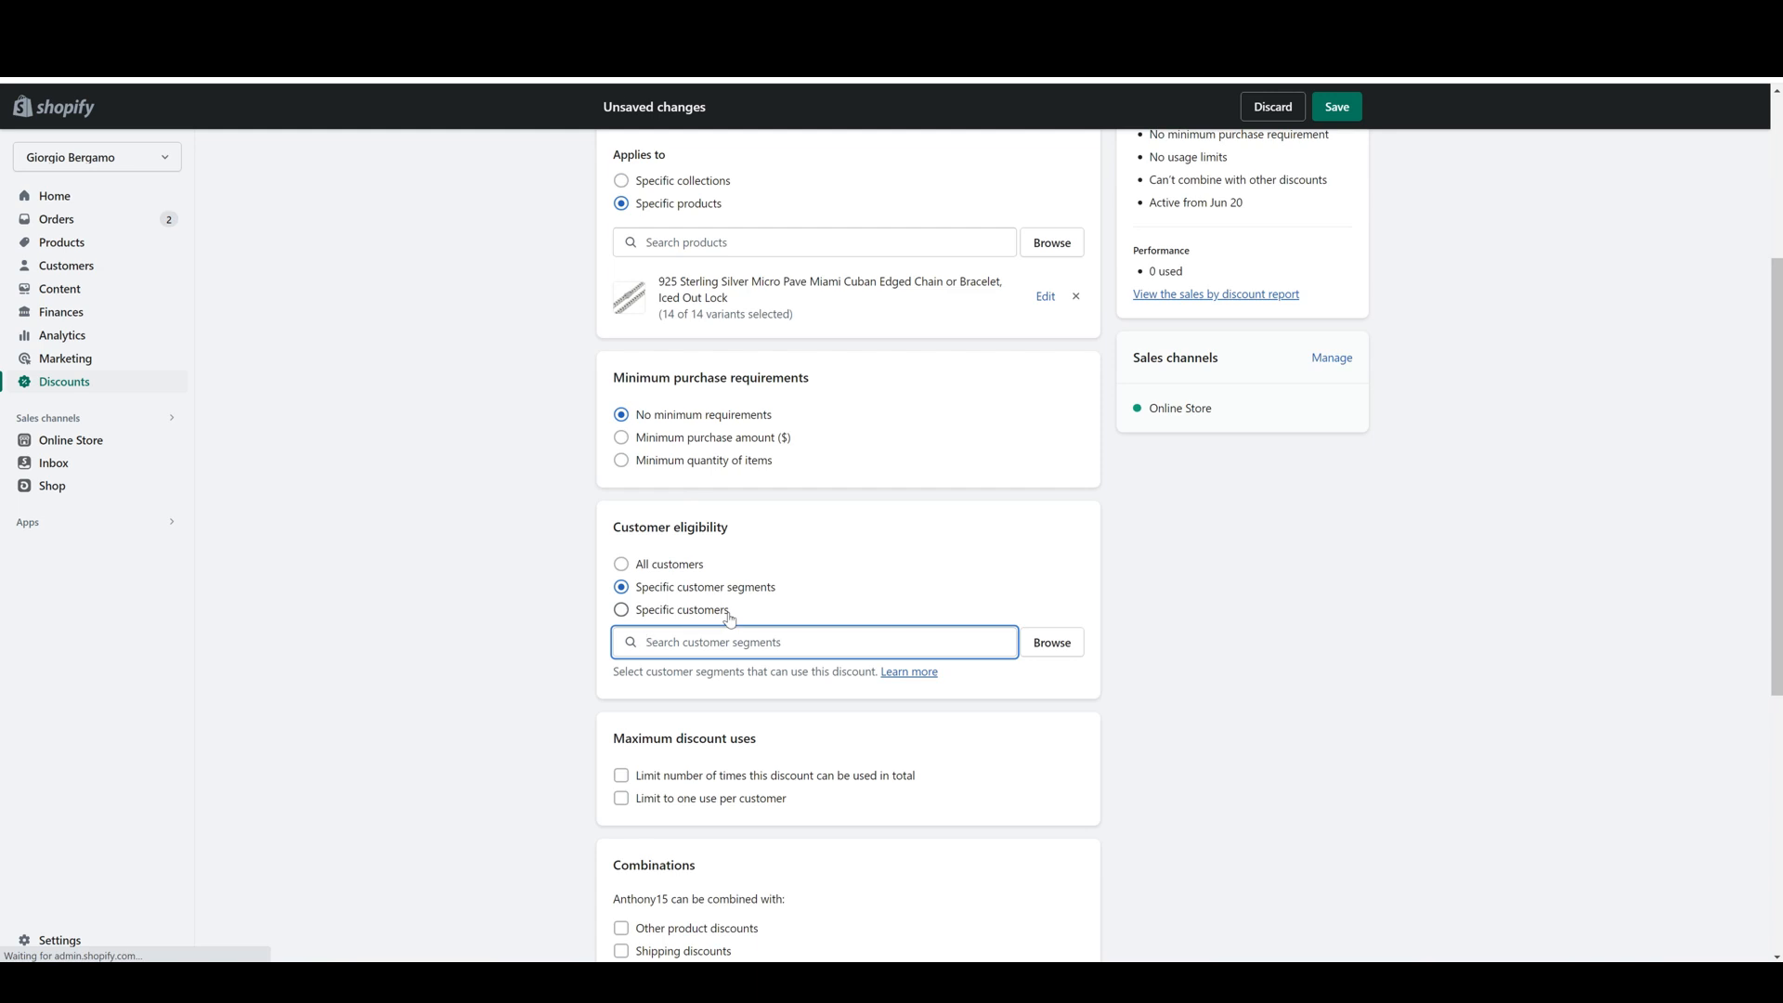
left_click(648, 569)
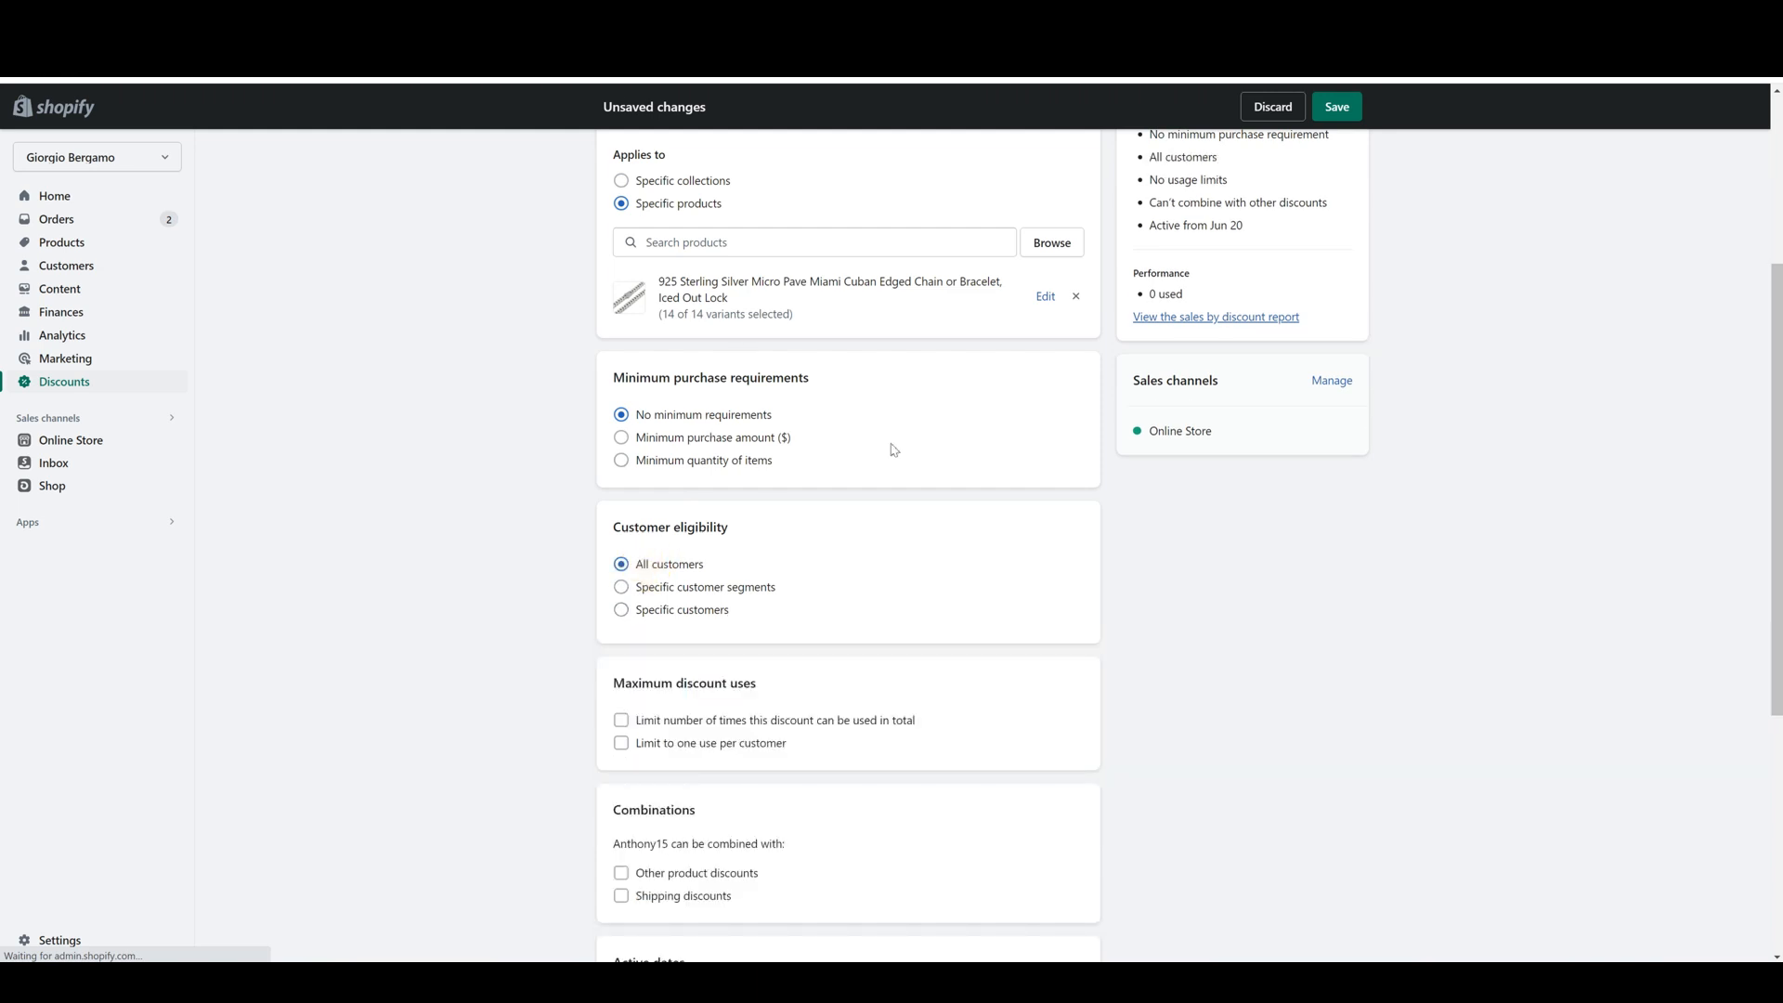
- Review the maximum uses, combinations and active dates settings, including the start date calendar, without changing the date
scroll(946, 461, "down", 2)
scroll(946, 461, "down", 1)
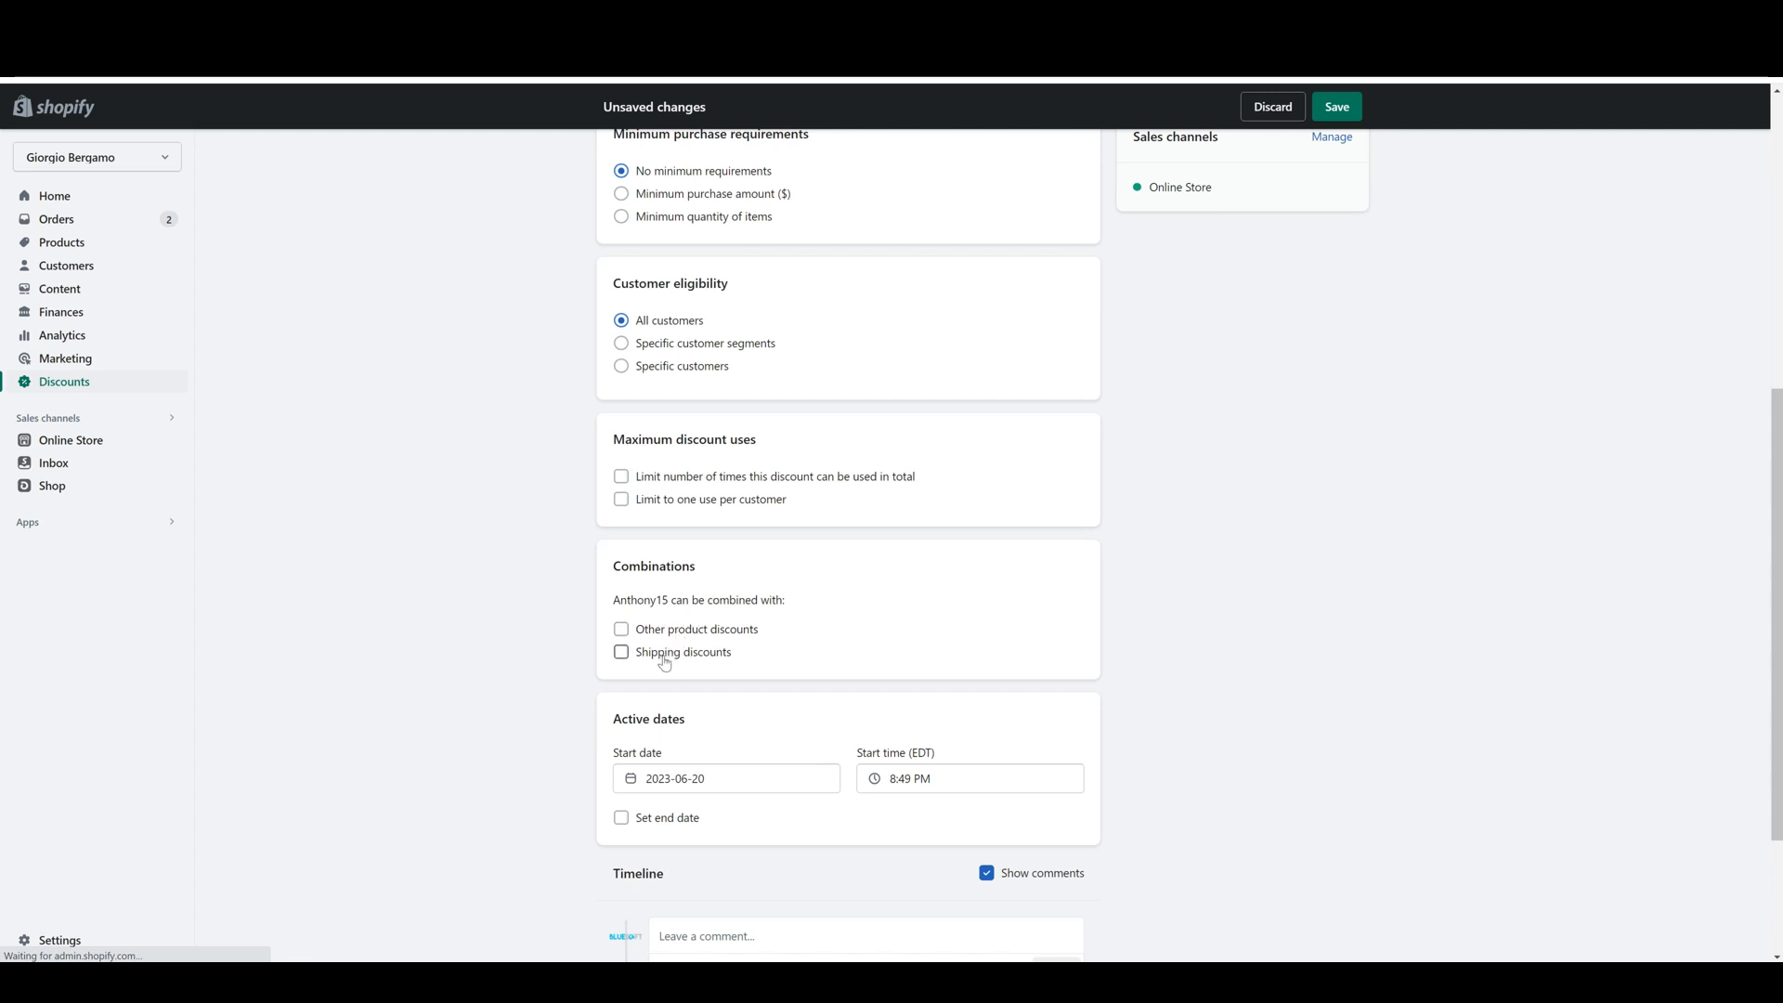
scroll(859, 697, "down", 2)
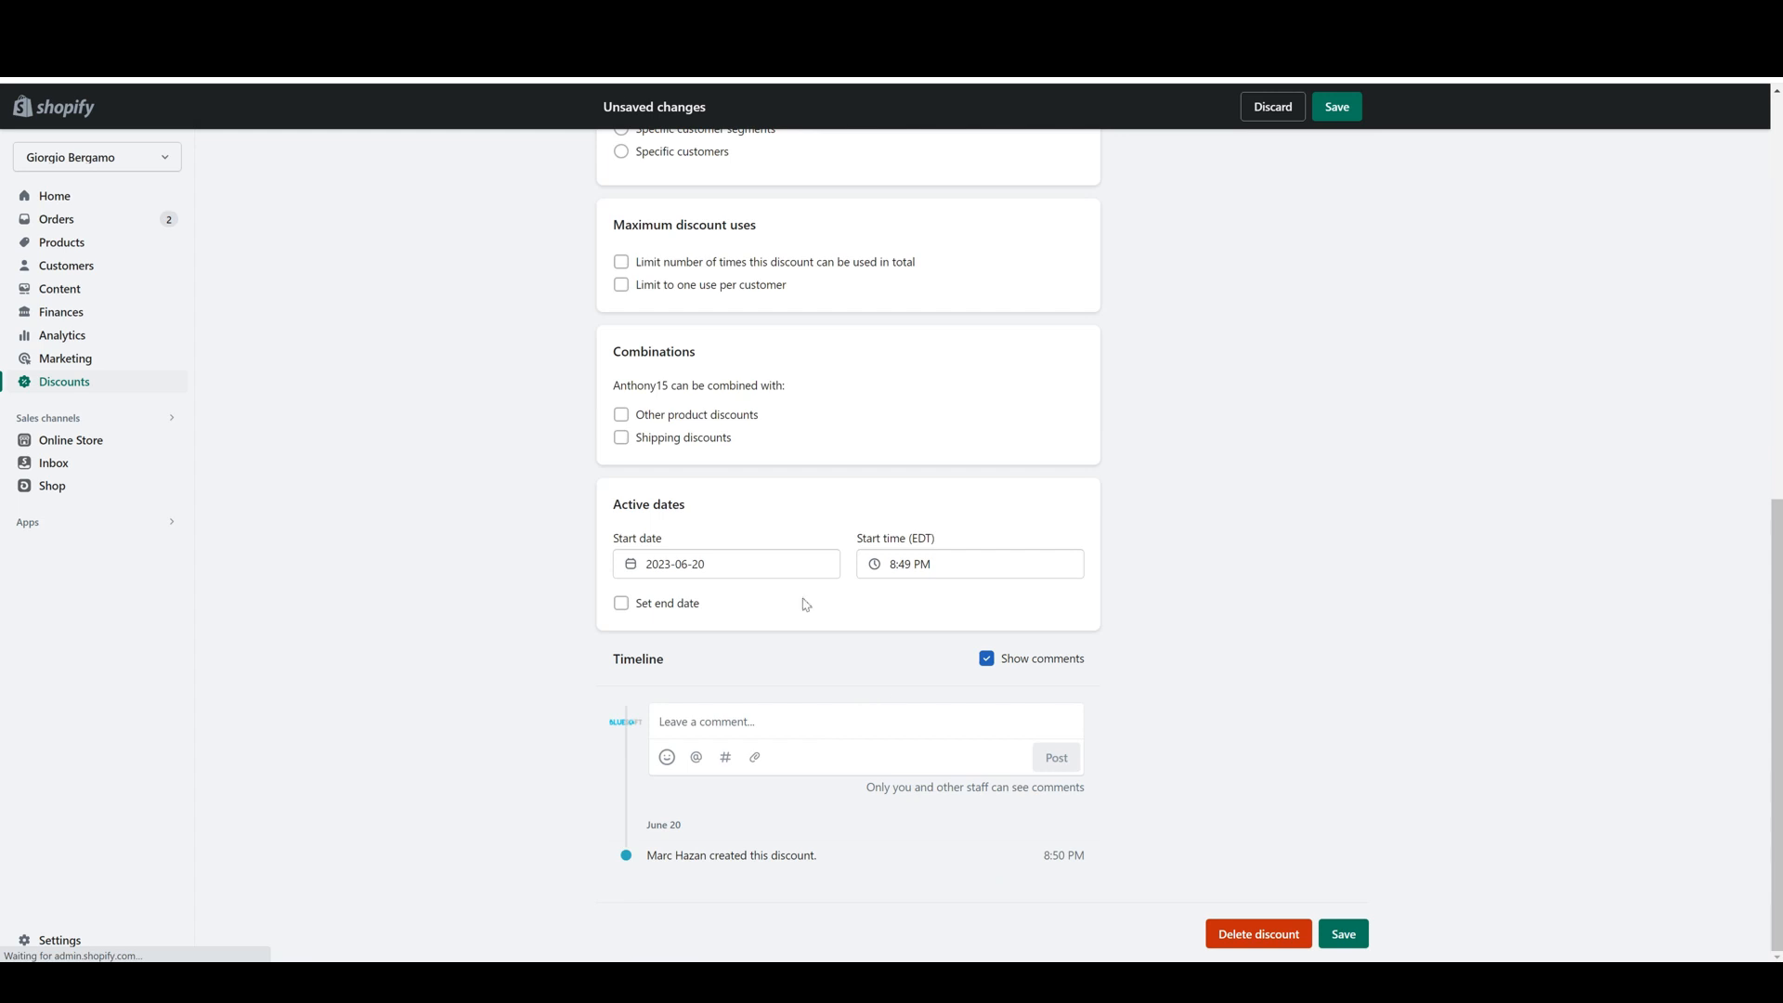
left_click(725, 563)
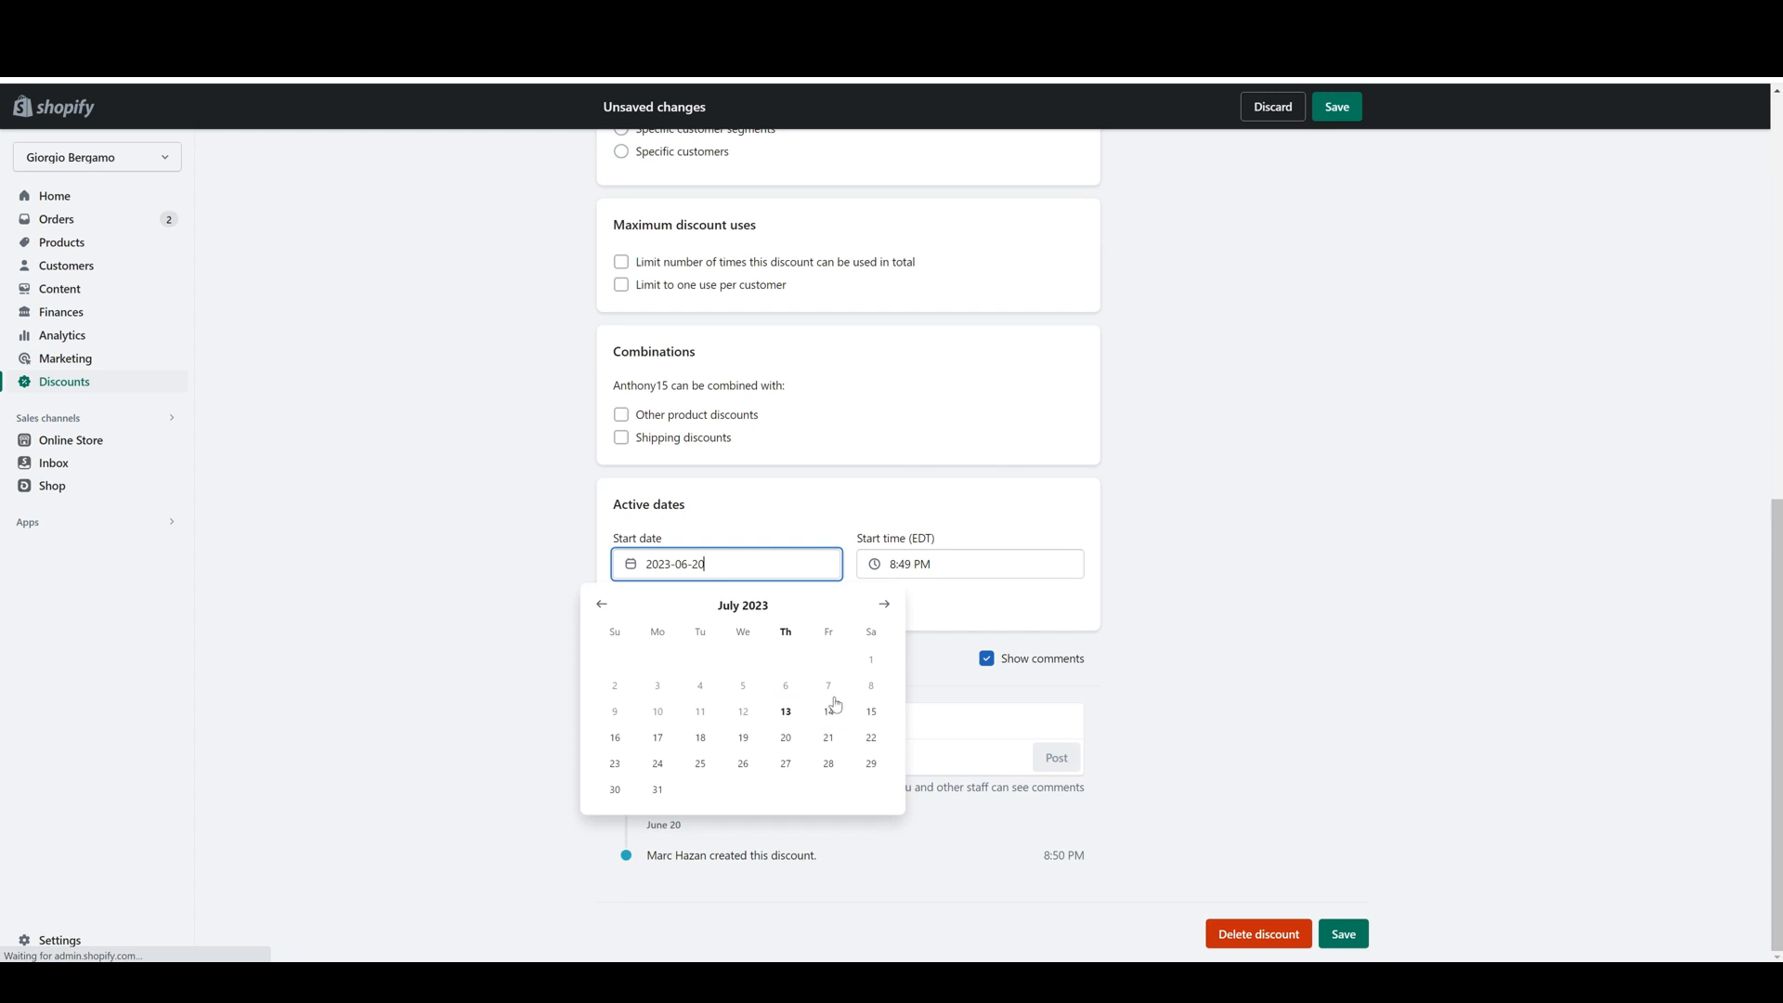
left_click(1243, 576)
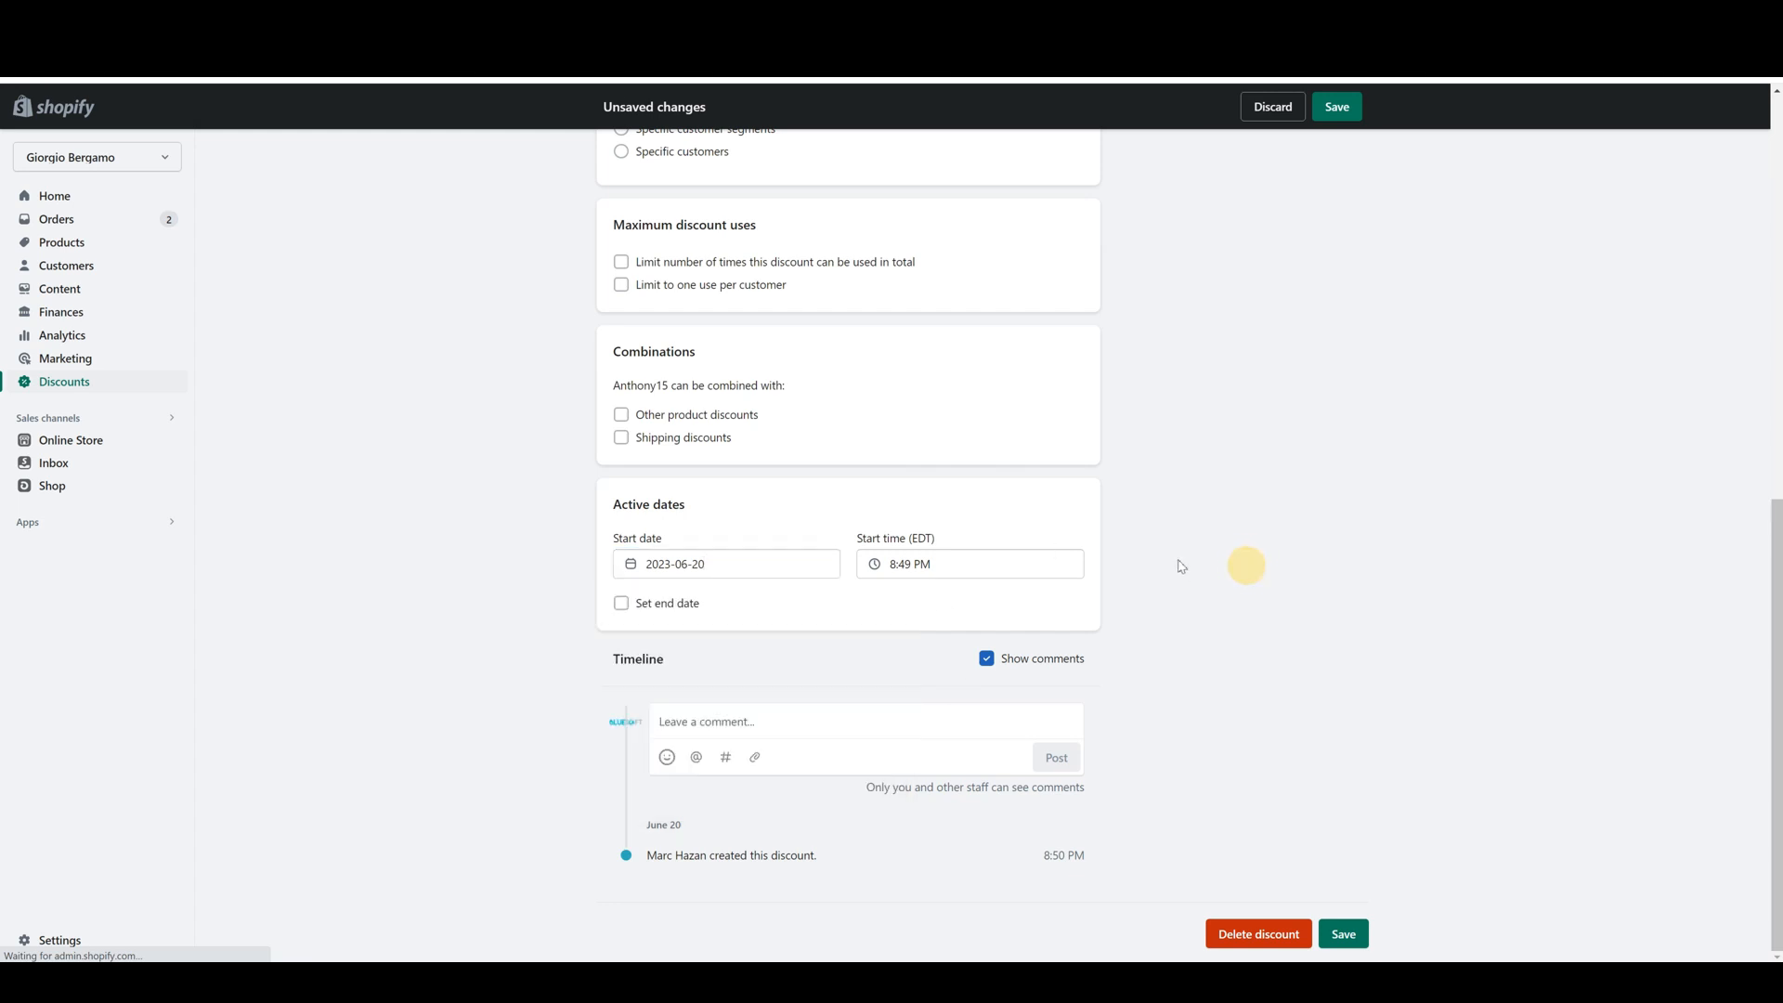
- Enable an end date for the discount and view its calendar, leaving it at 2023-07-13
left_click(671, 603)
left_click(675, 661)
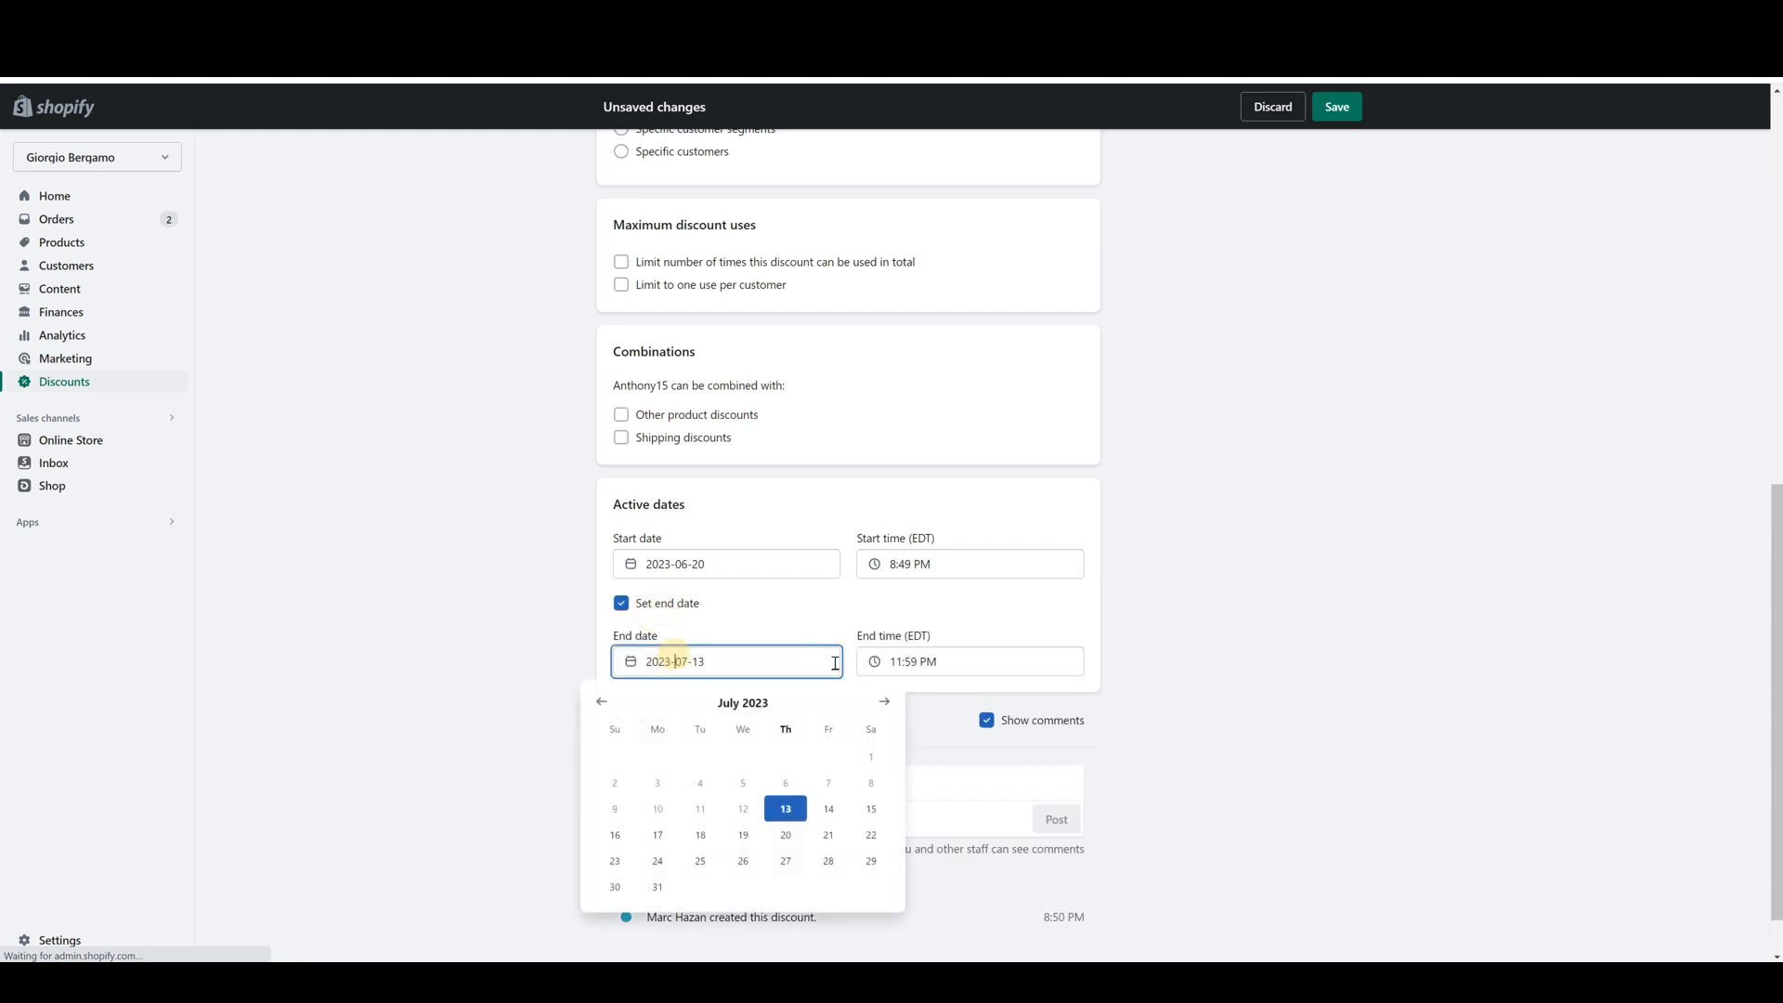
left_click(1236, 648)
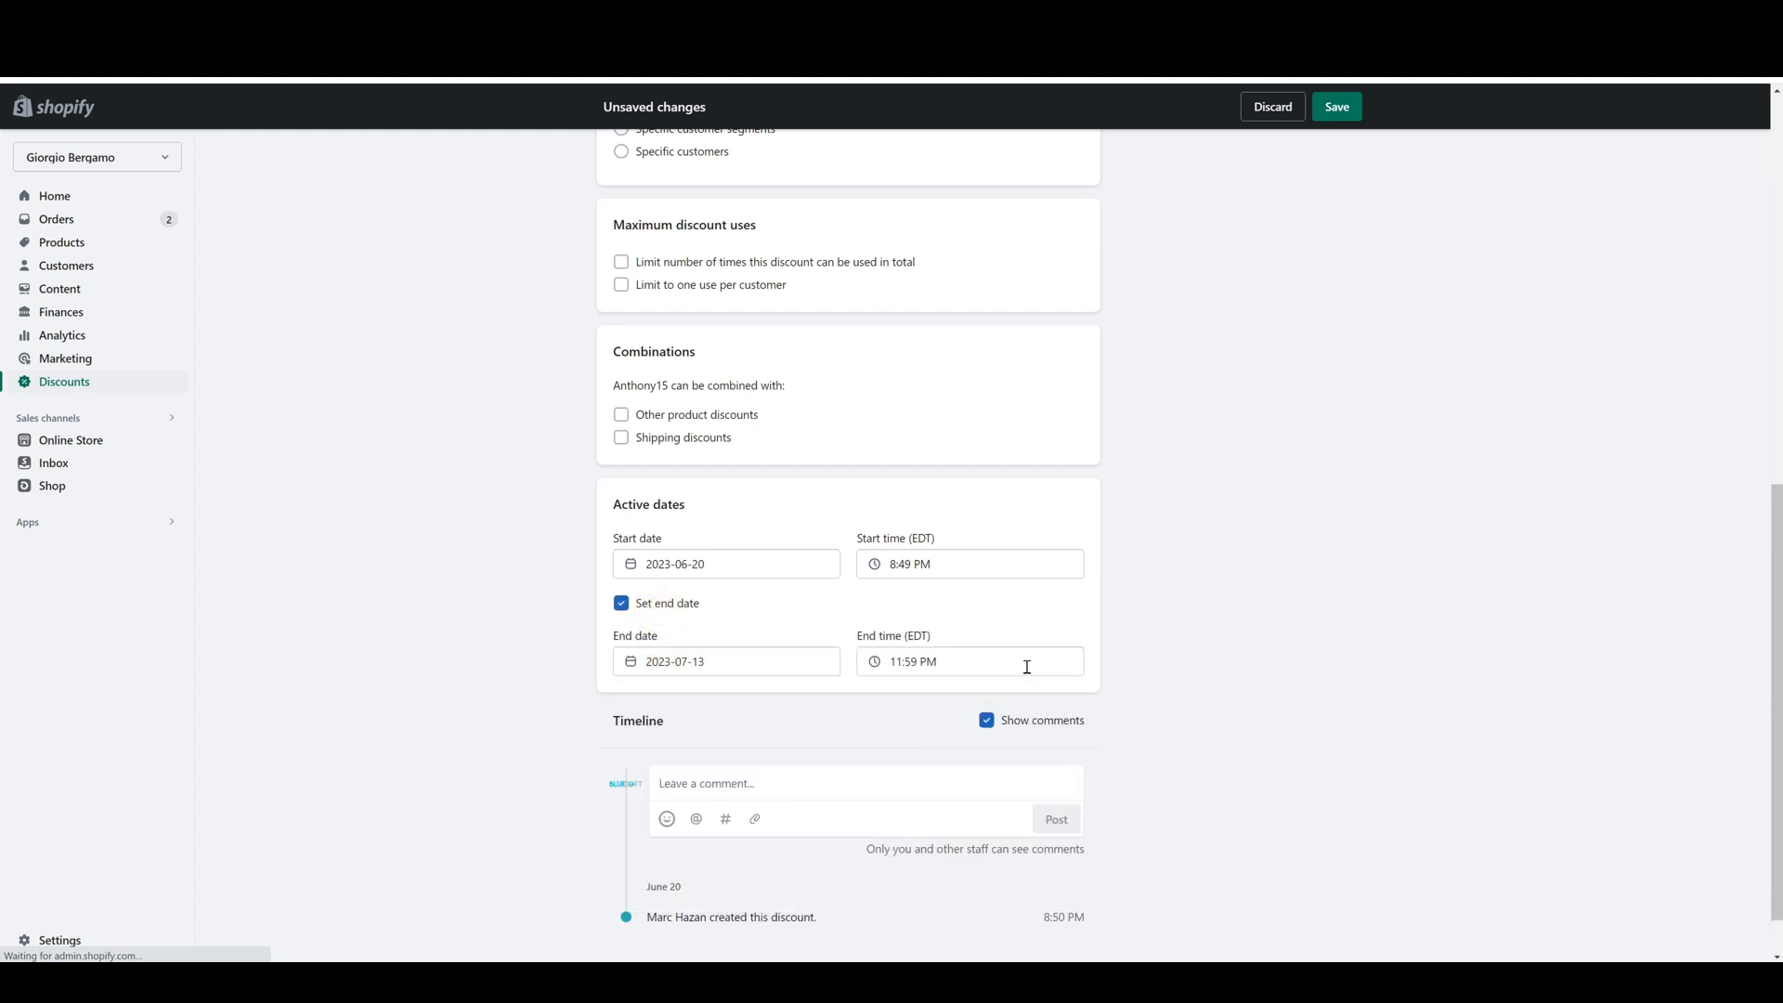
- Review the discount's settings from the code and value through customer eligibility, usage limits, combinations and active dates
scroll(1040, 666, "down", 1)
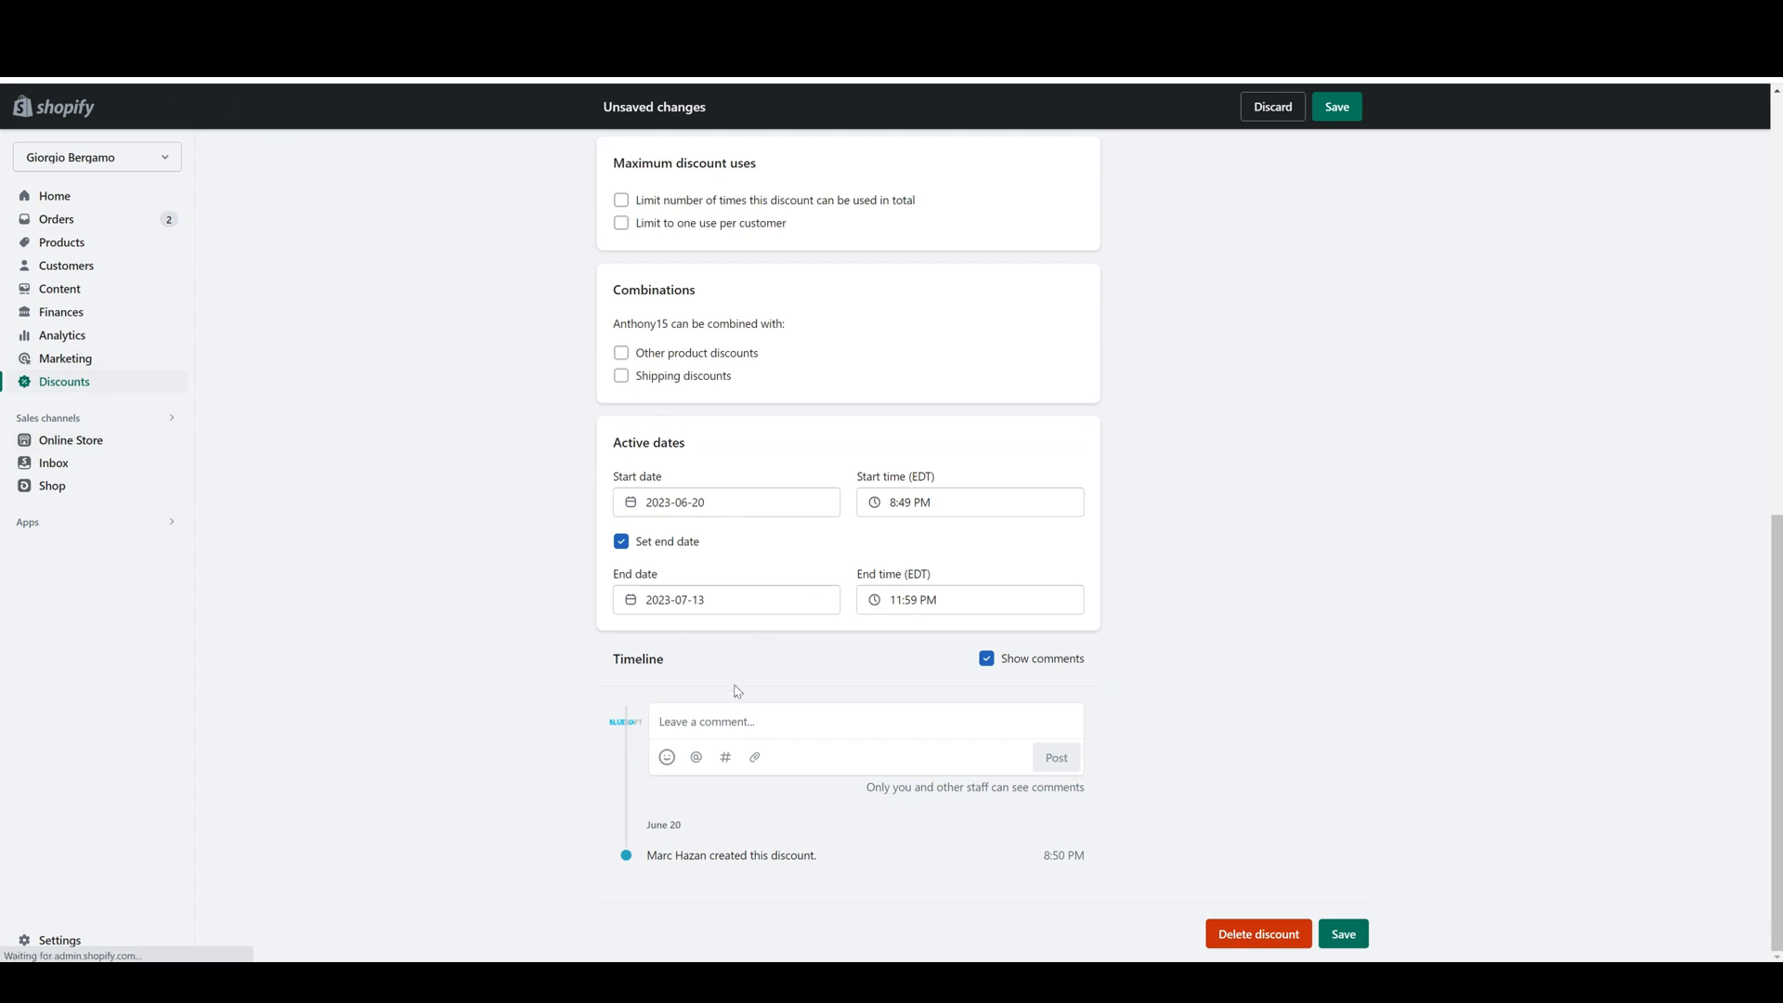
scroll(789, 785, "up", 2)
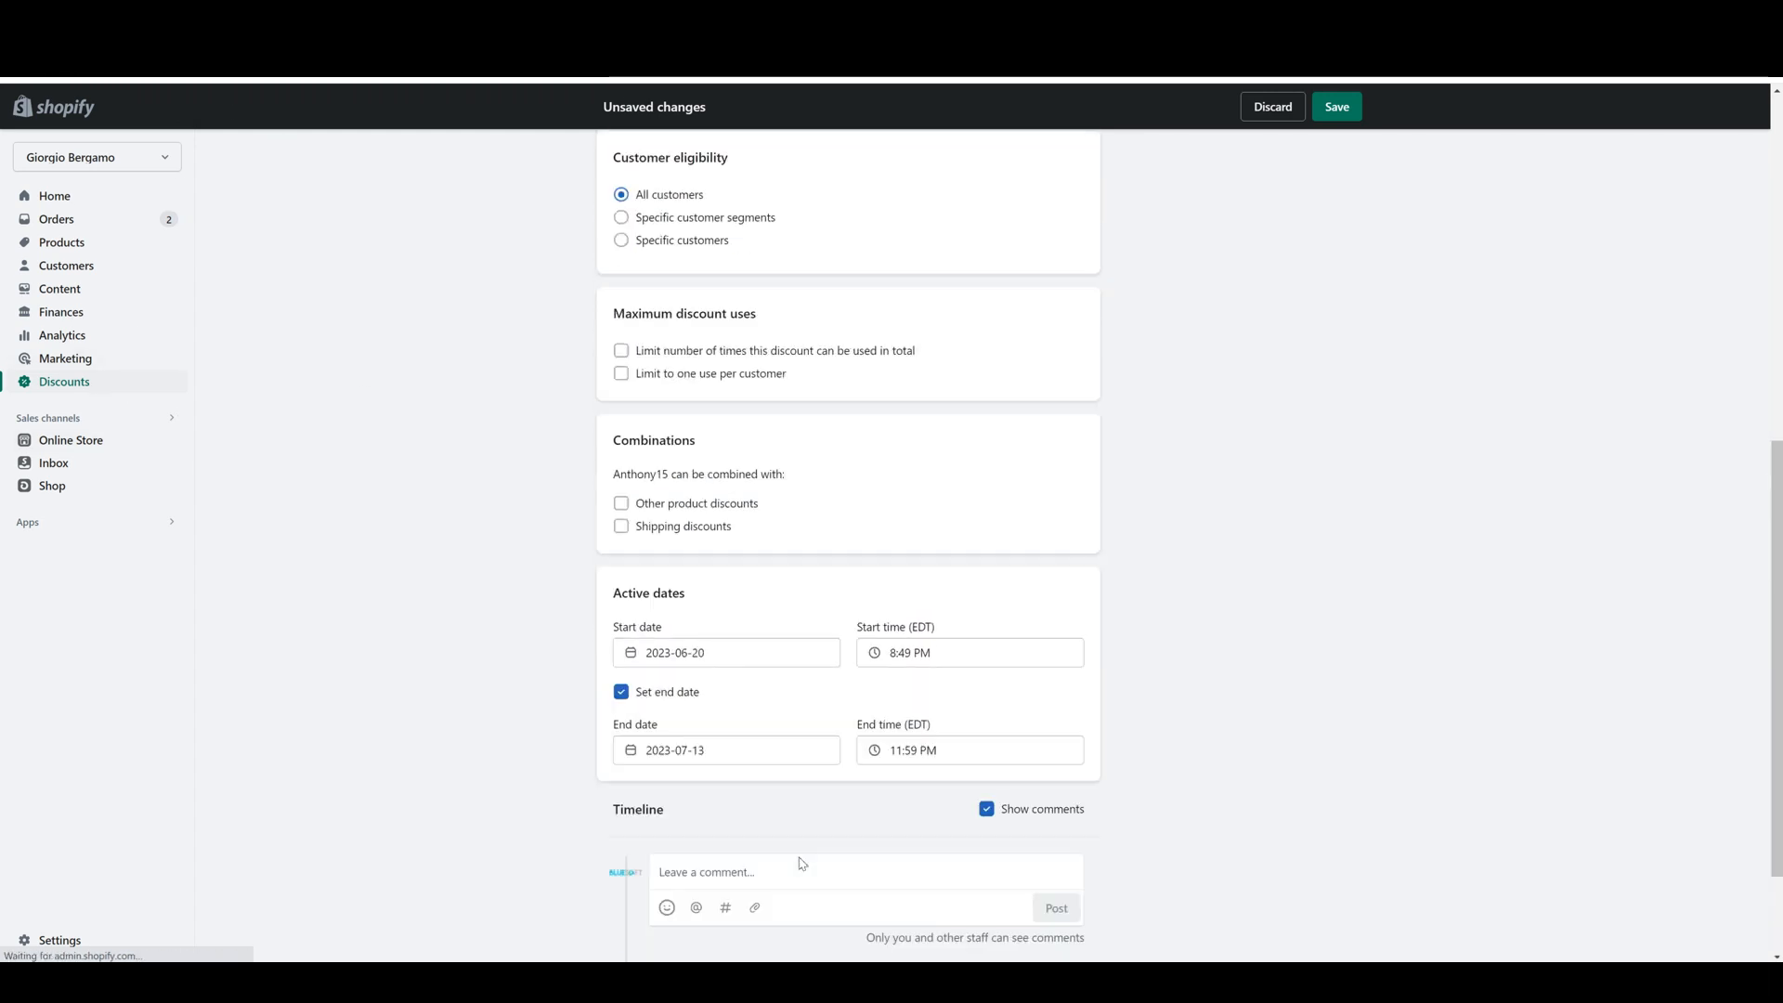
scroll(798, 873, "up", 1)
scroll(790, 929, "down", 2)
scroll(753, 892, "up", 2)
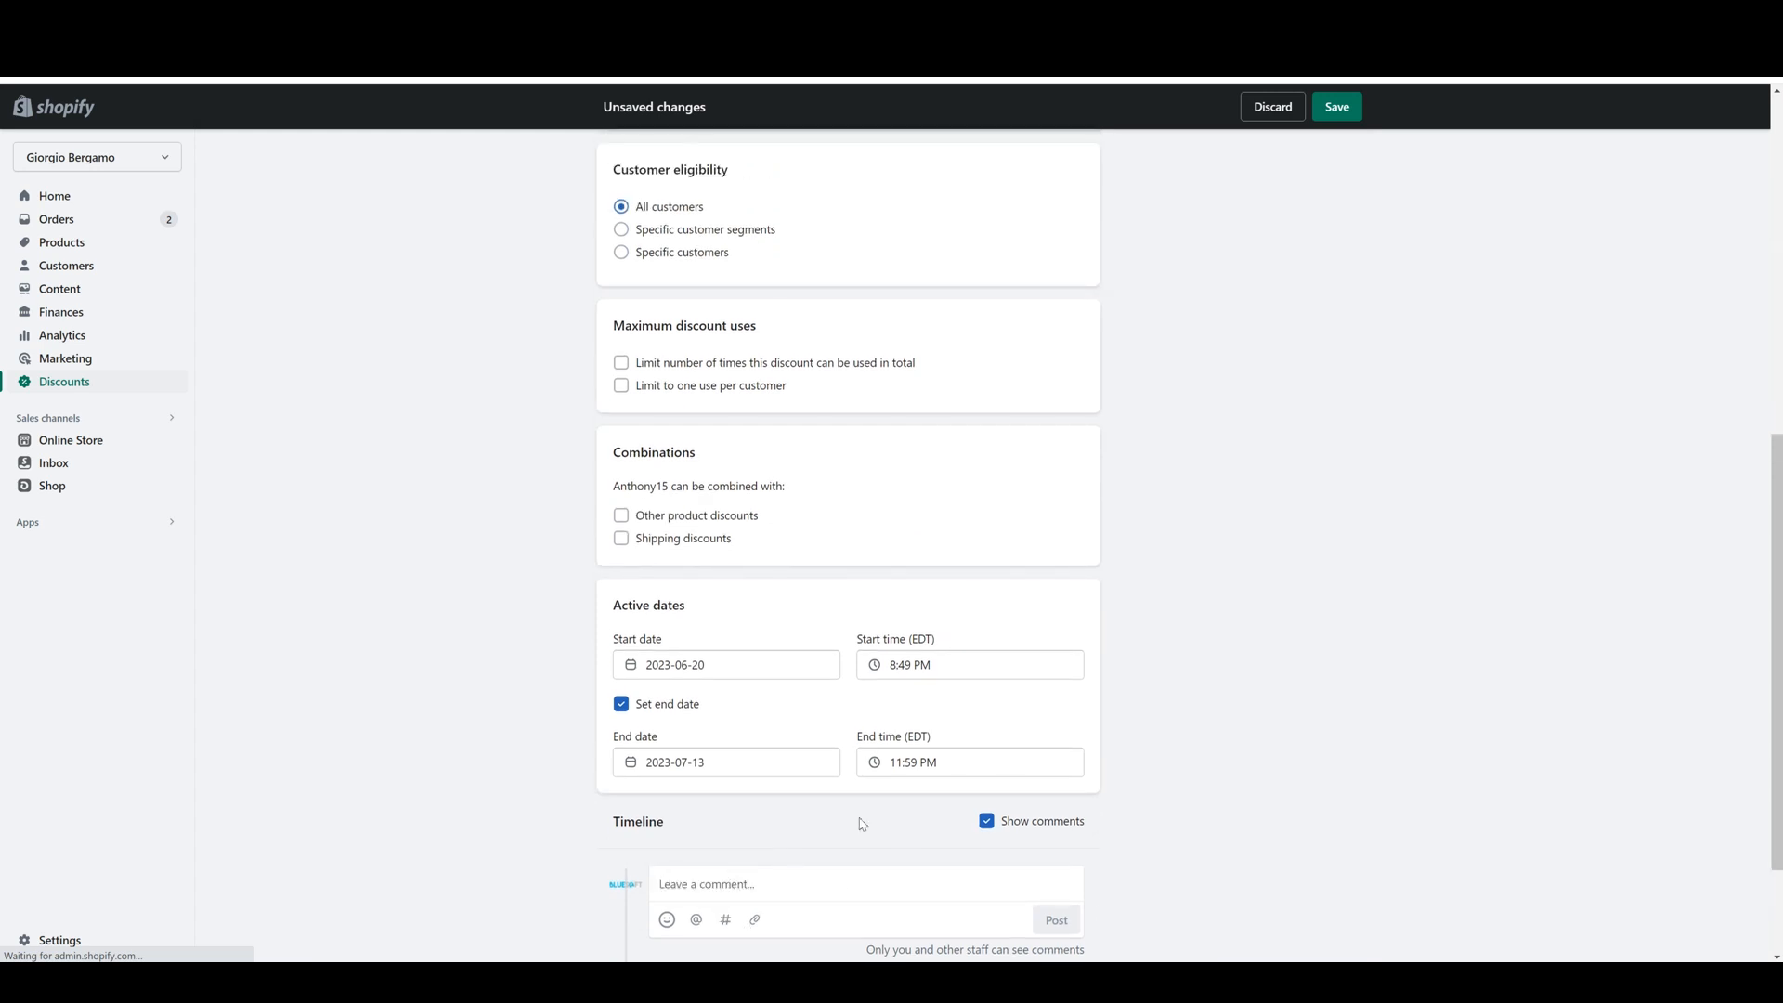
scroll(864, 824, "up", 7)
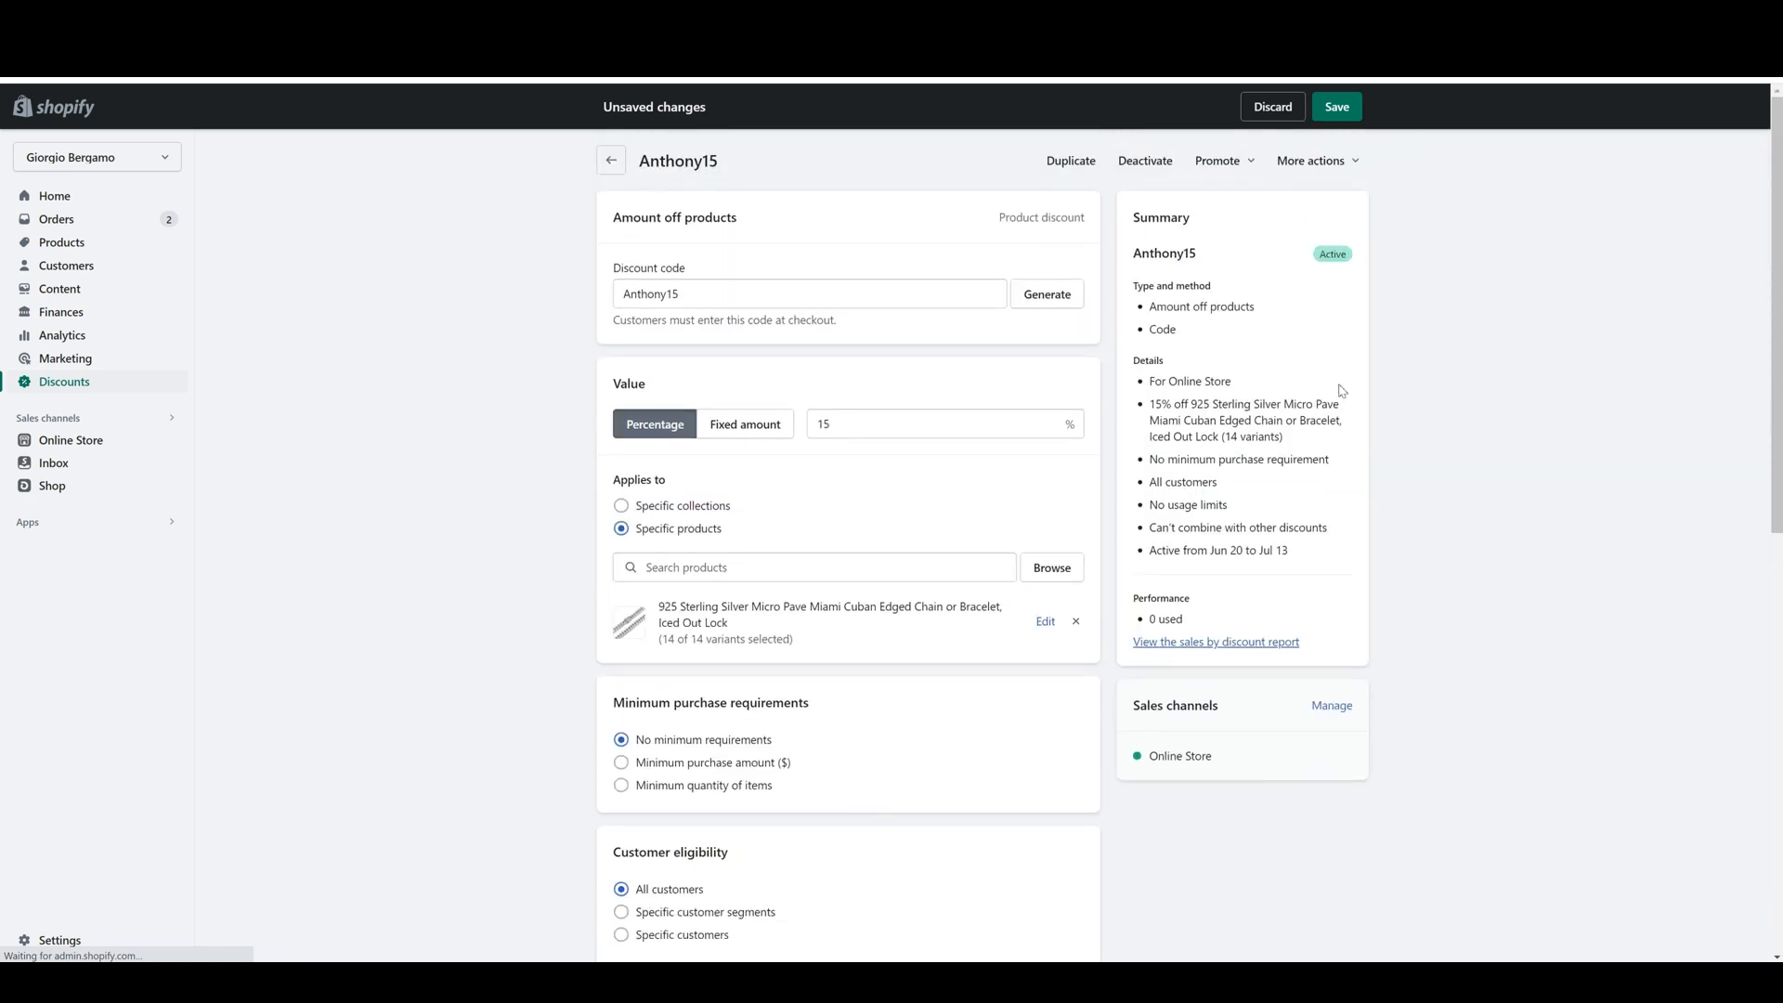
scroll(650, 557, "down", 7)
scroll(748, 633, "up", 4)
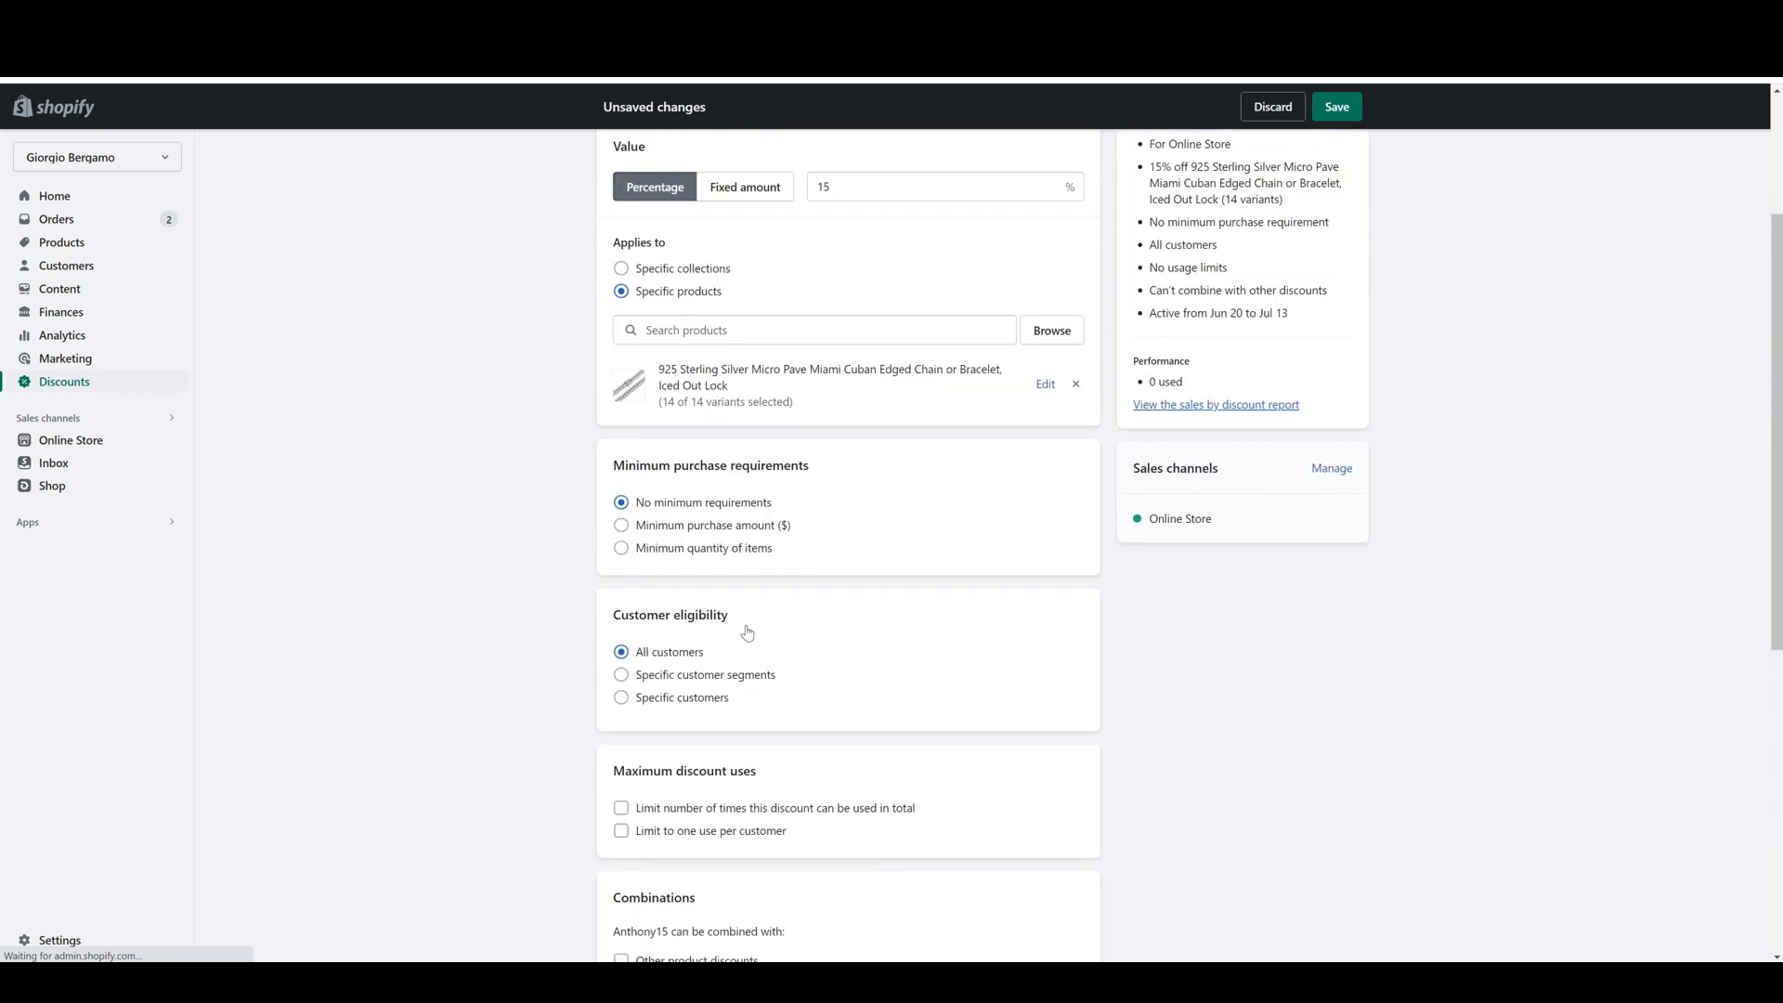
scroll(747, 632, "up", 3)
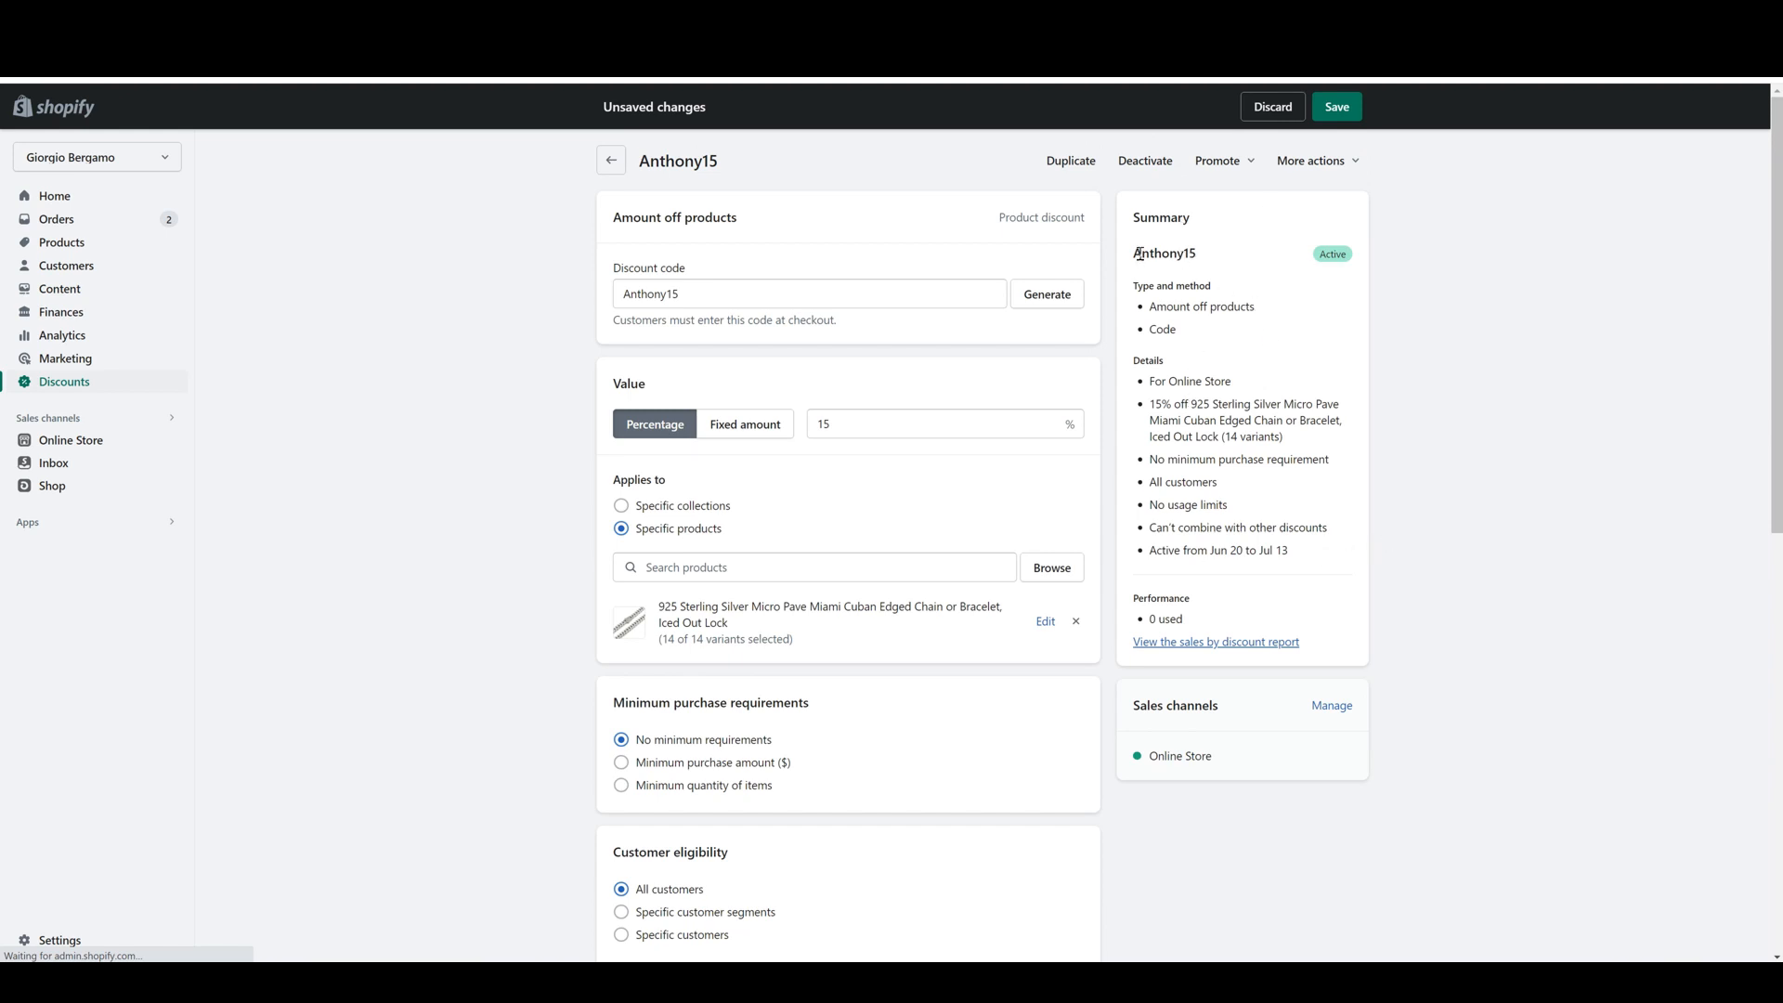
- Read through the discount summary, covering its code, type and method, and details
left_click_drag(1139, 253, 1235, 251)
left_click_drag(1179, 307, 1132, 355)
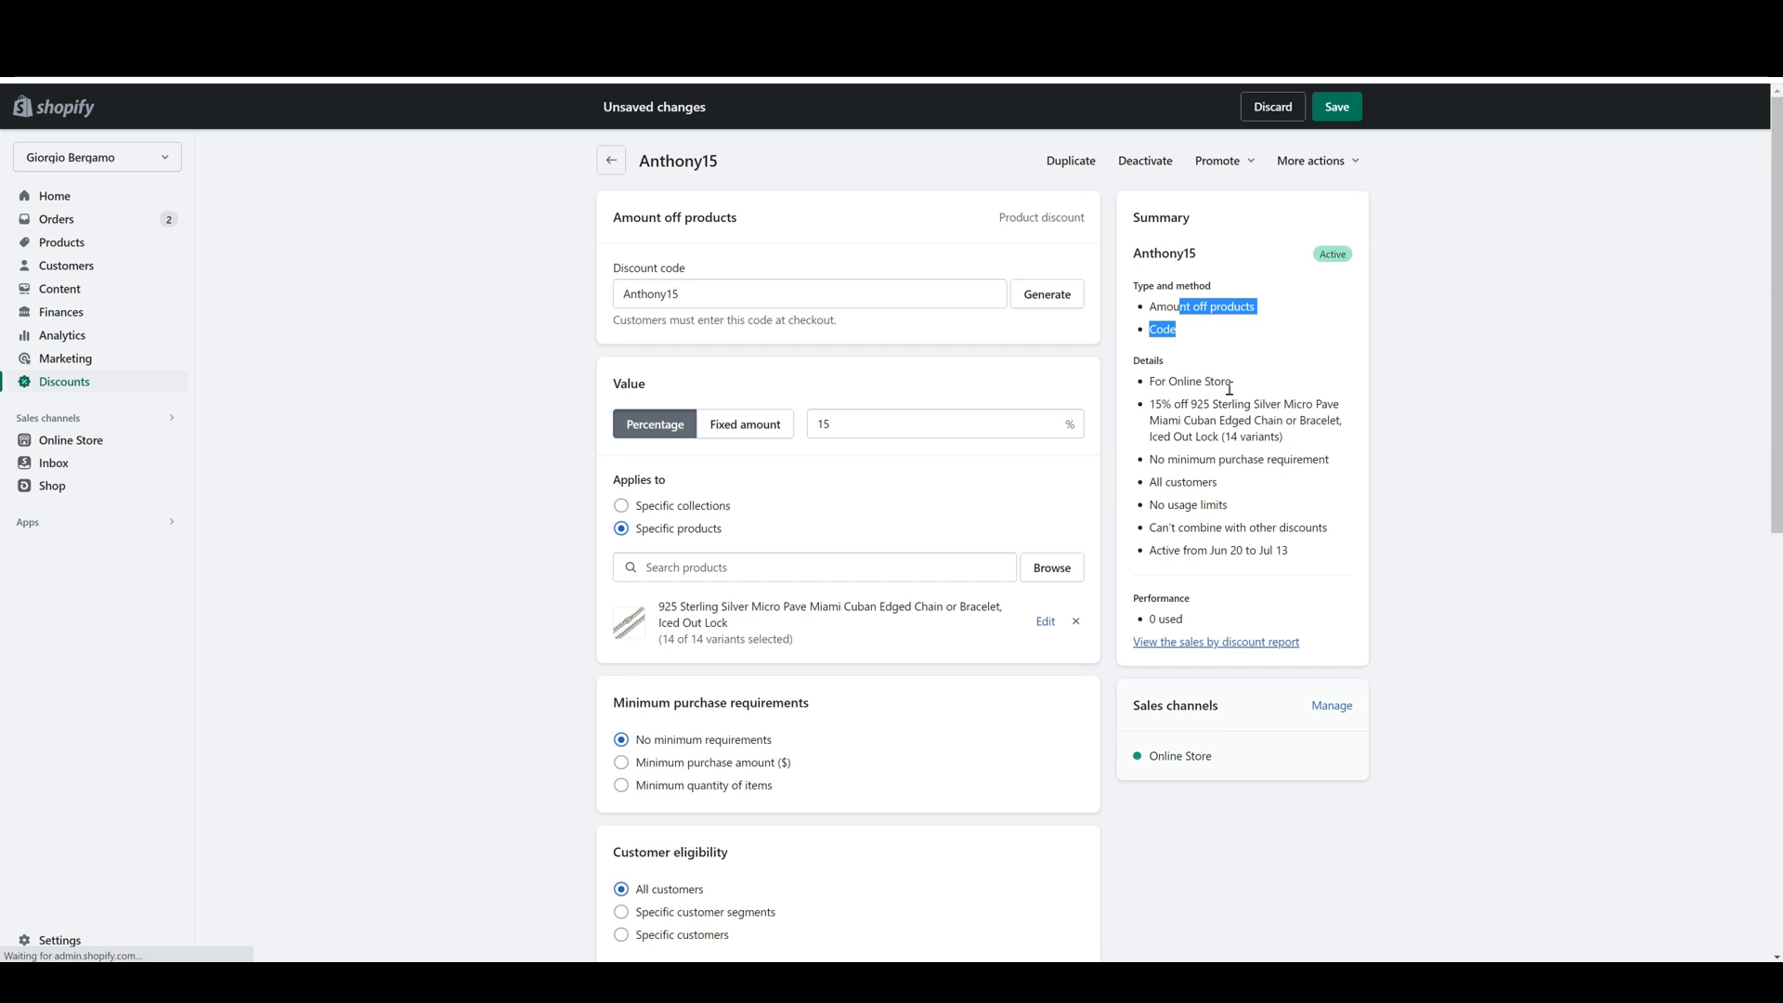
left_click_drag(1172, 406, 1282, 472)
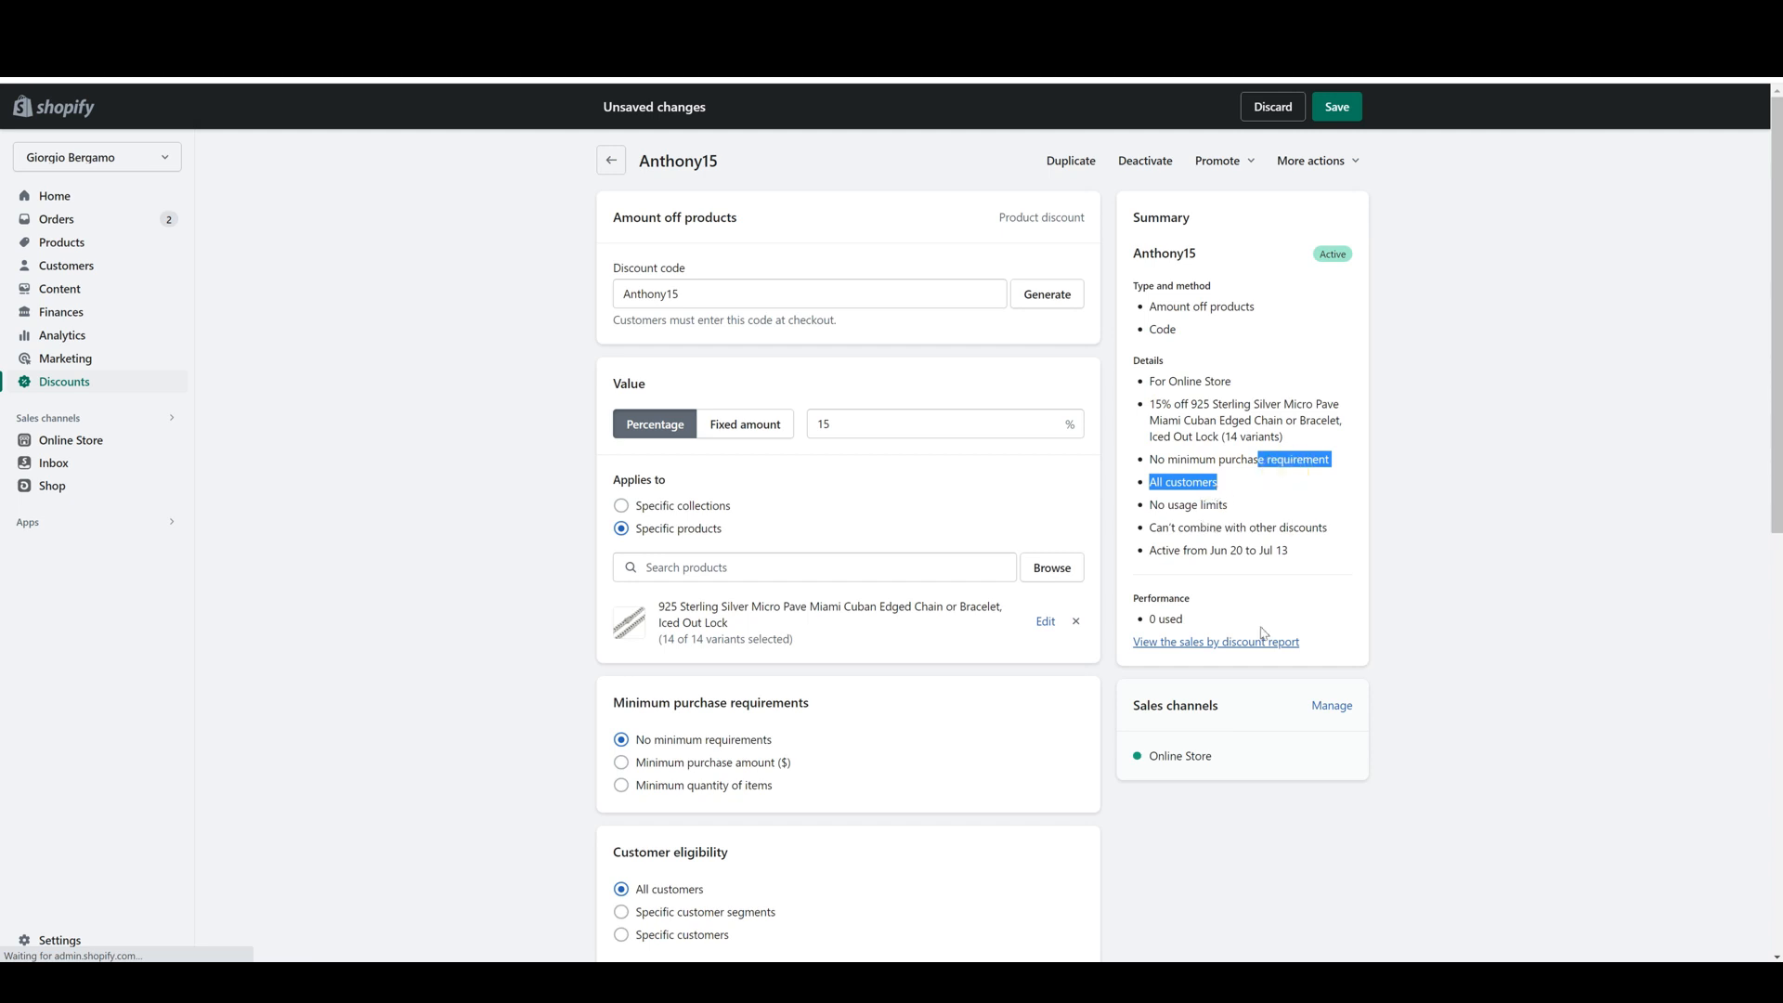
- Examine the sales channels and apps available for promoting the discount, and cancel without selecting any
scroll(1337, 660, "down", 2)
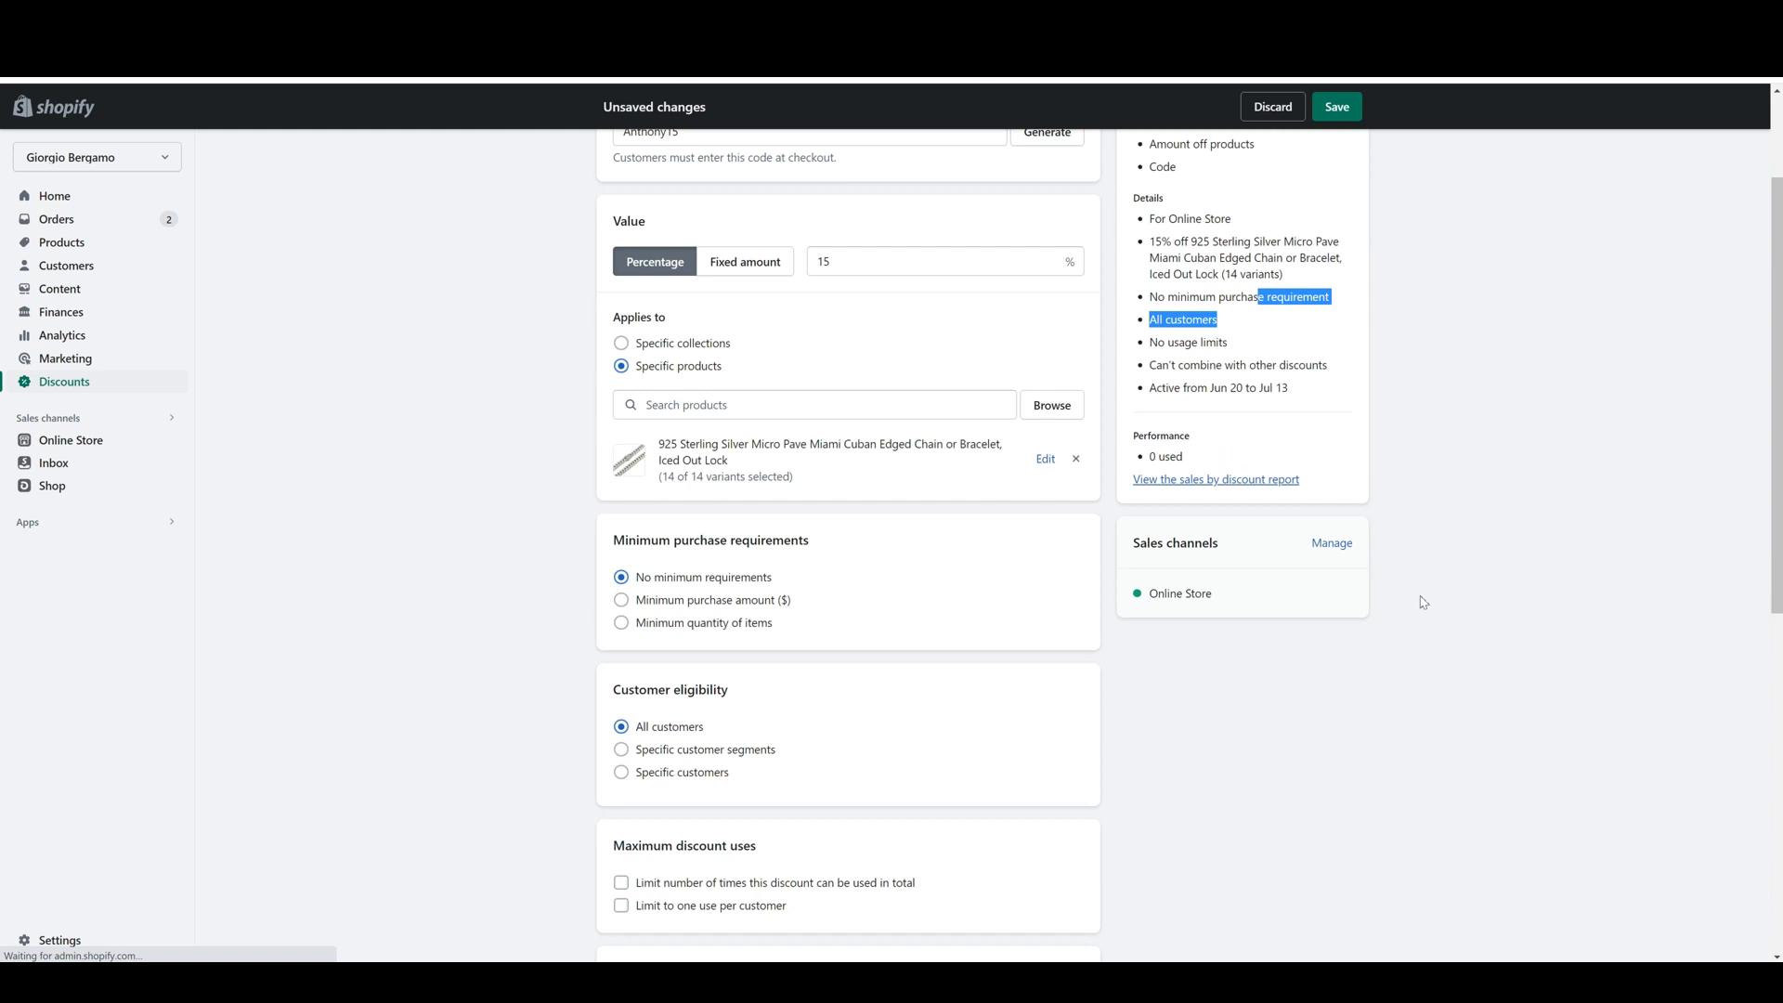
left_click(1332, 543)
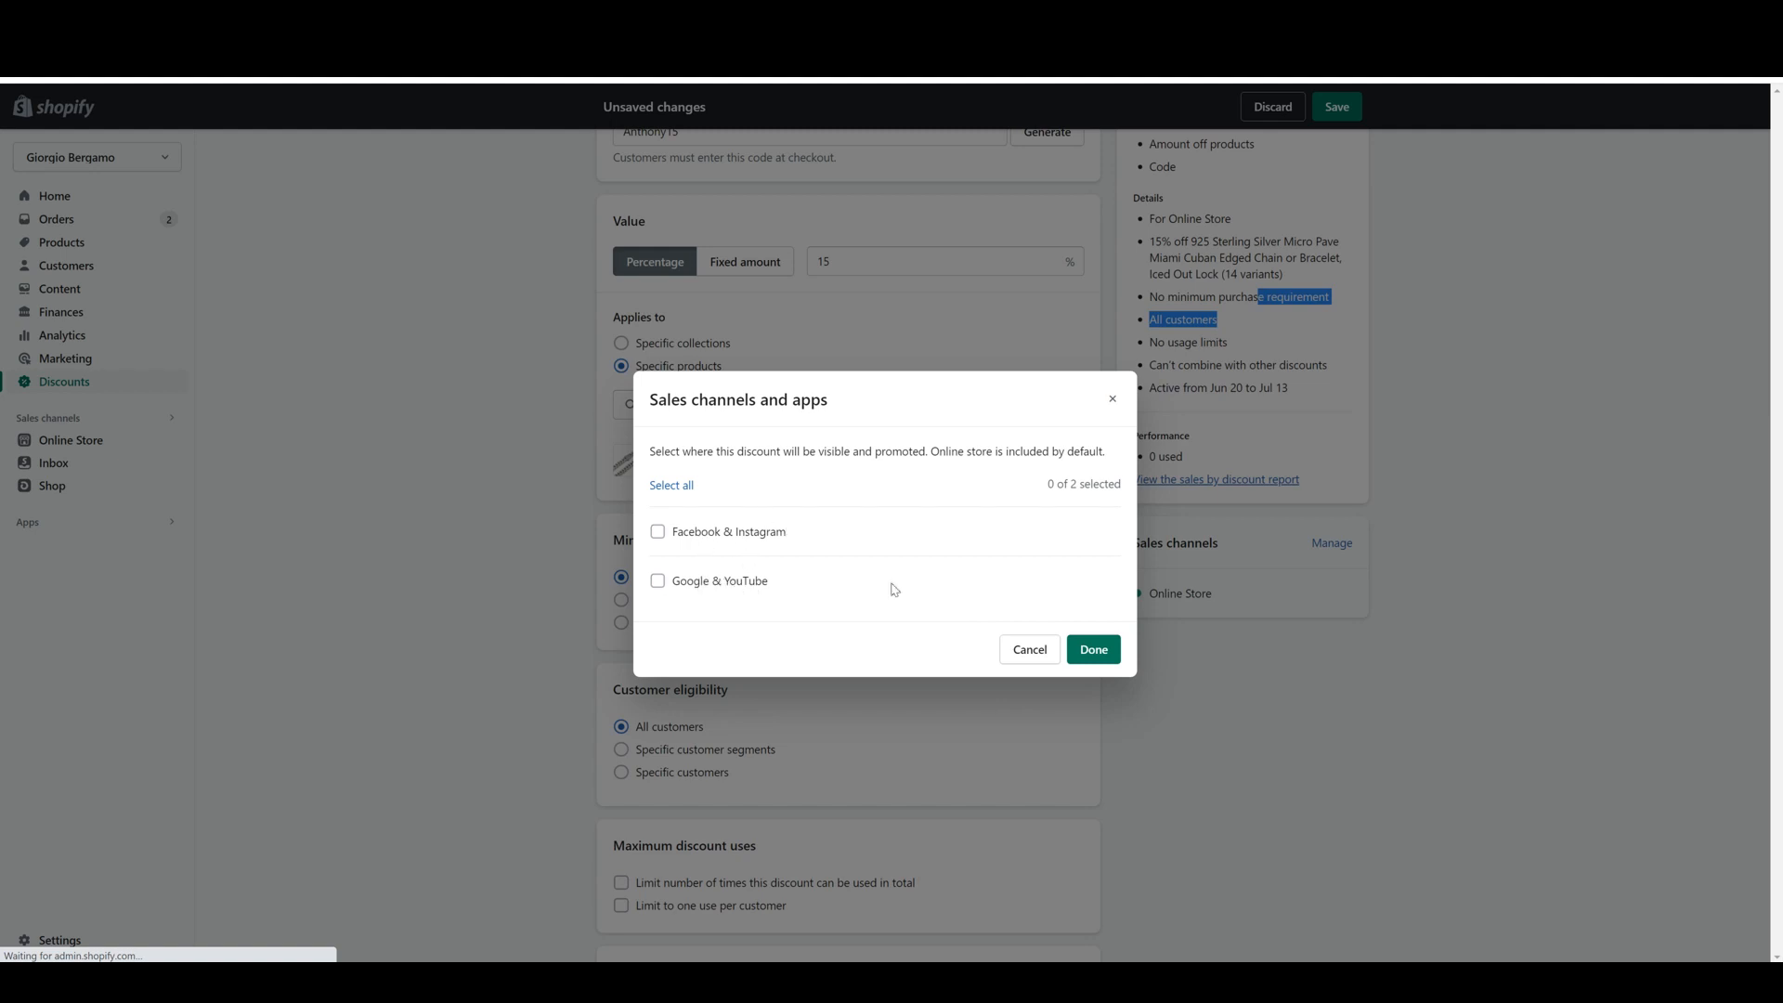
left_click(1031, 649)
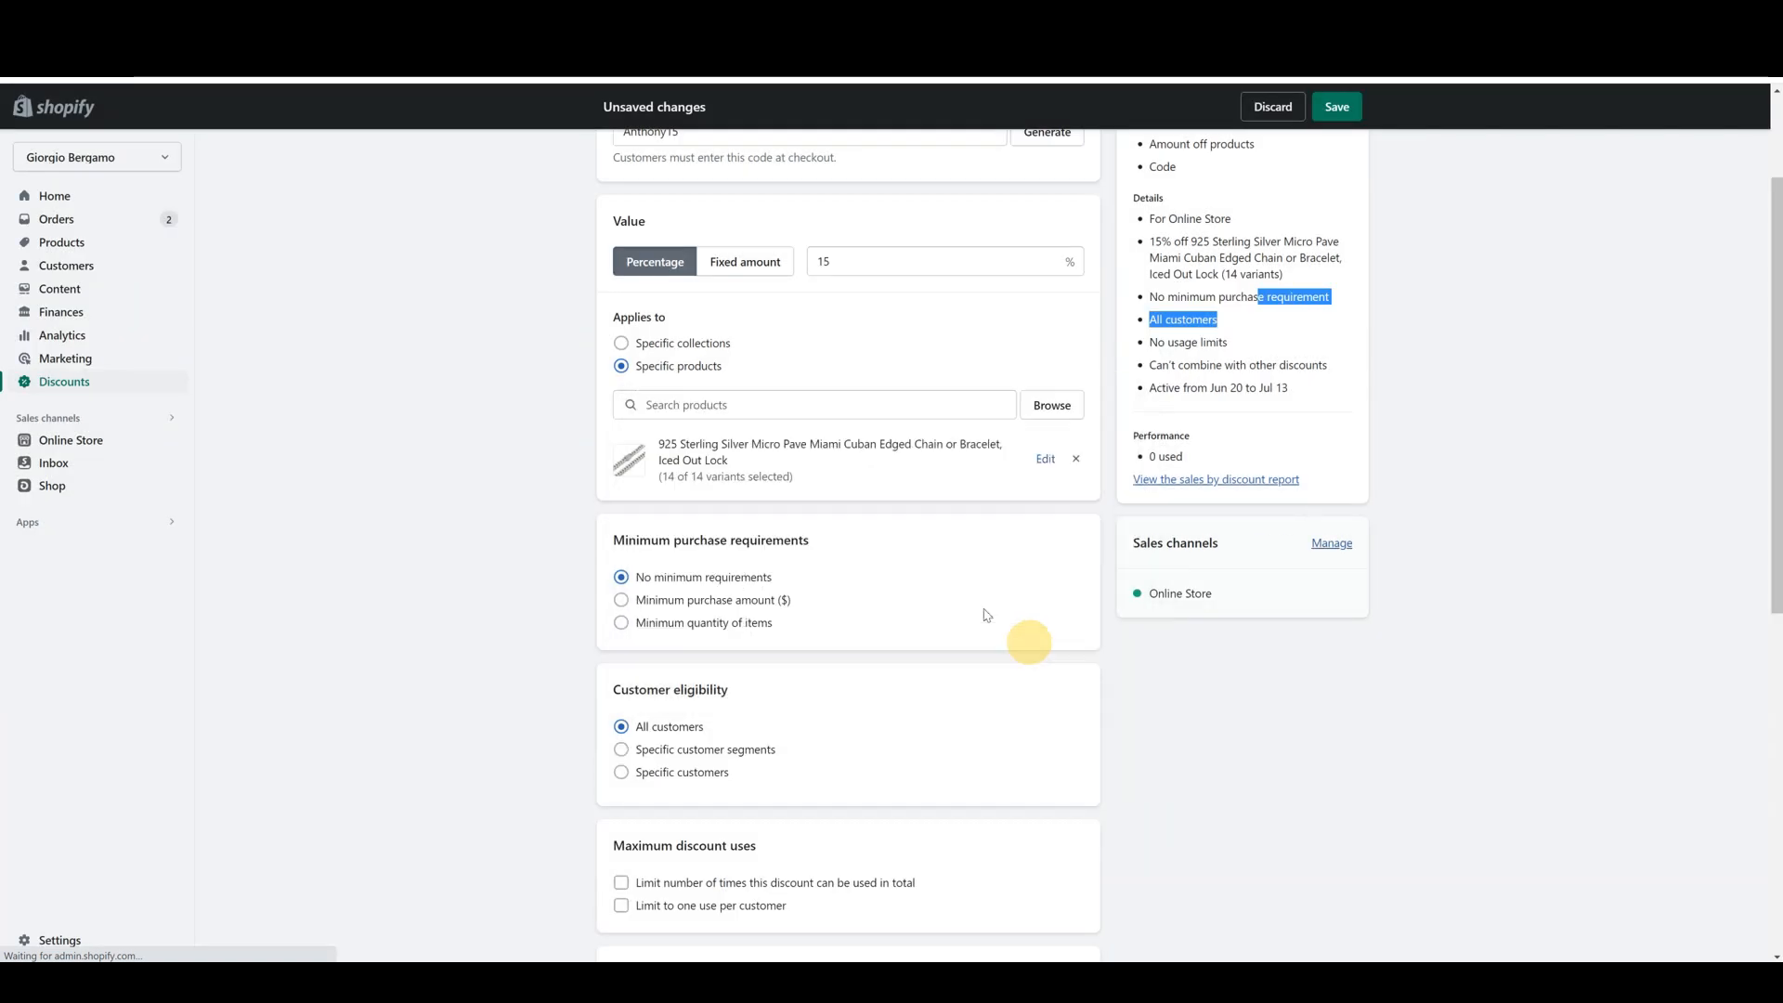
- Examine the discount's additional actions and its promotion options, and close them without choosing anything
scroll(1096, 604, "up", 2)
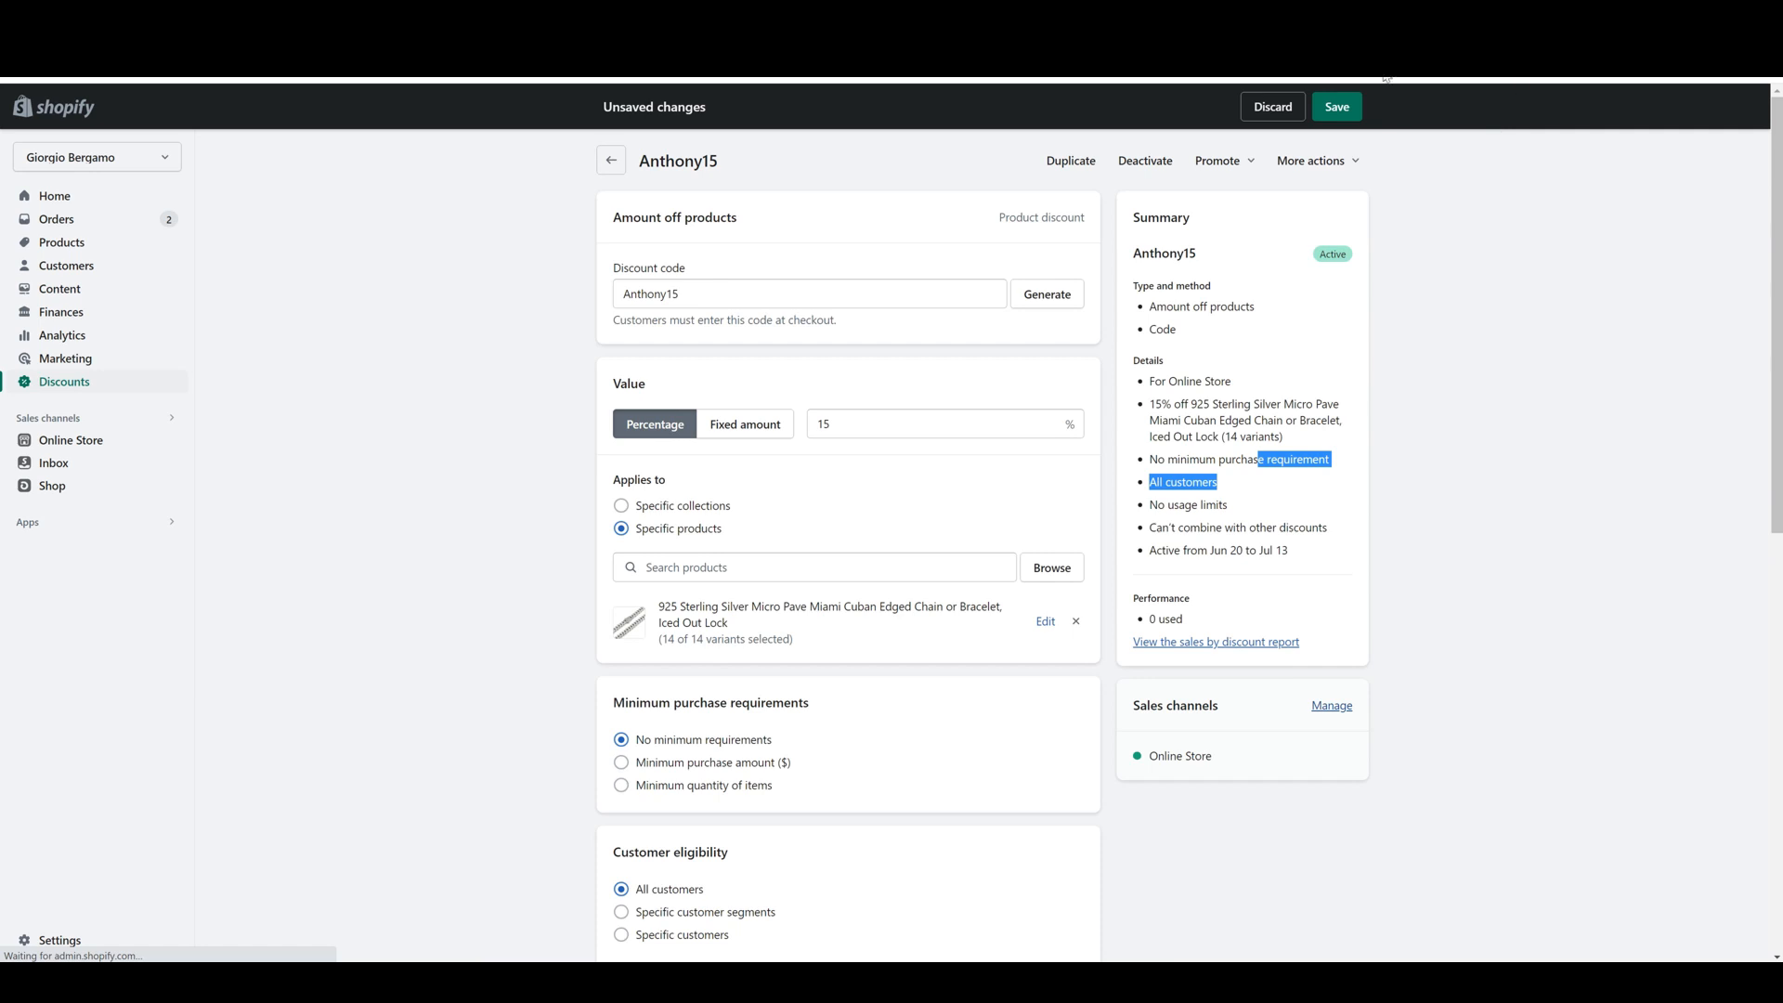
left_click(1283, 154)
left_click(1167, 207)
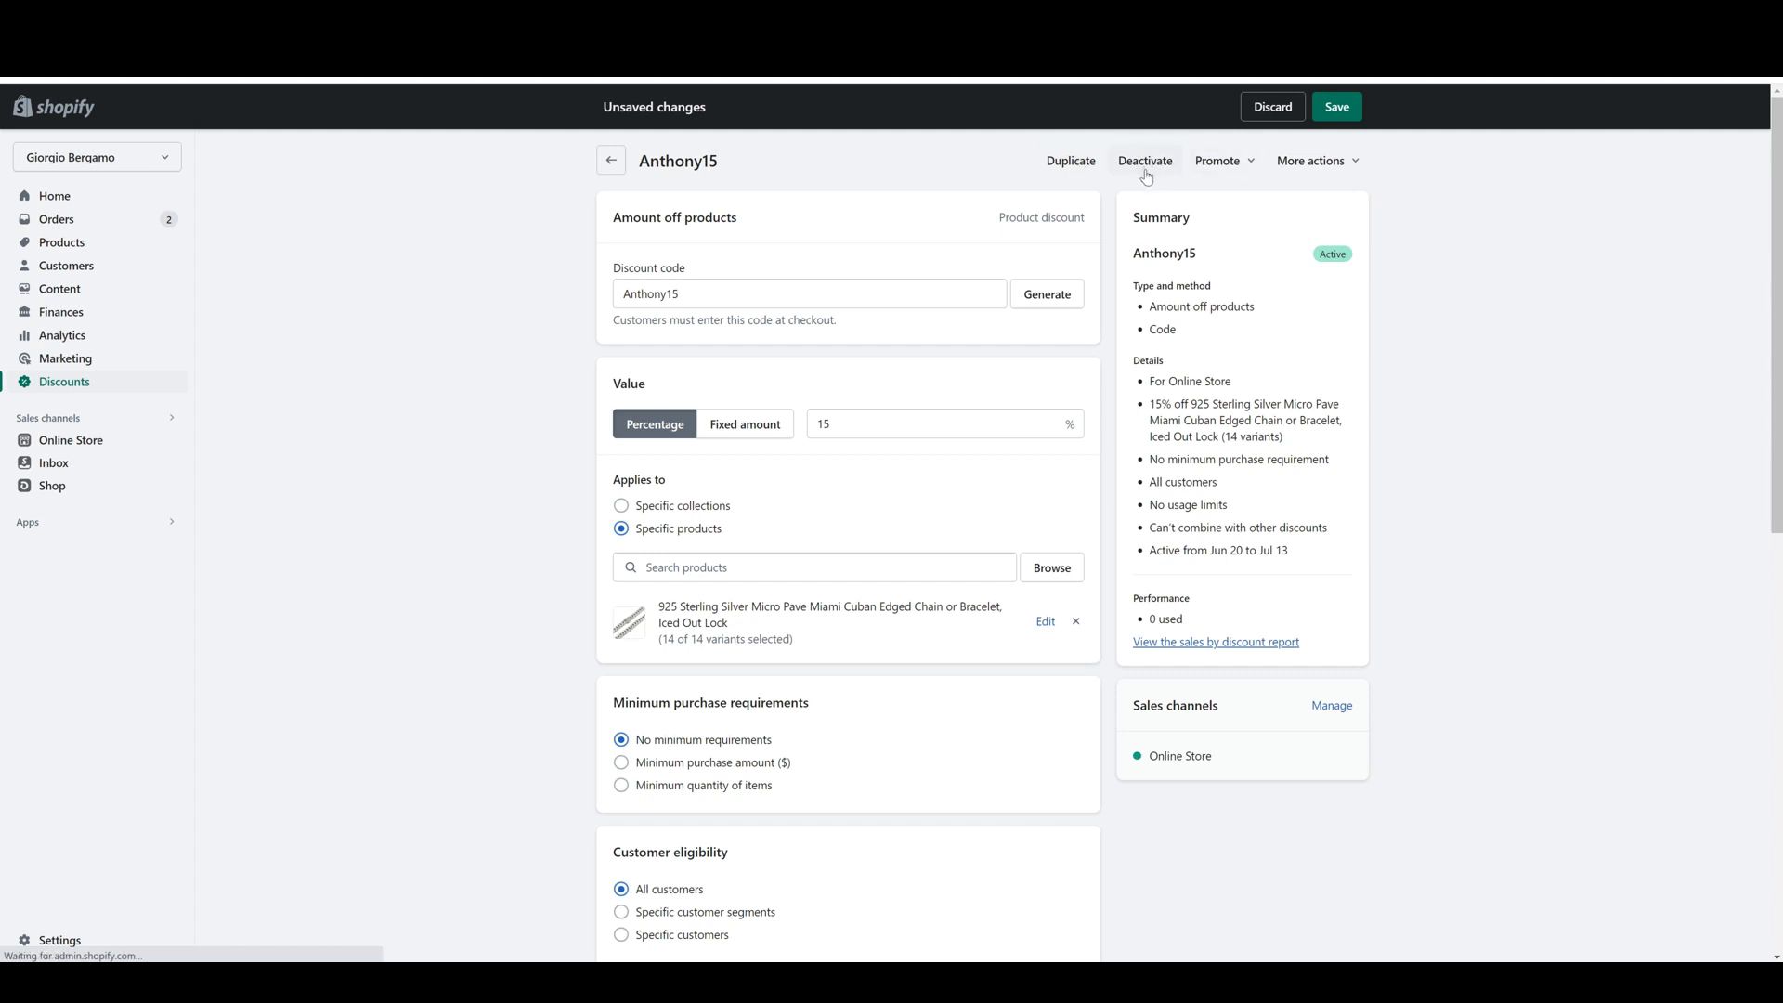
left_click(1219, 162)
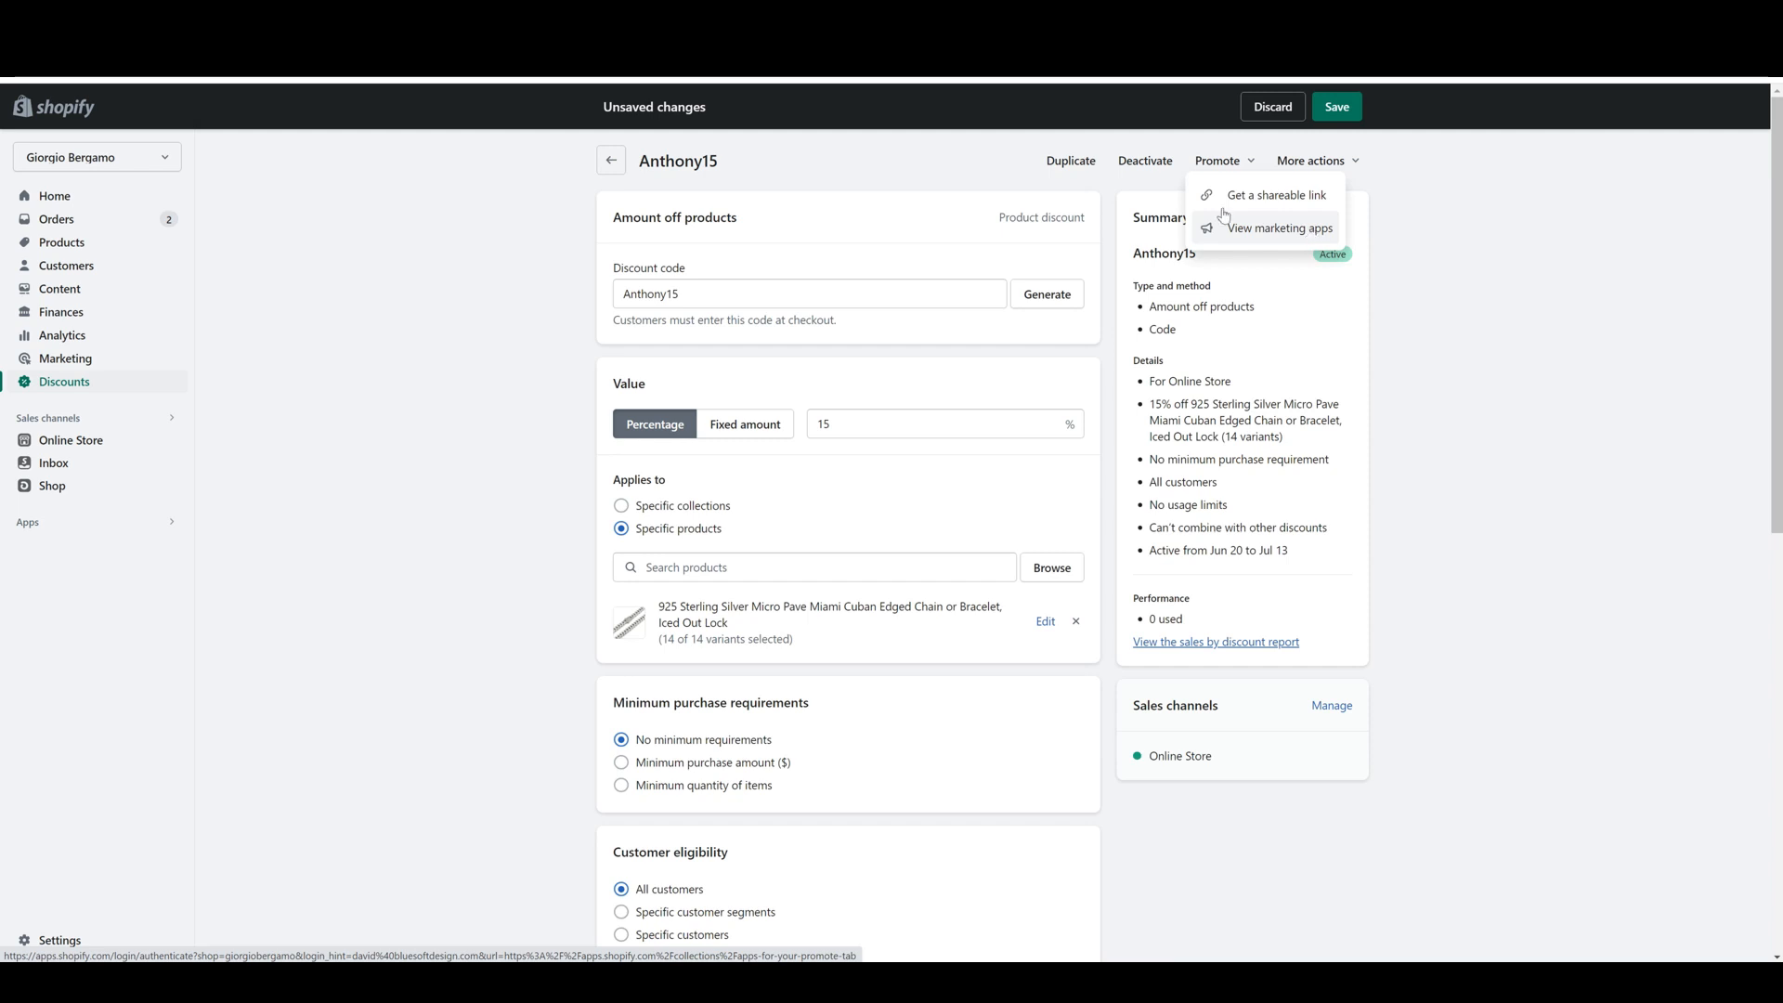
left_click(93, 360)
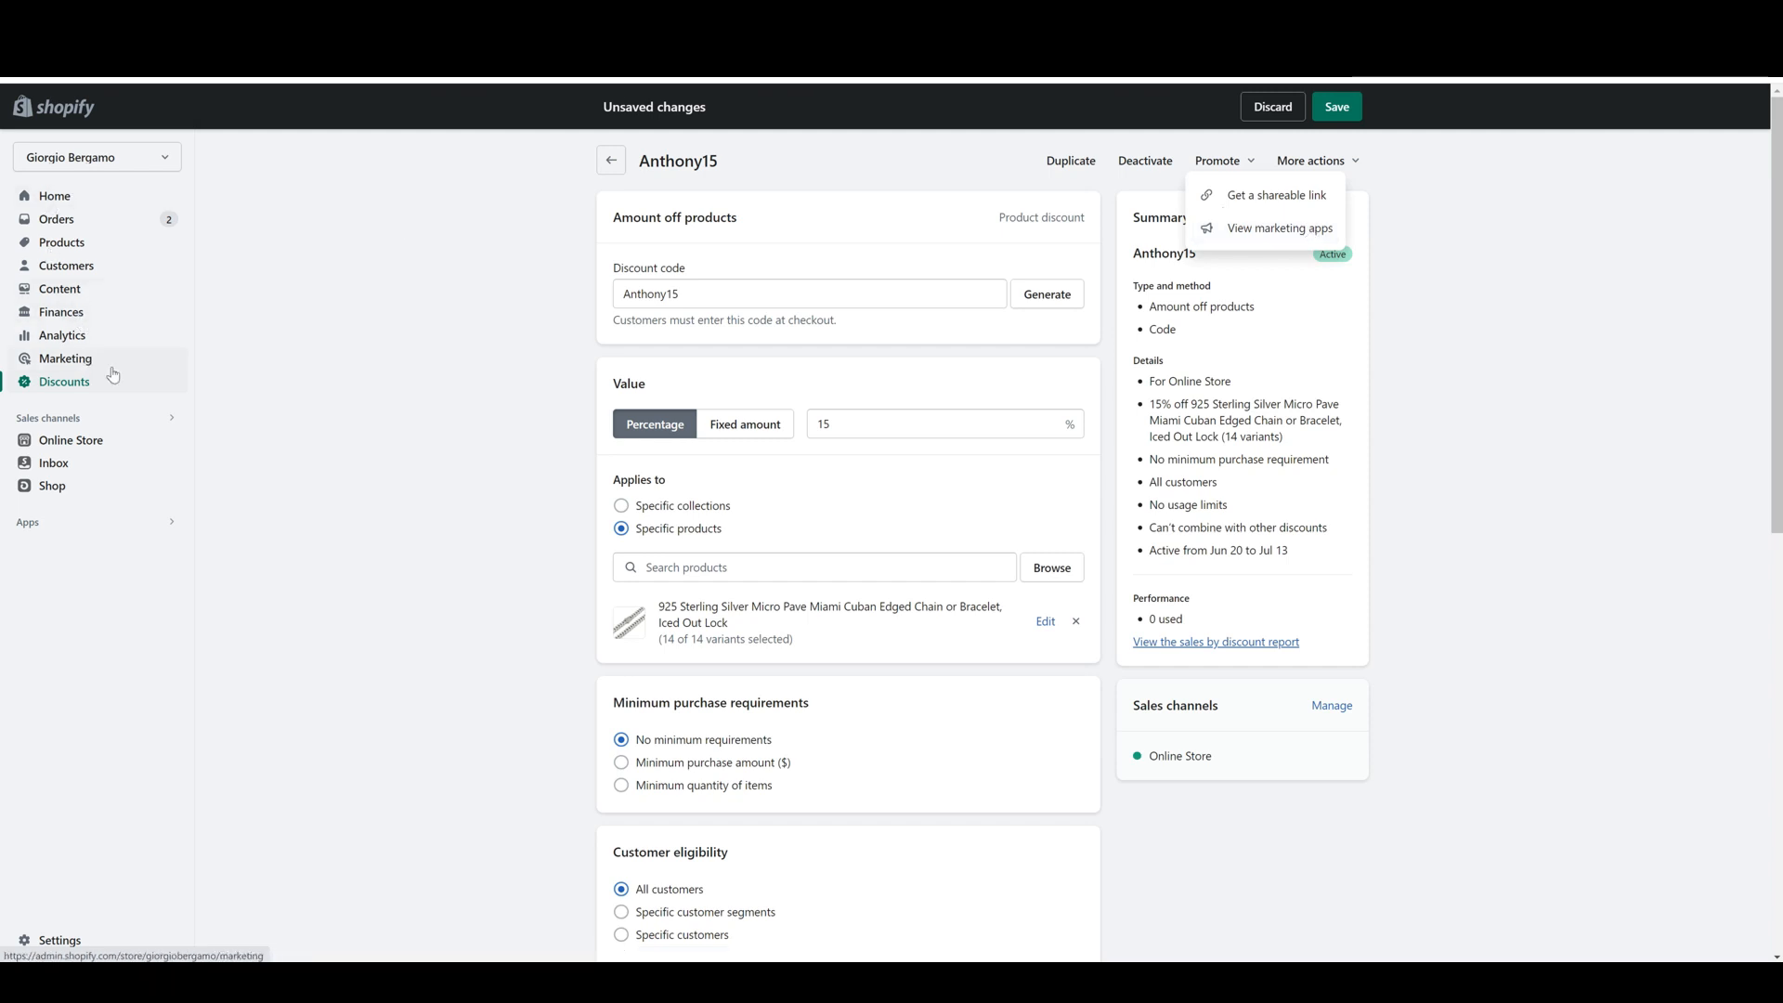
left_click(1546, 205)
- Discard all unsaved changes to the discount and return to the discounts list
left_click(1274, 110)
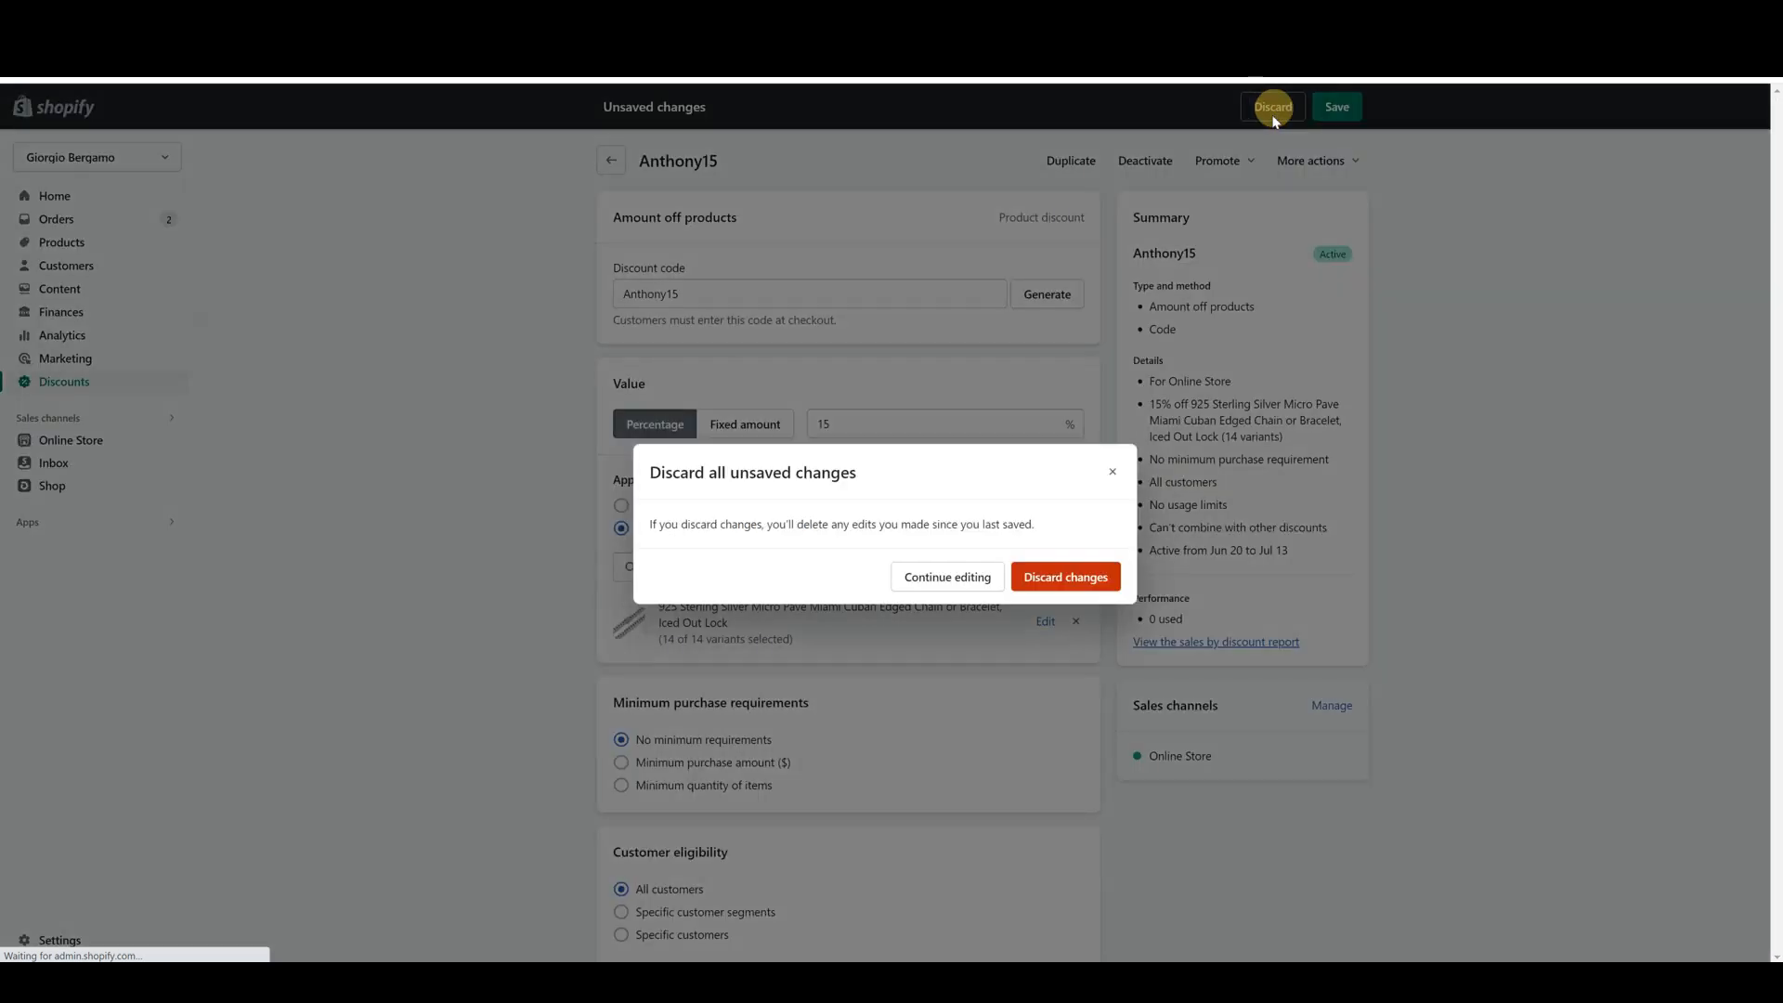
left_click(1106, 580)
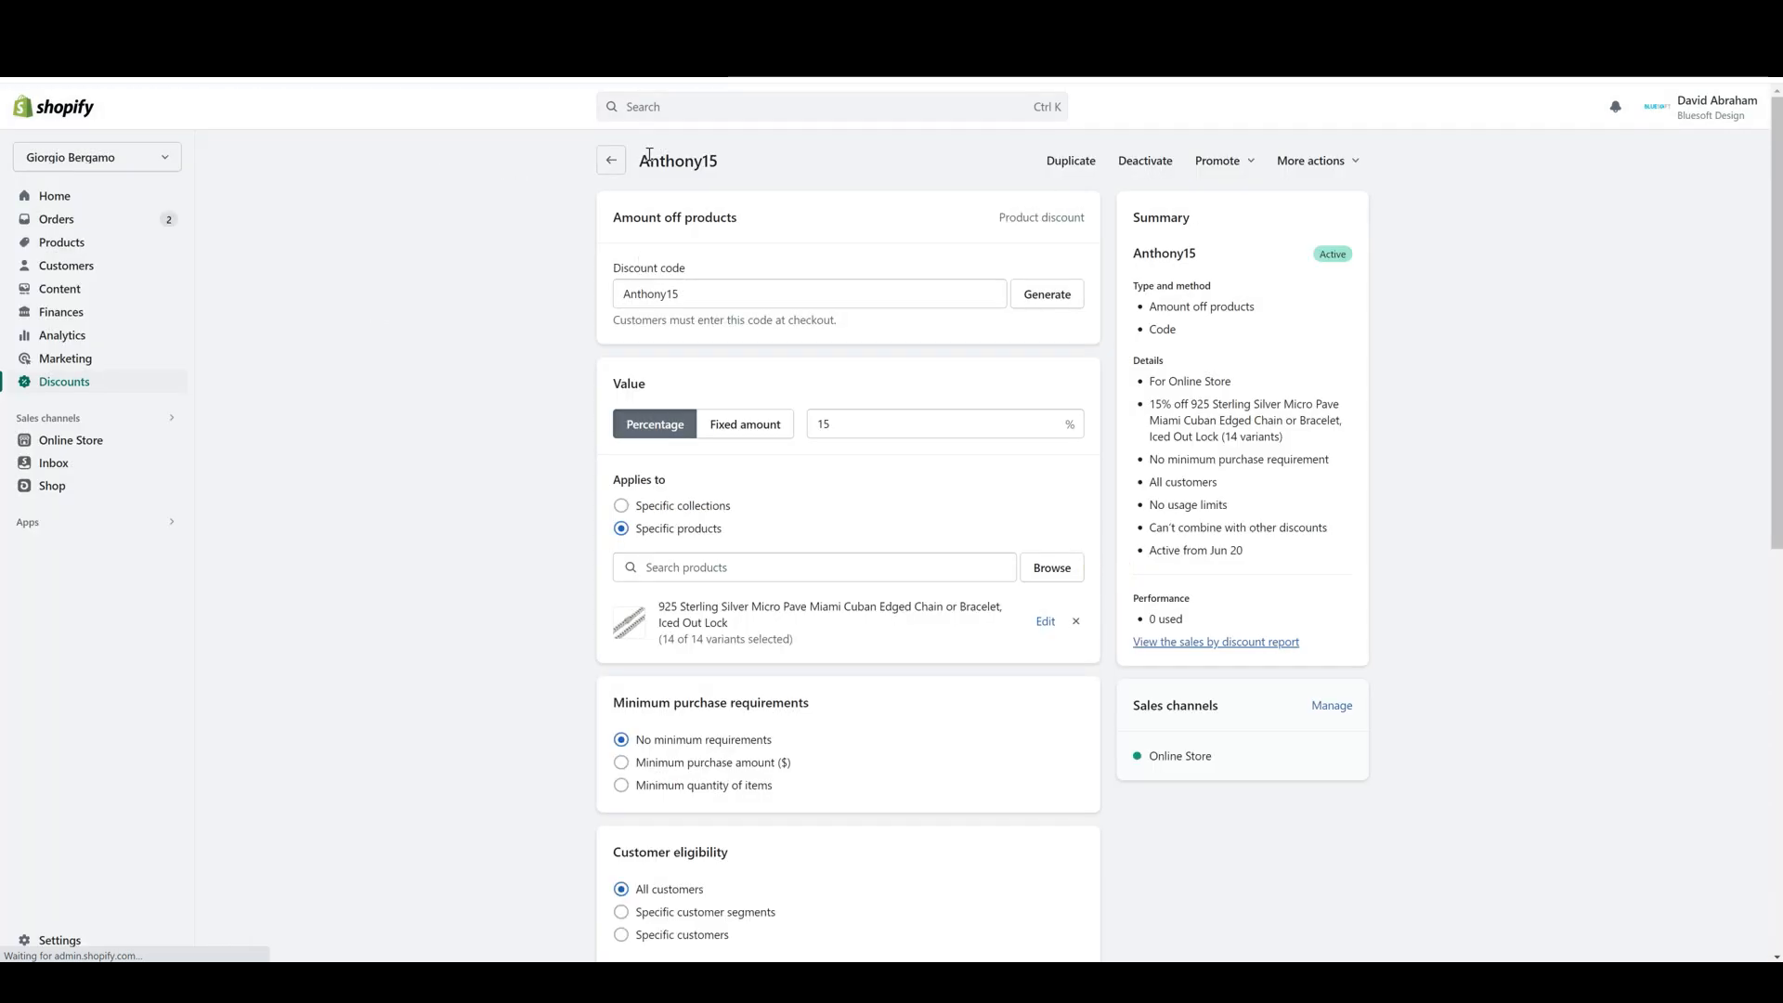
left_click(611, 160)
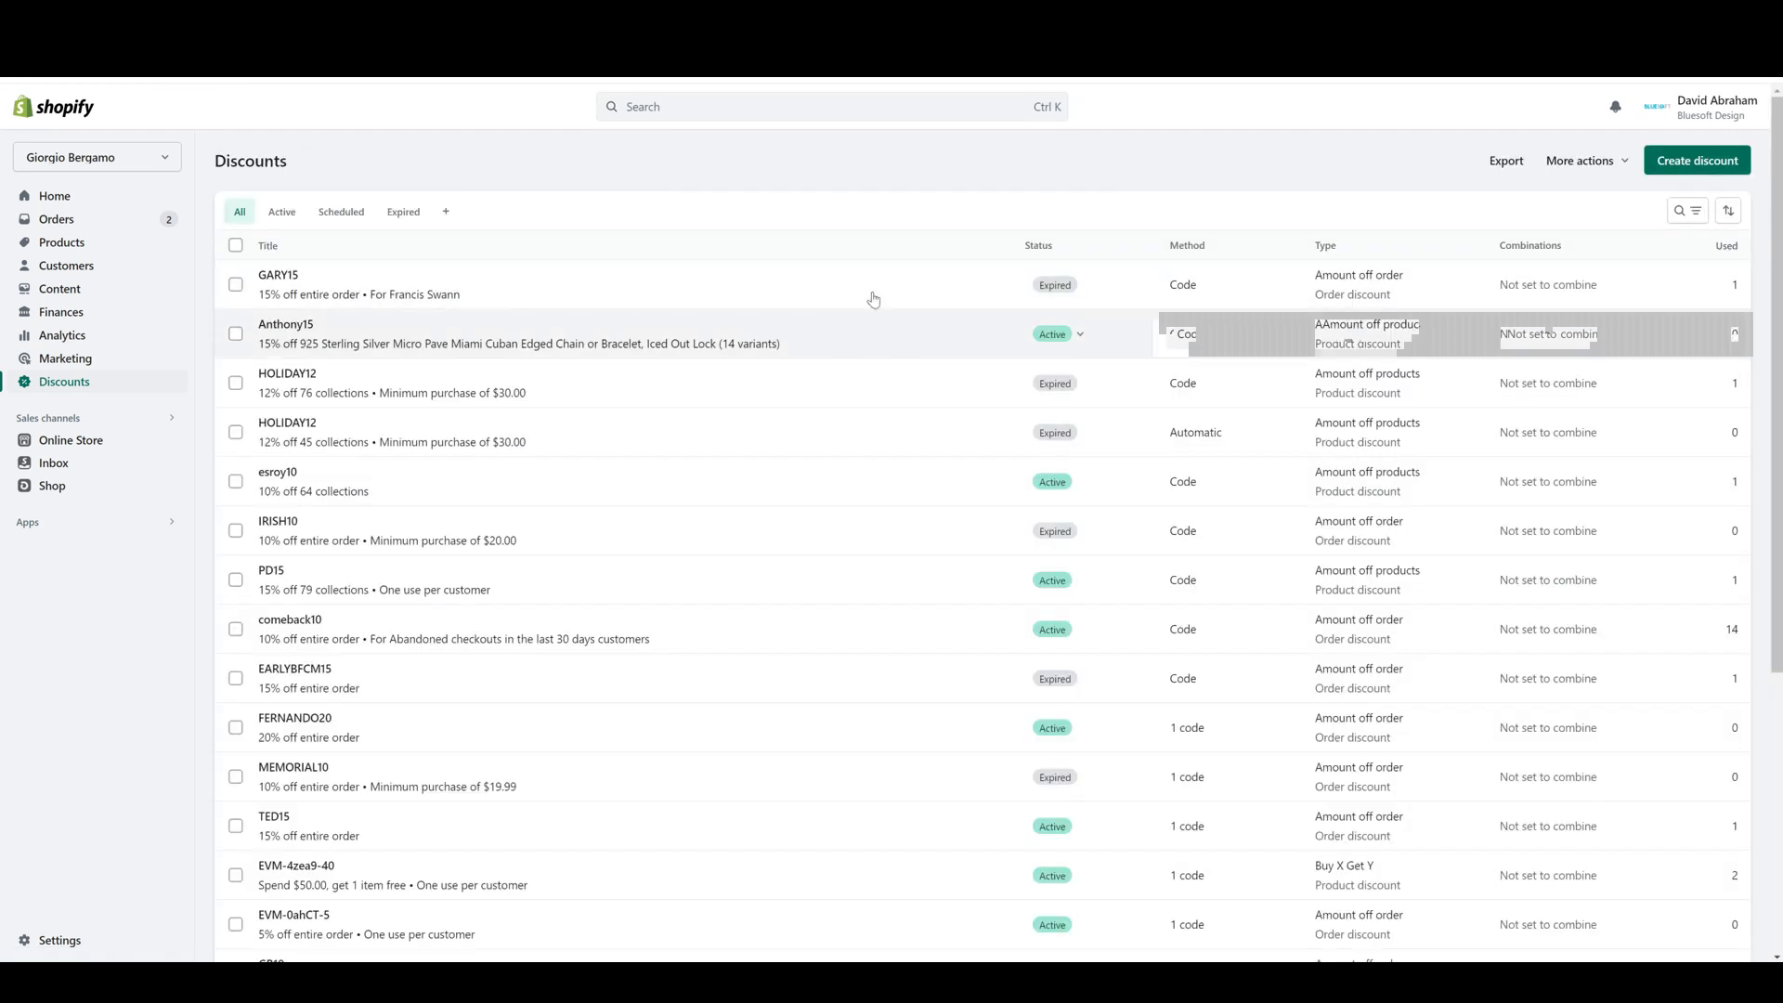
- Start a new Buy X get Y discount, review its form settings, and return to the discounts list without creating it
left_click(1686, 159)
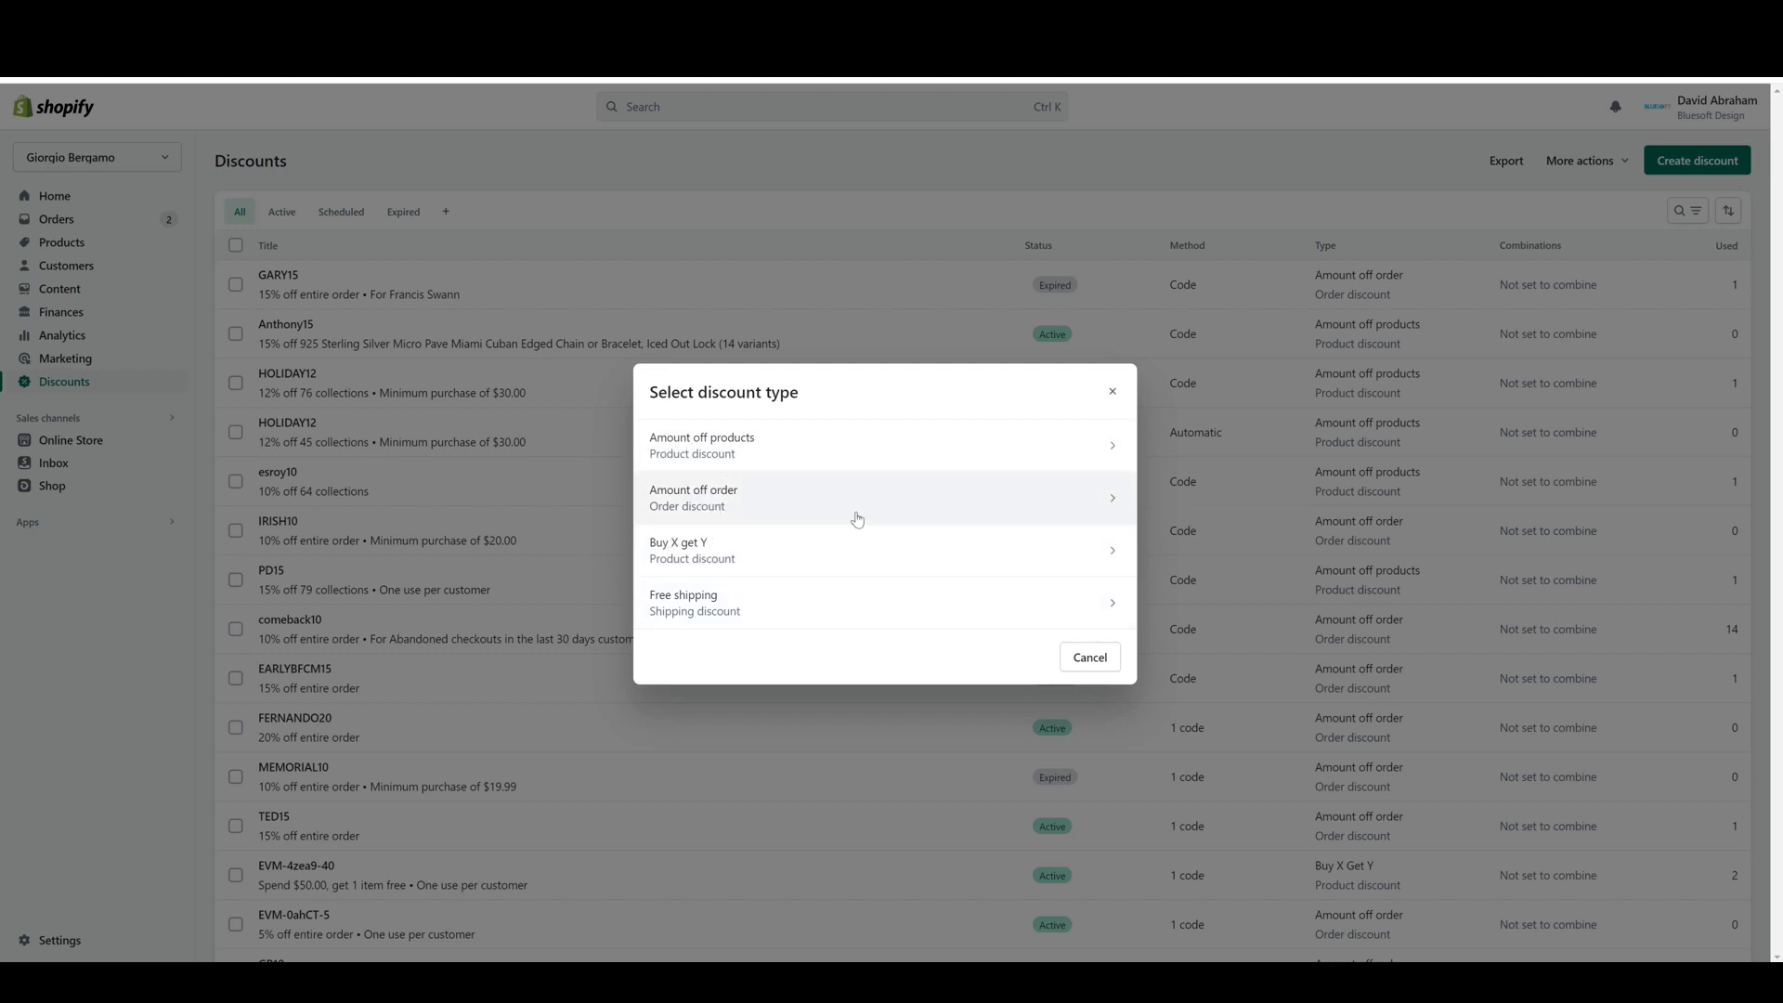
left_click(760, 556)
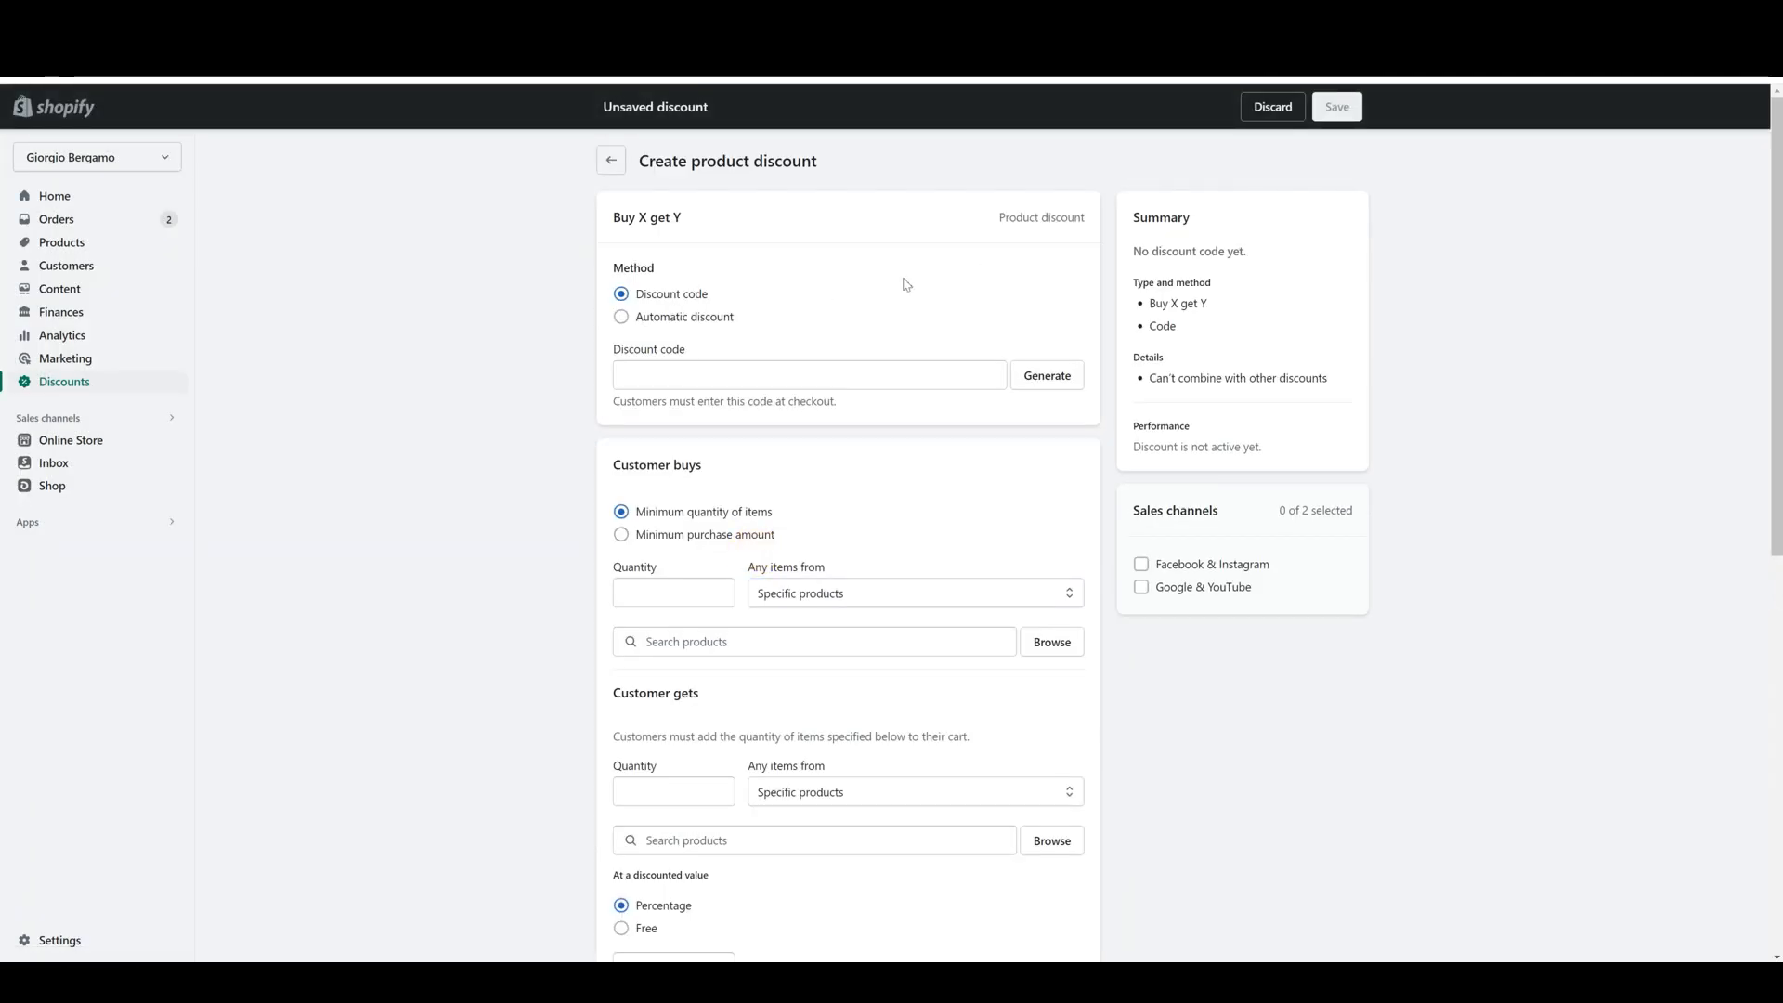
left_click(824, 371)
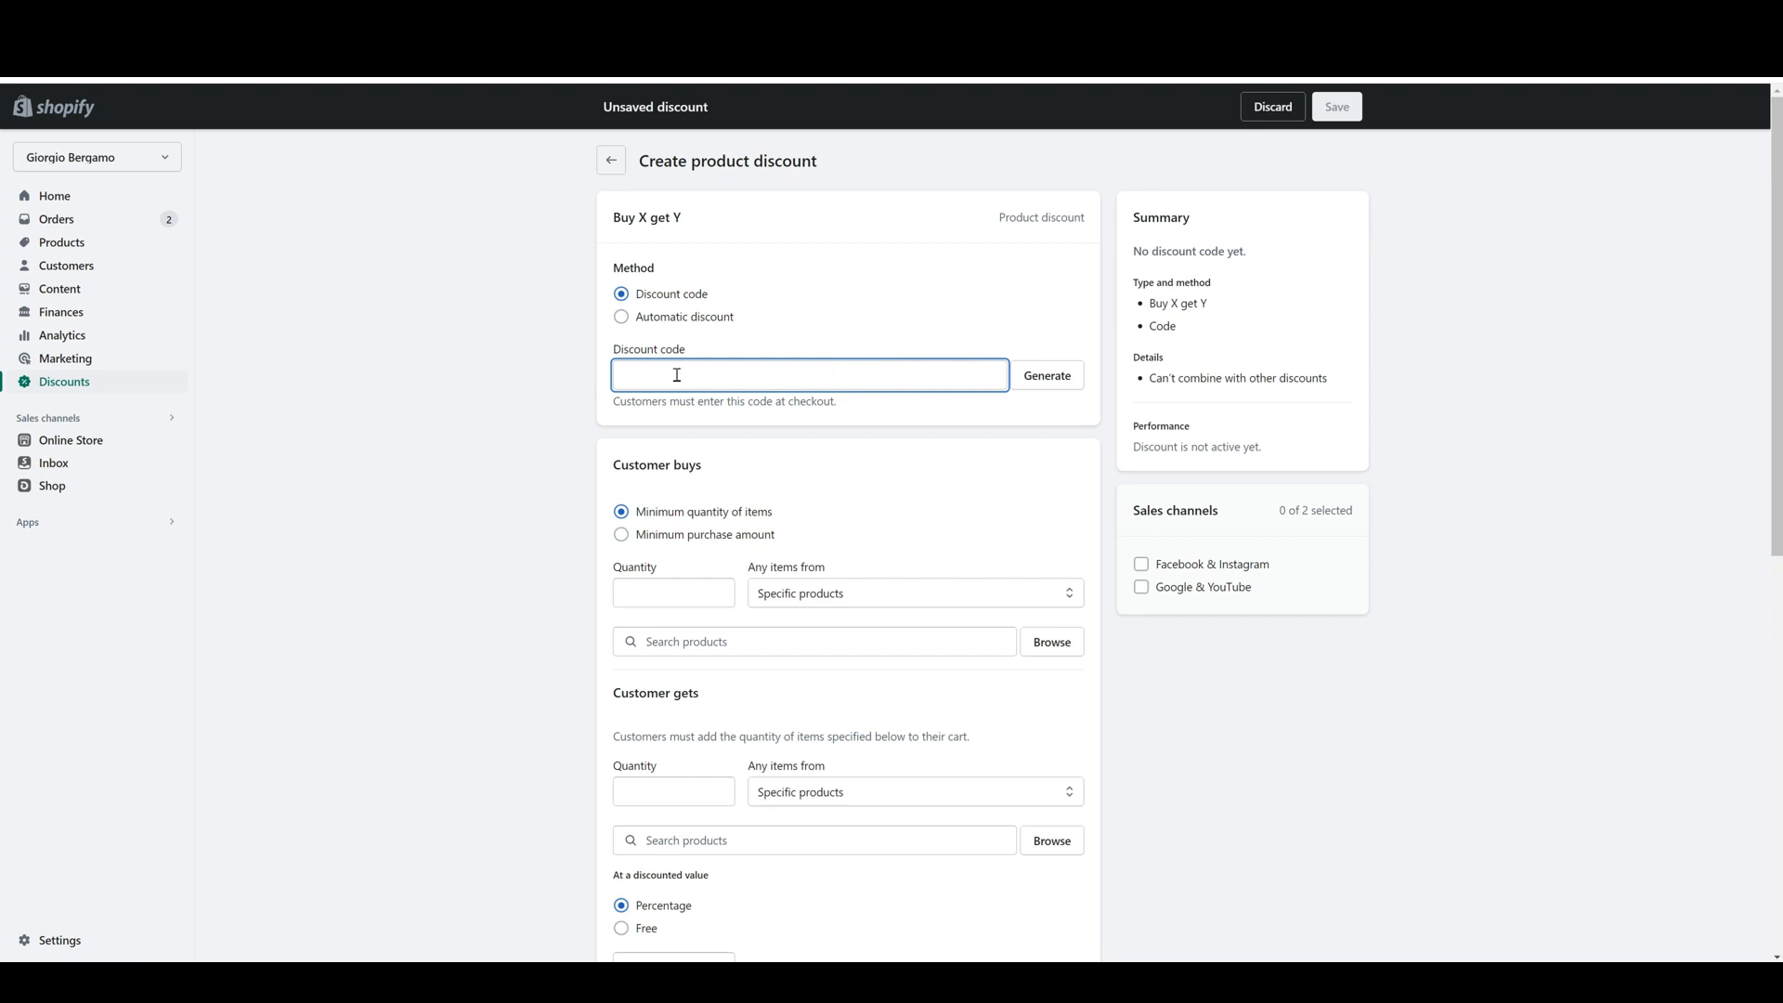
scroll(841, 466, "down", 8)
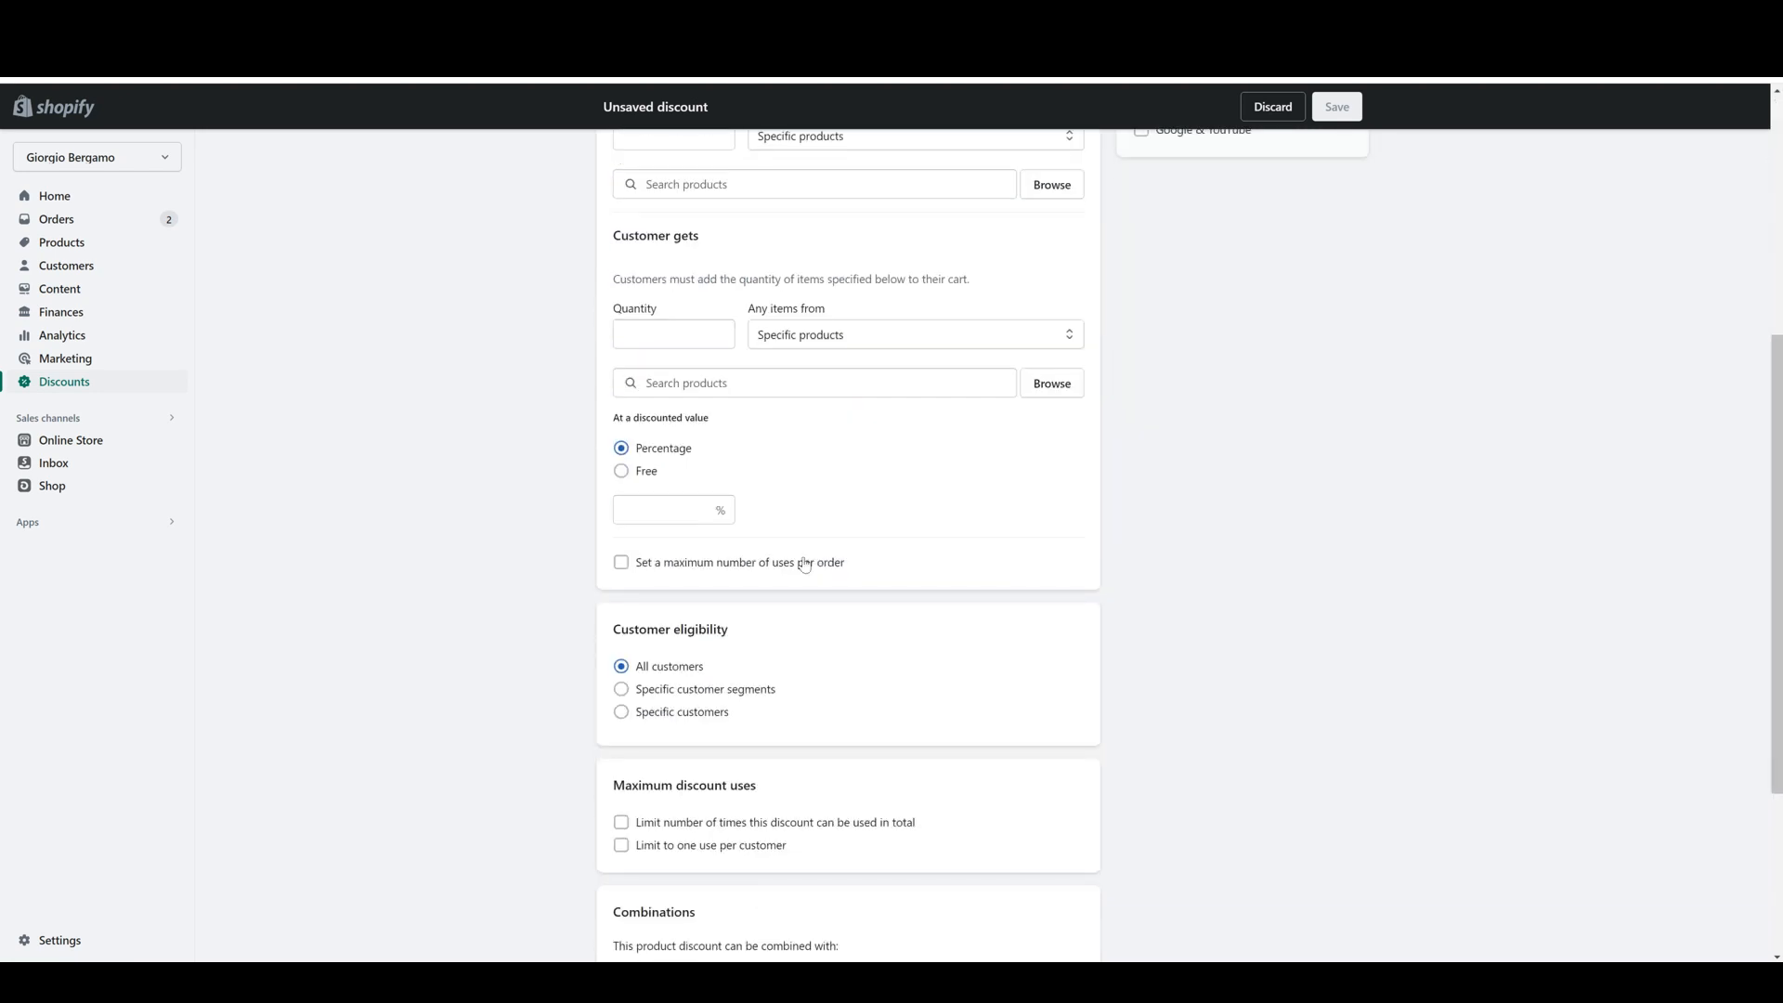
scroll(745, 670, "up", 8)
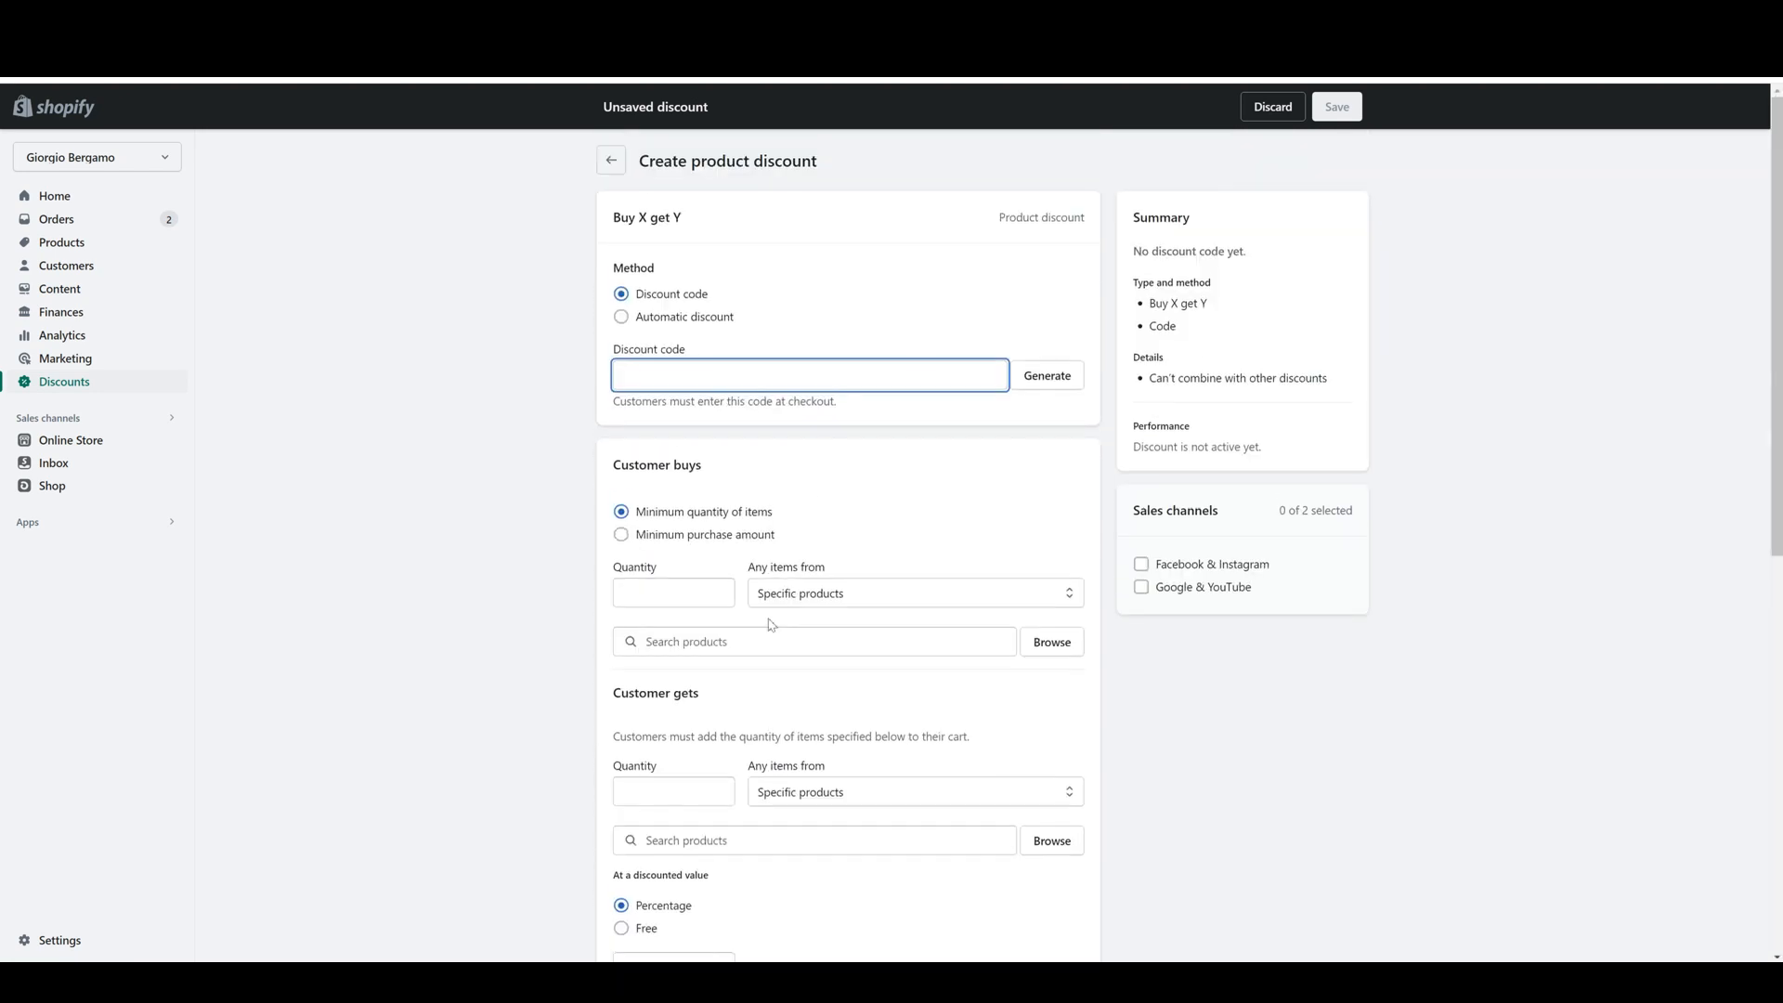
left_click(611, 161)
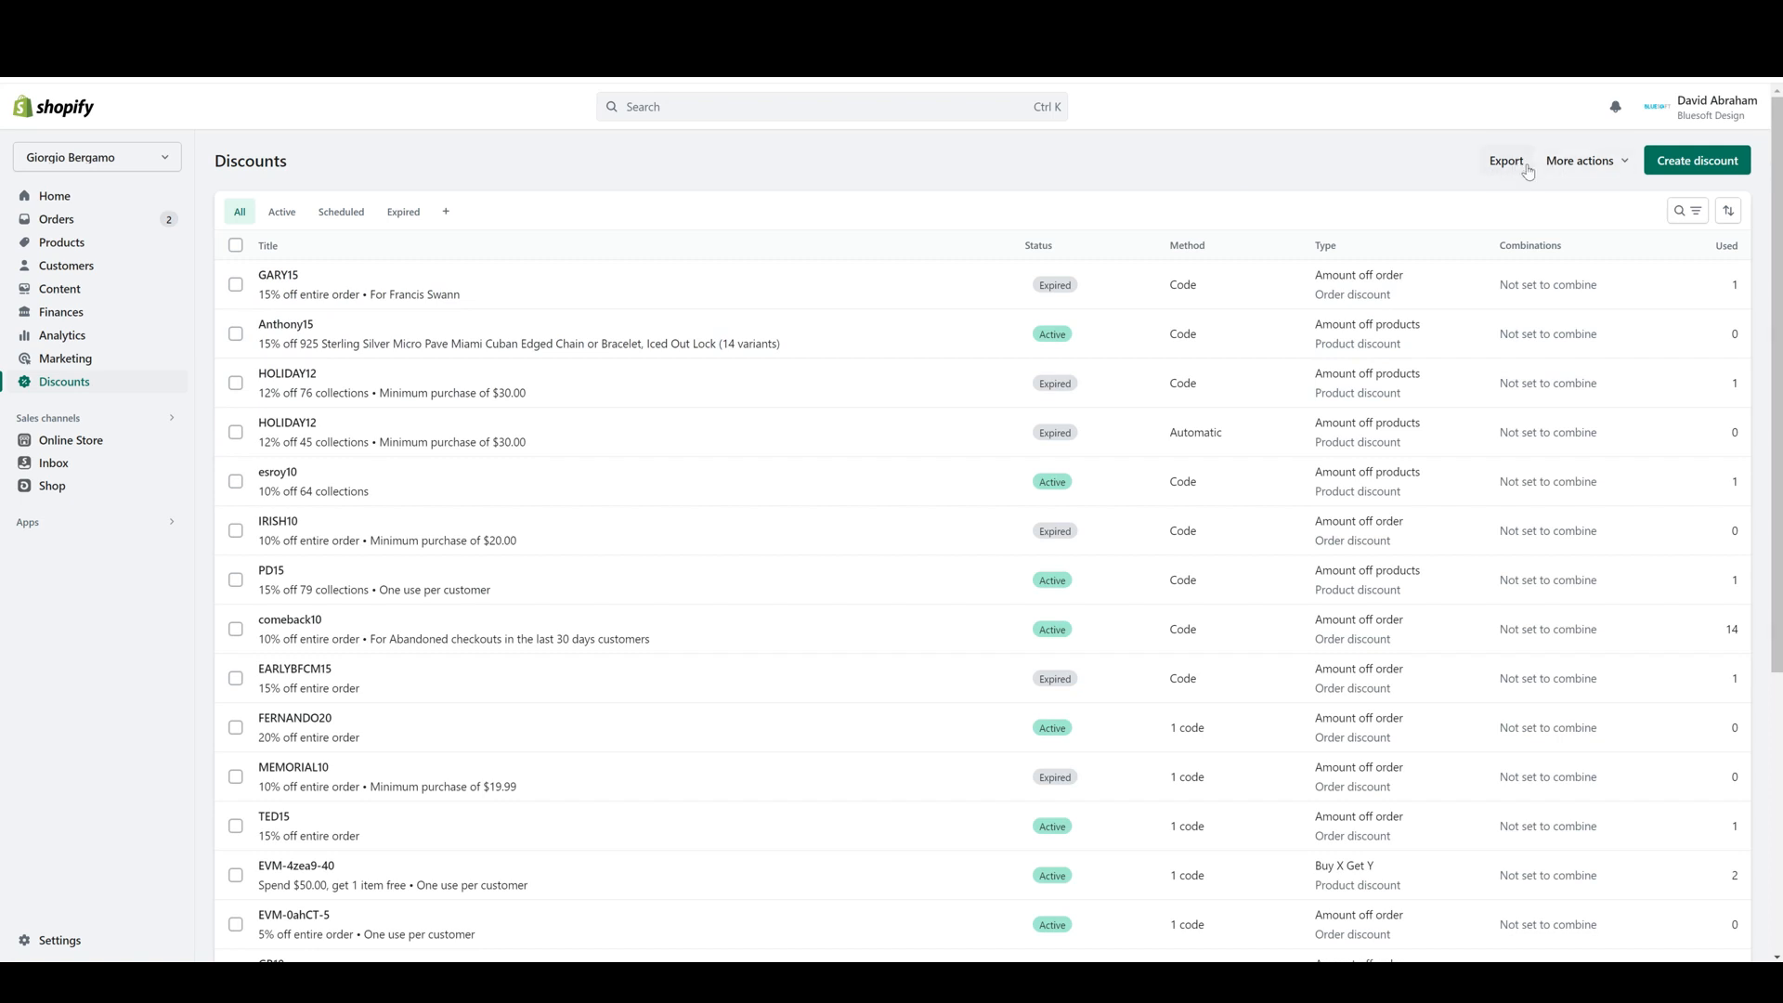
- Examine the additional actions for discounts and look through the full discounts list
left_click(1572, 164)
left_click(1218, 187)
scroll(534, 483, "down", 1)
scroll(536, 507, "down", 5)
scroll(557, 501, "up", 6)
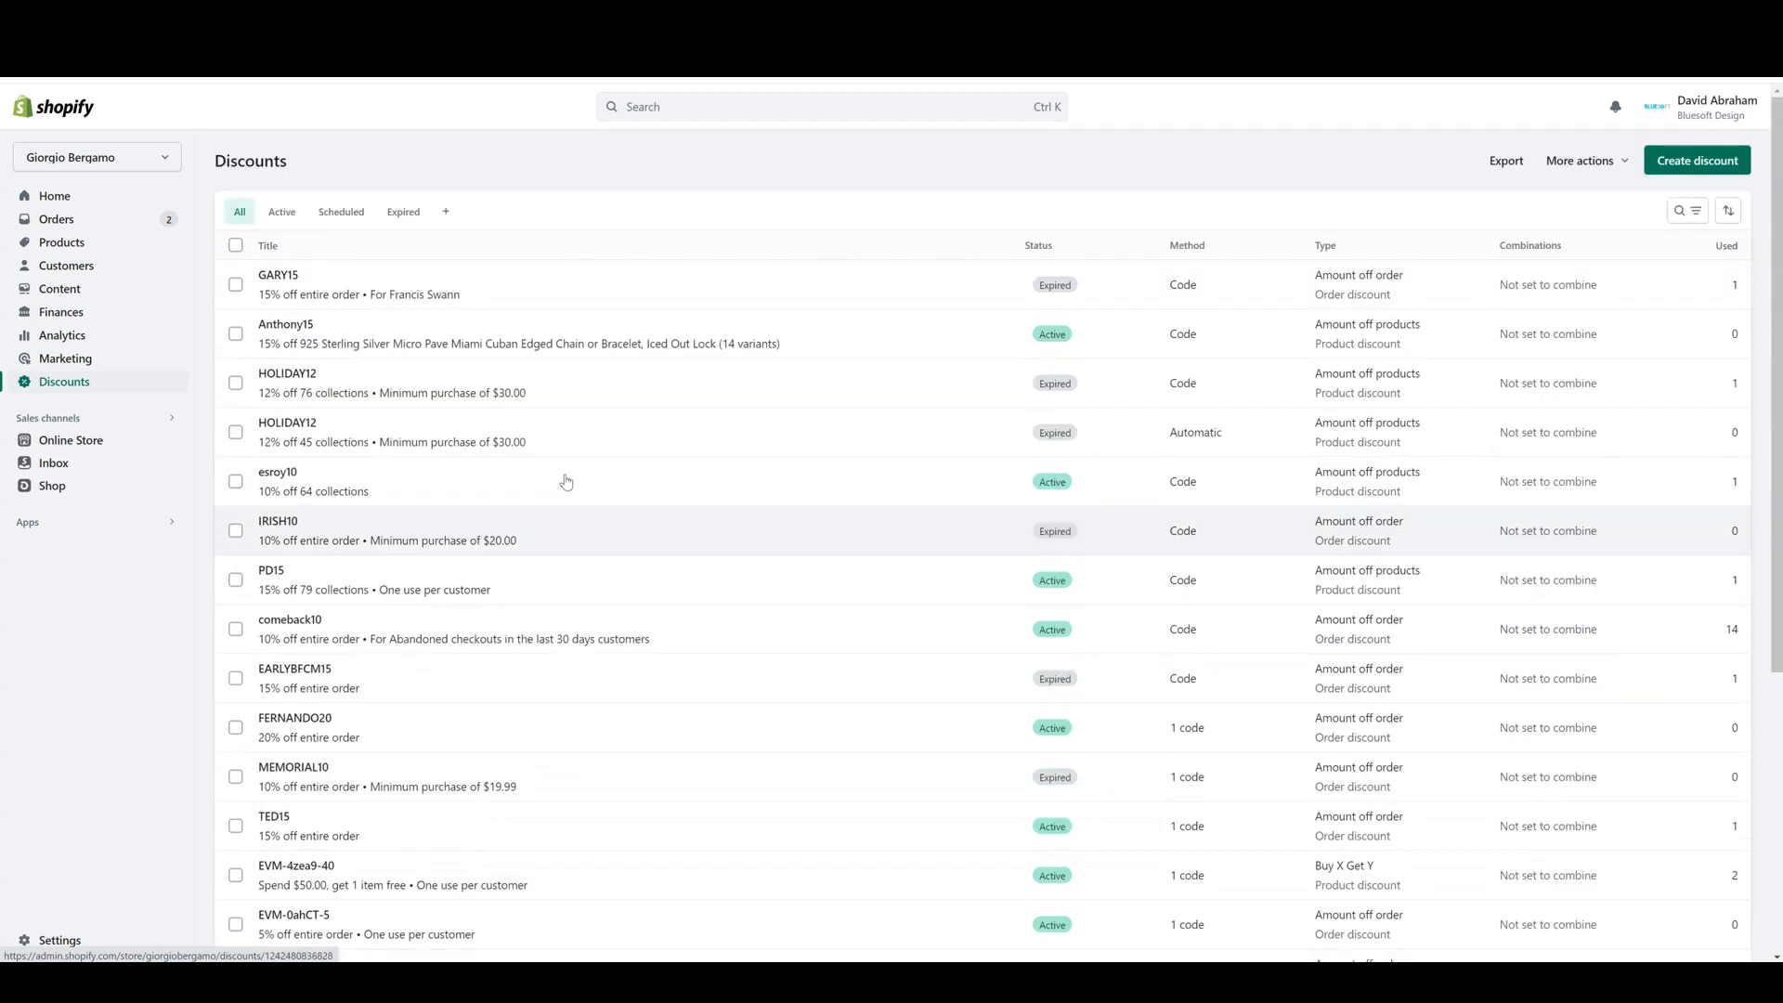